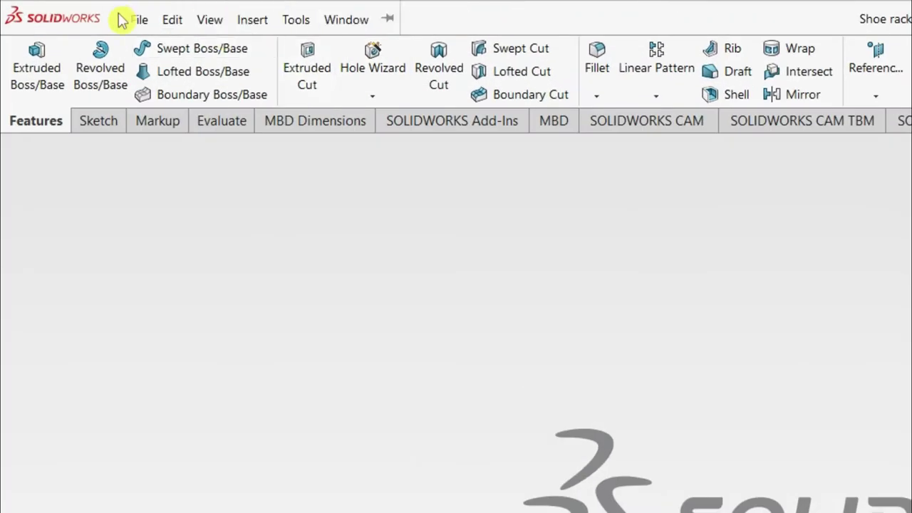
Create a new SOLIDWORKS assembly document (Assem1) from File > New
left_click(140, 22)
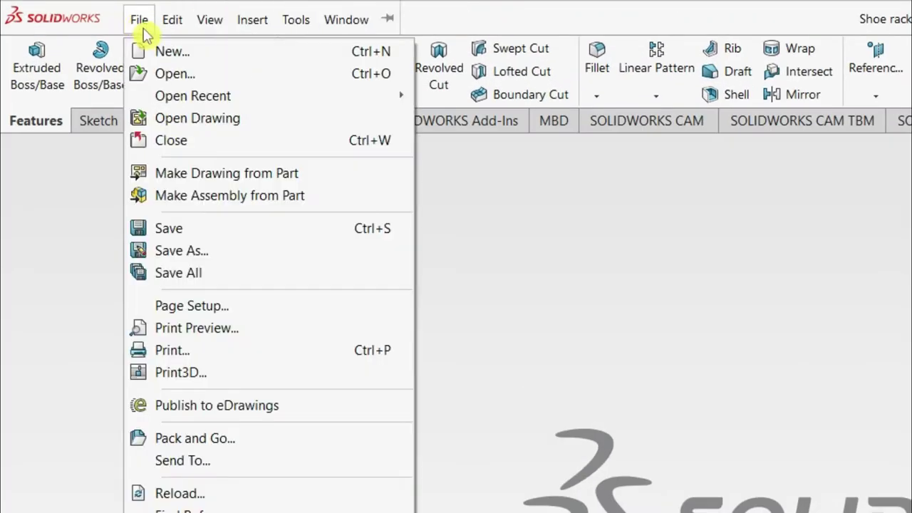
left_click(191, 53)
left_click(445, 239)
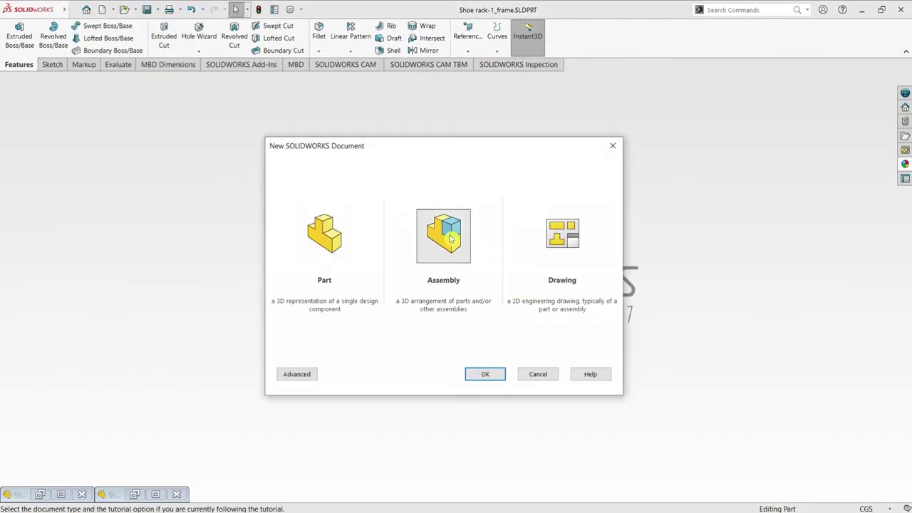
left_click(489, 377)
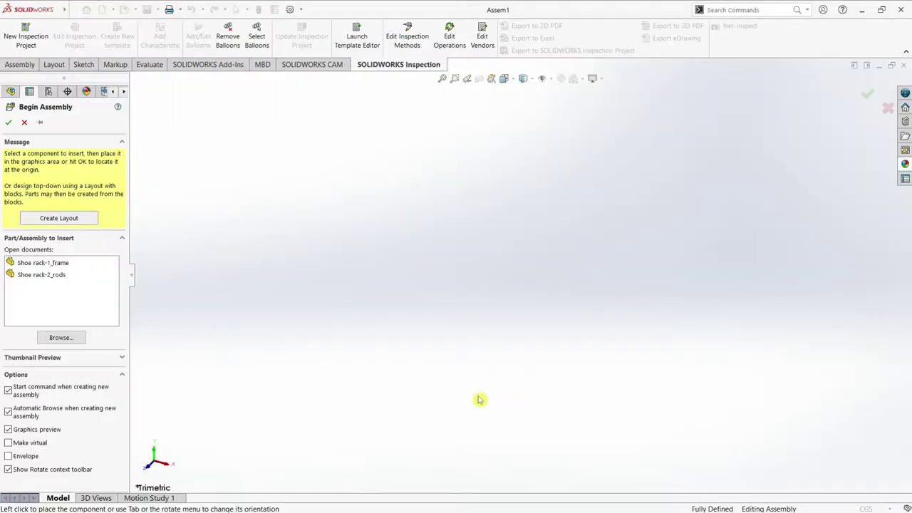
Place Shoe rack-1_frame from Open documents as the assembly's first, fixed component
left_click(32, 263)
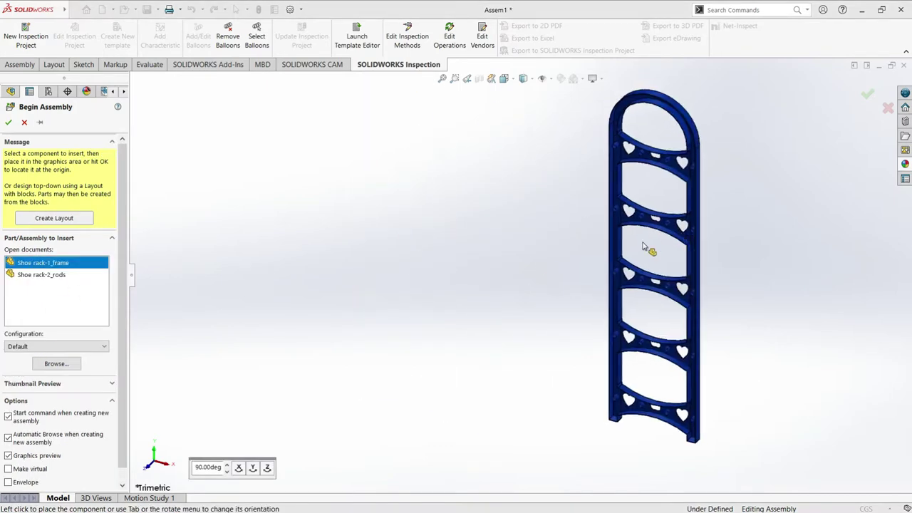
left_click(683, 249)
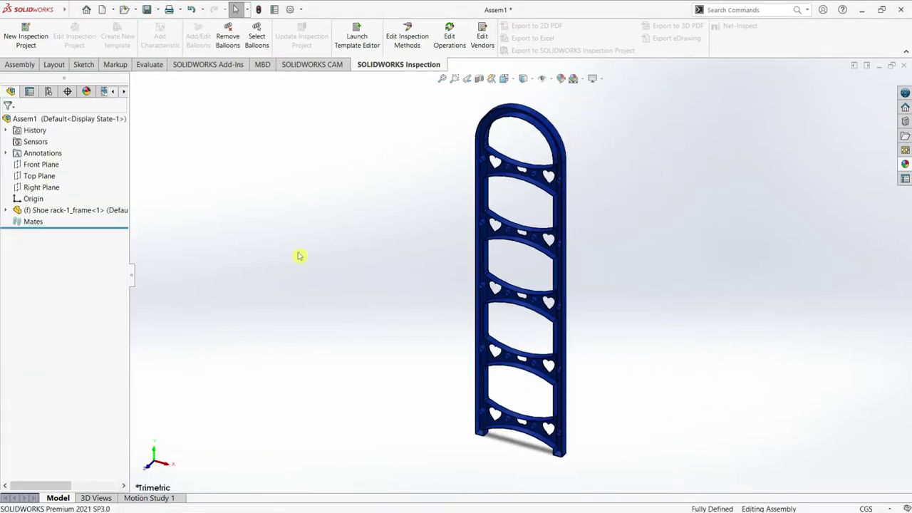
Insert another Shoe rack-1_frame, rotated twice 90° about Y, left of the first frame
left_click(20, 63)
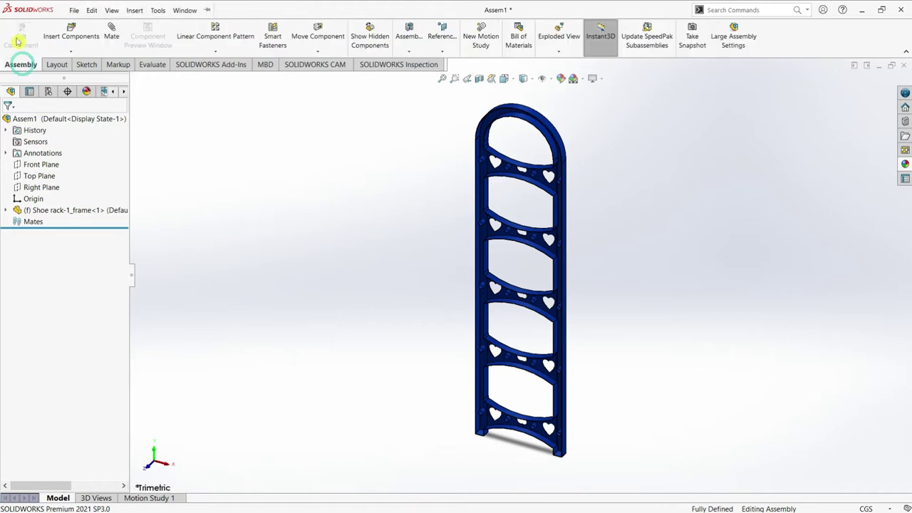
left_click(75, 35)
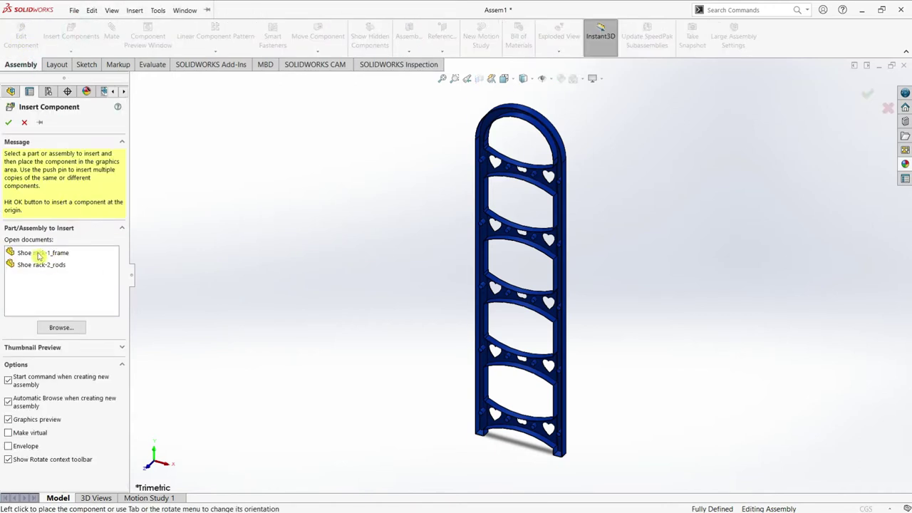
left_click(37, 255)
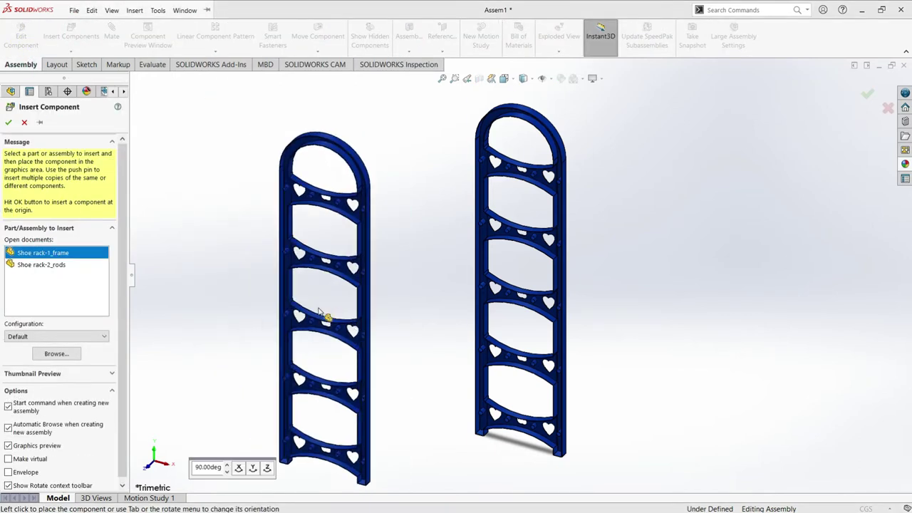
left_click(253, 469)
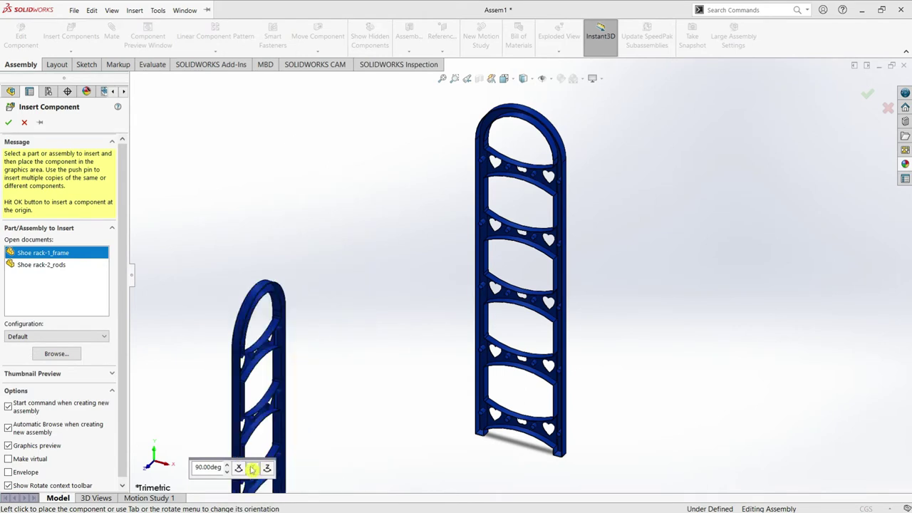
left_click(253, 469)
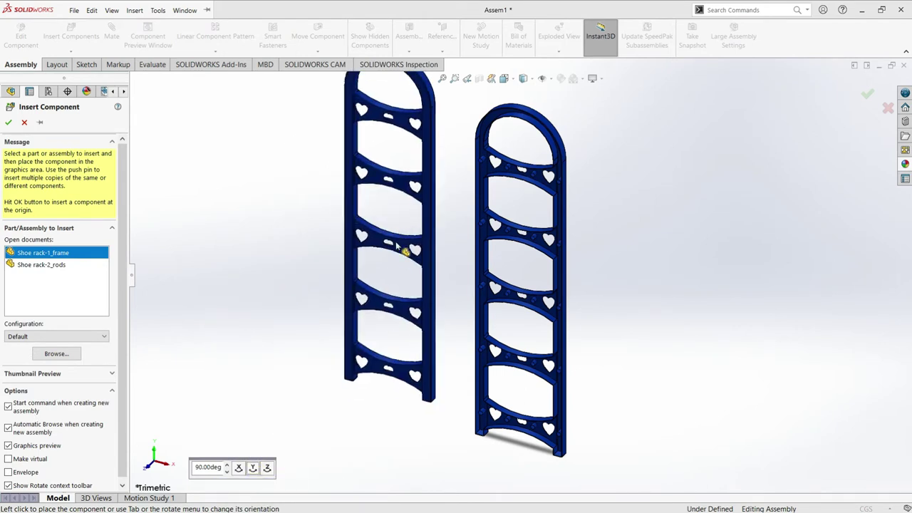
left_click(407, 270)
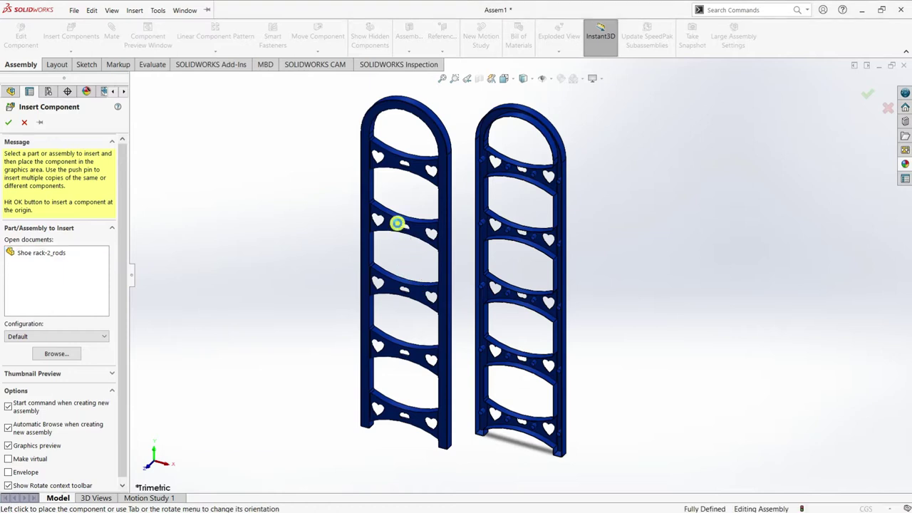
Attach Move with Triad to the left frame and show the Rotate Delta XYZ box
left_click(444, 173)
right_click(444, 163)
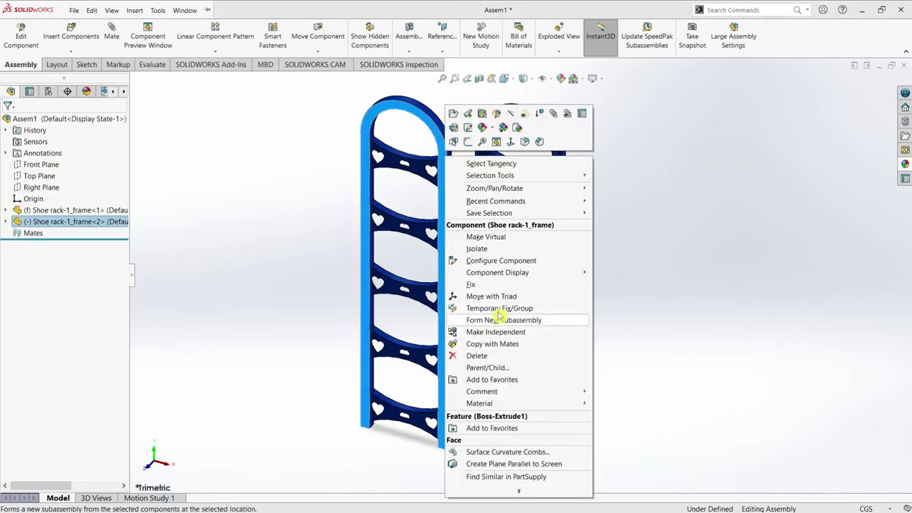
left_click(492, 296)
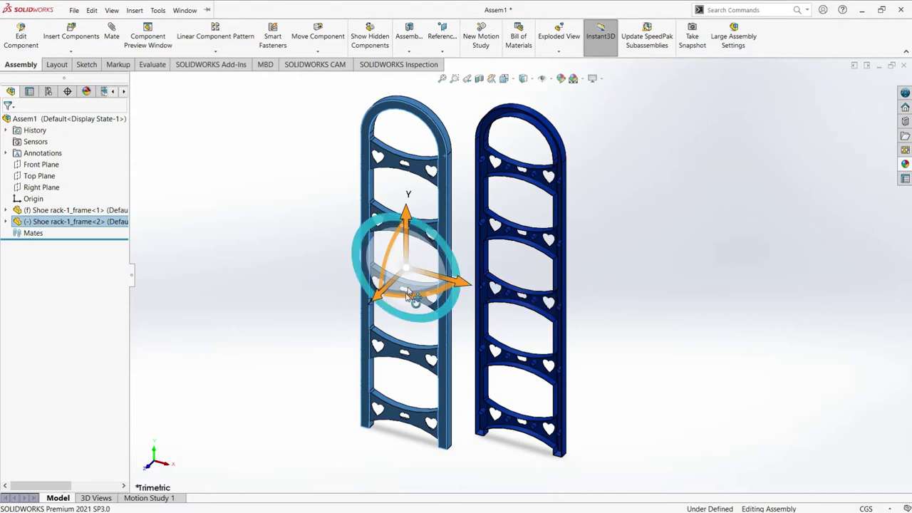
right_click(406, 268)
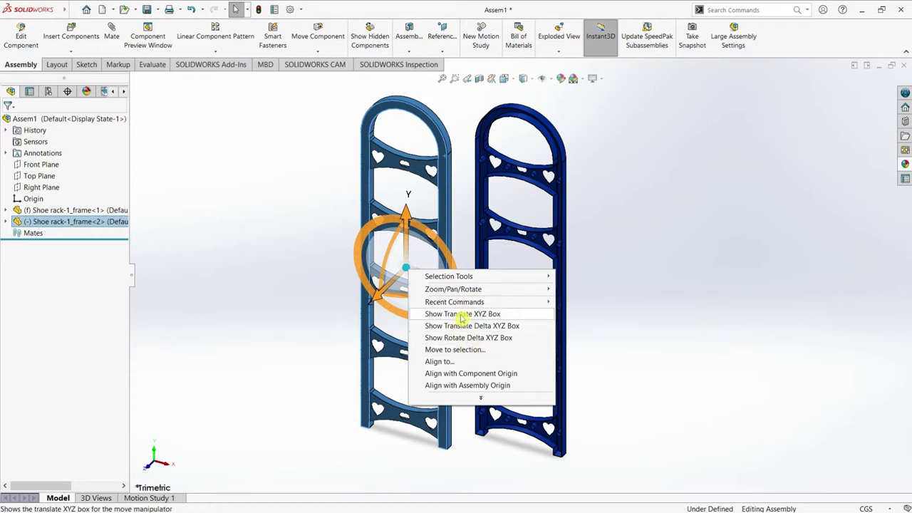
left_click(459, 340)
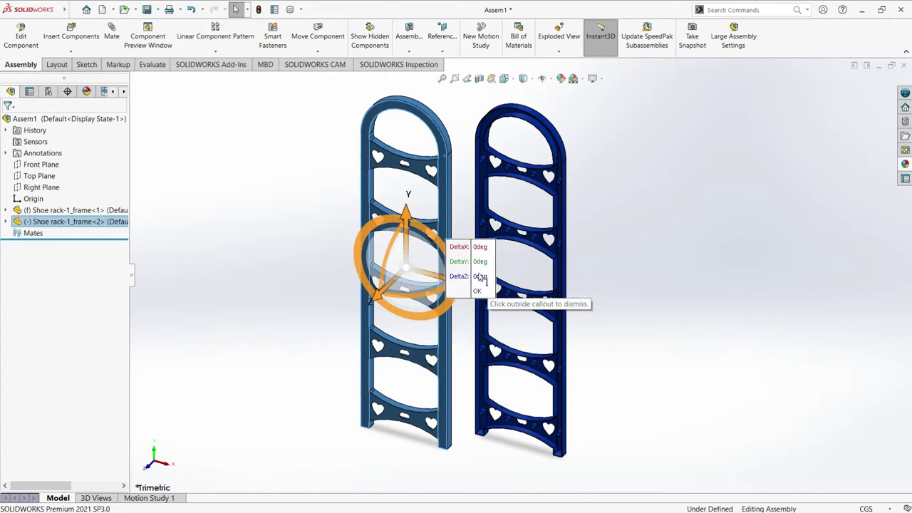
Rotate the left frame 45° about Y using the DeltaY field
double_click(478, 264)
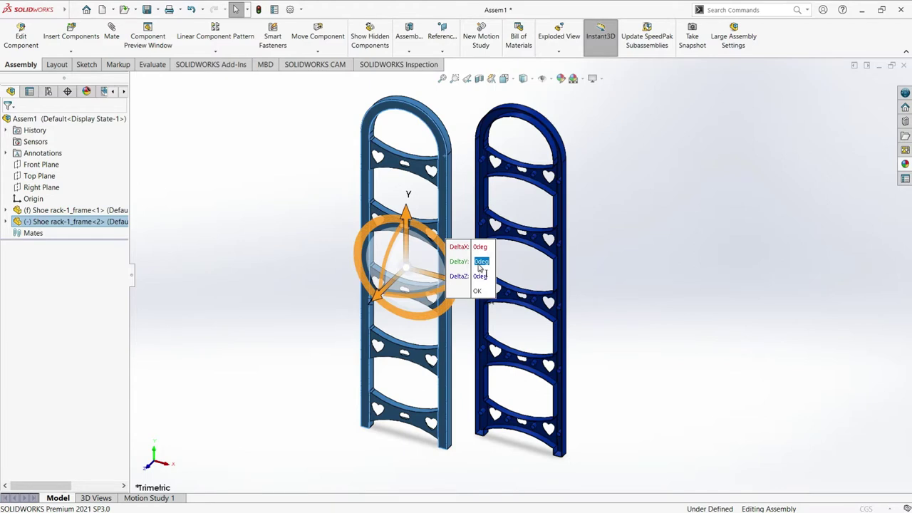
left_click(479, 265)
type("45")
key("Return")
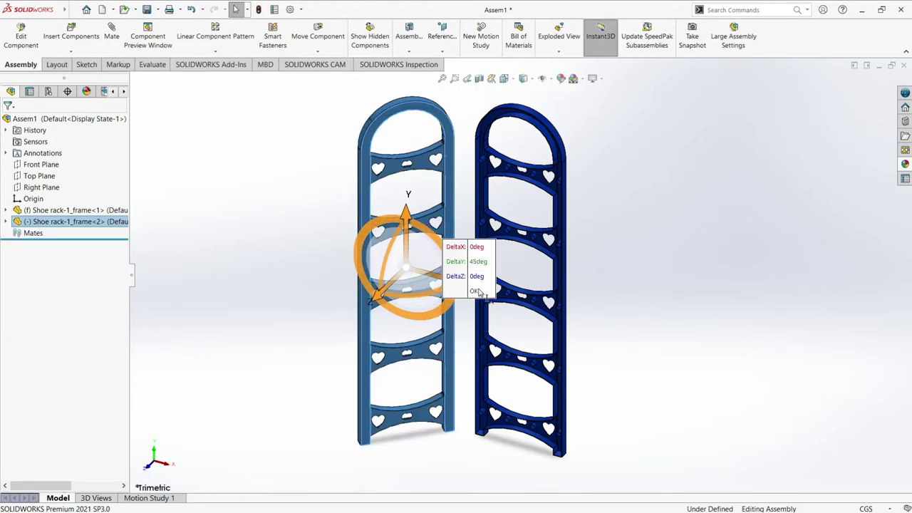
left_click(476, 264)
key("Return")
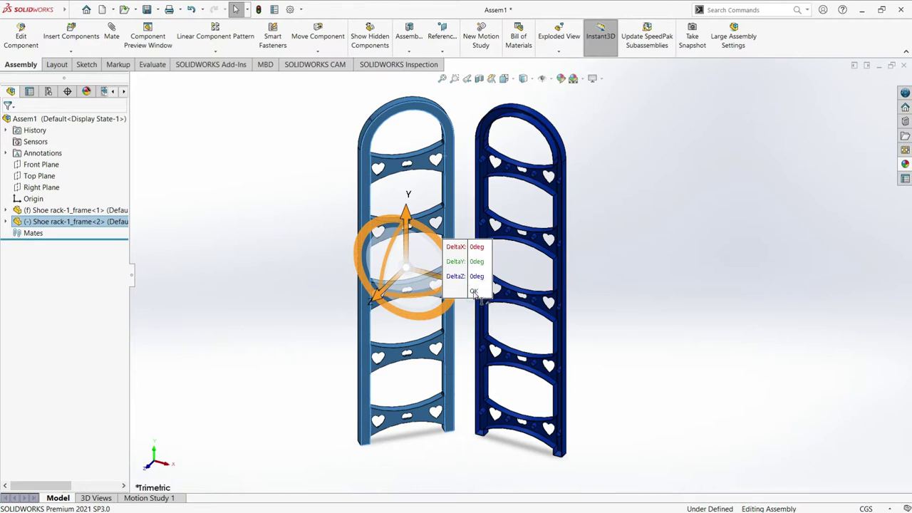
left_click(476, 262)
left_click(303, 156)
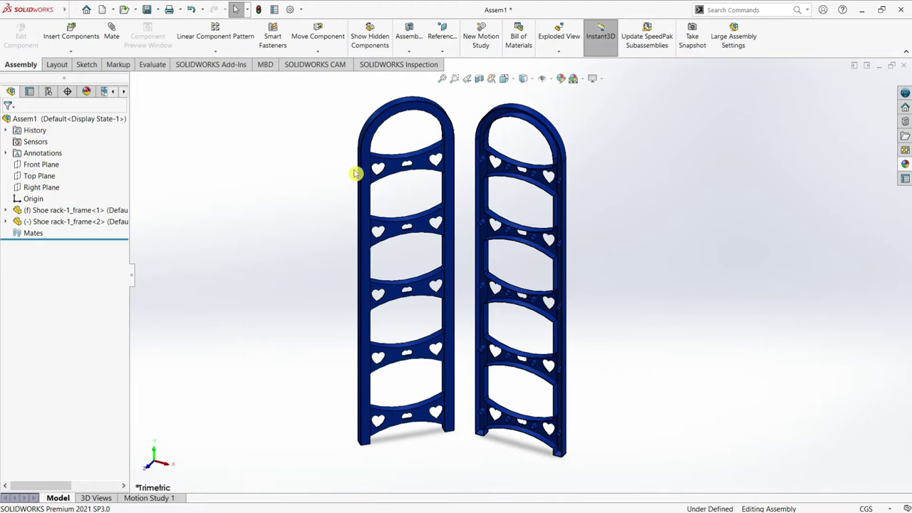
Rotate the left frame twice by 45° about Y with the triad's DeltaY box
right_click(419, 229)
left_click(460, 312)
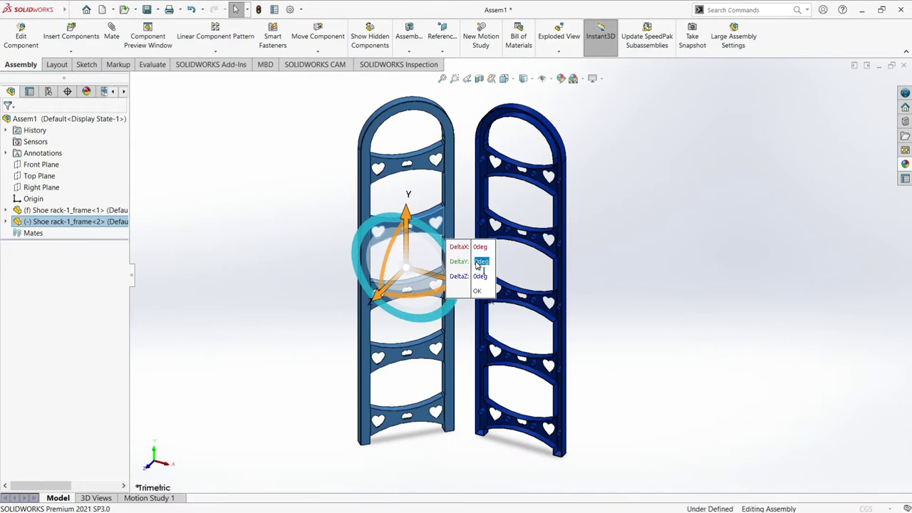
left_click(479, 262)
left_click(485, 291)
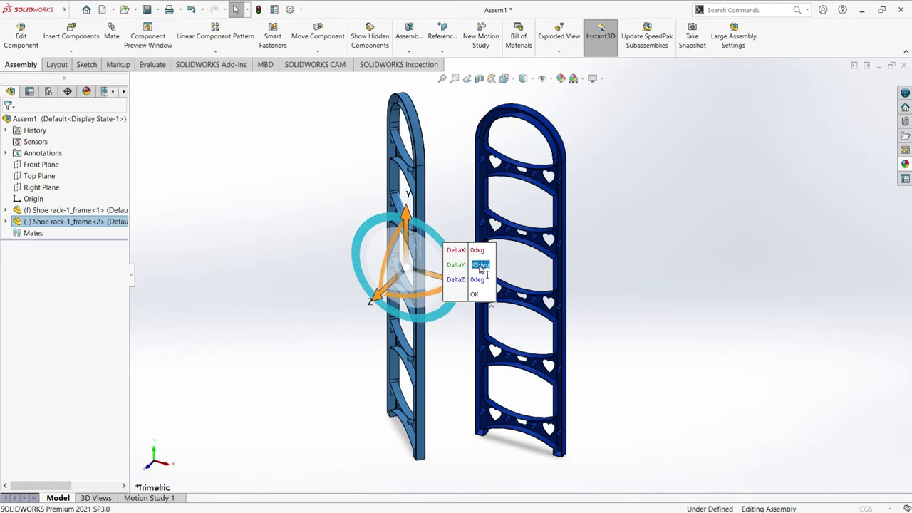
left_click(480, 267)
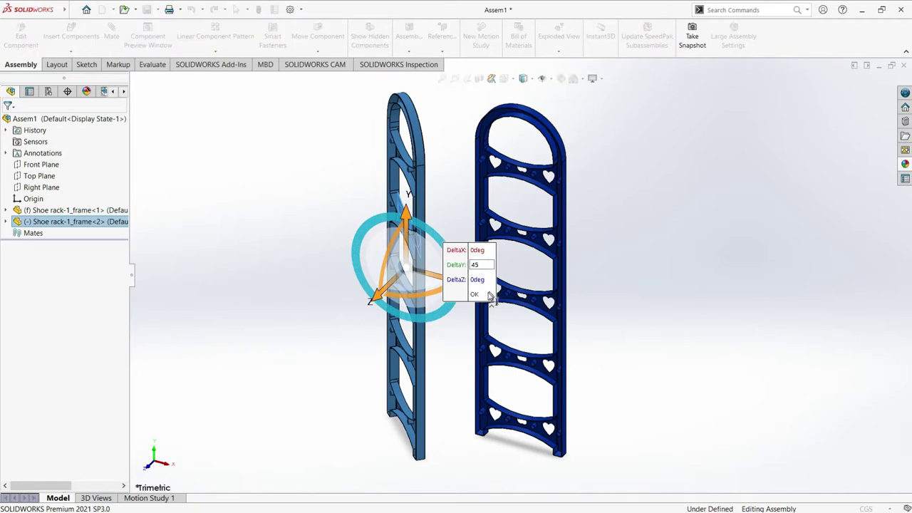
left_click(489, 295)
Rotate the left frame a further 180° about Y so both frames face the same way
left_click(481, 270)
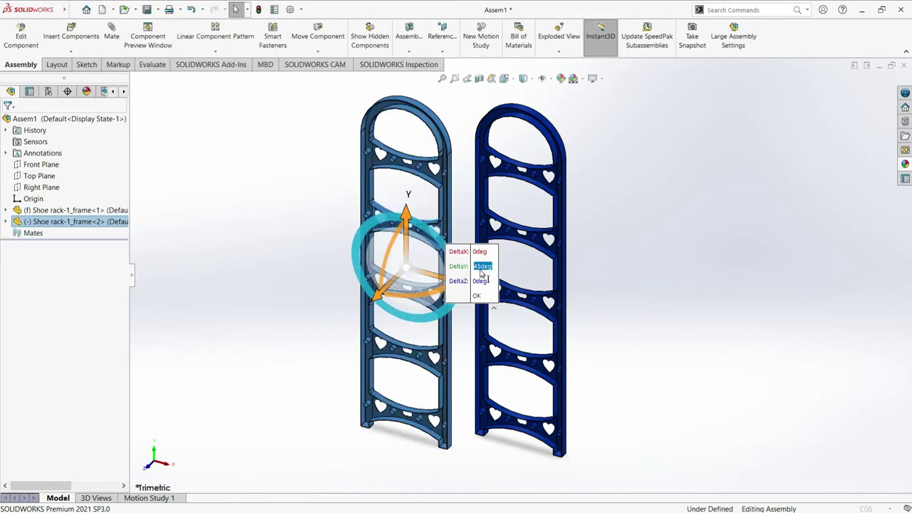
type("180")
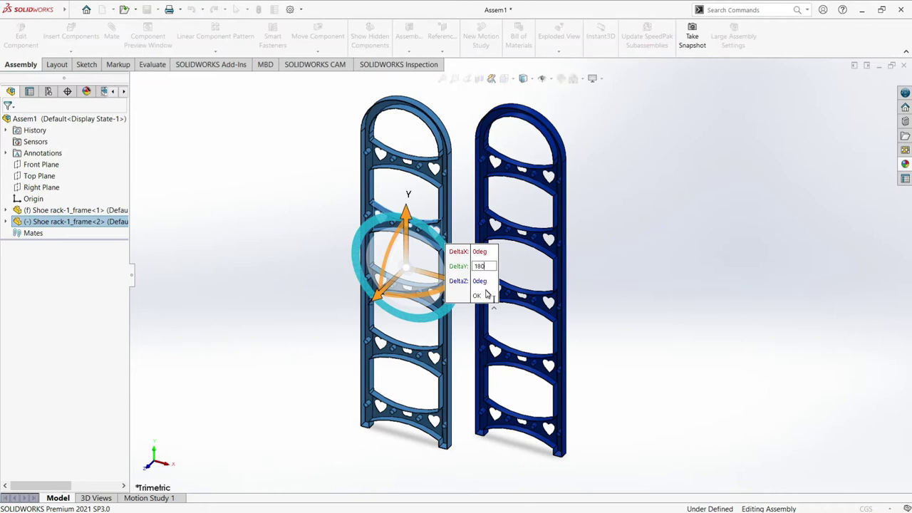
left_click(487, 296)
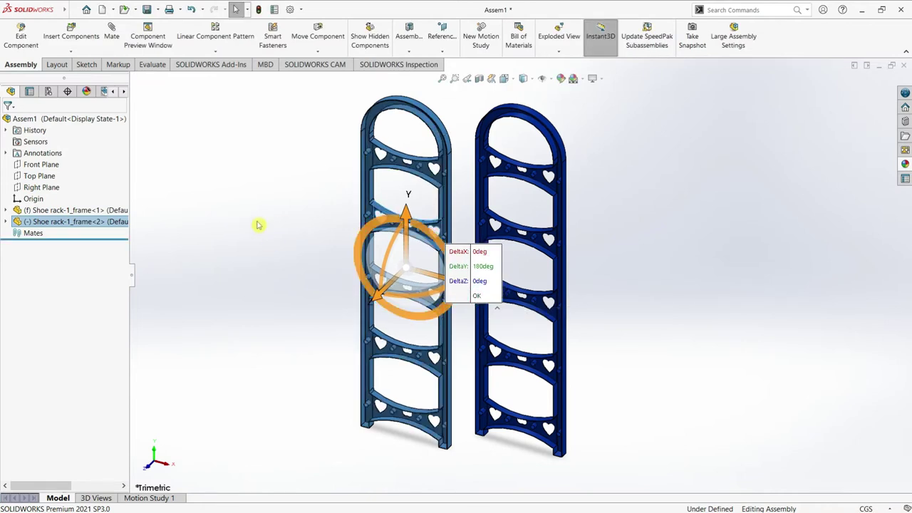
left_click(230, 281)
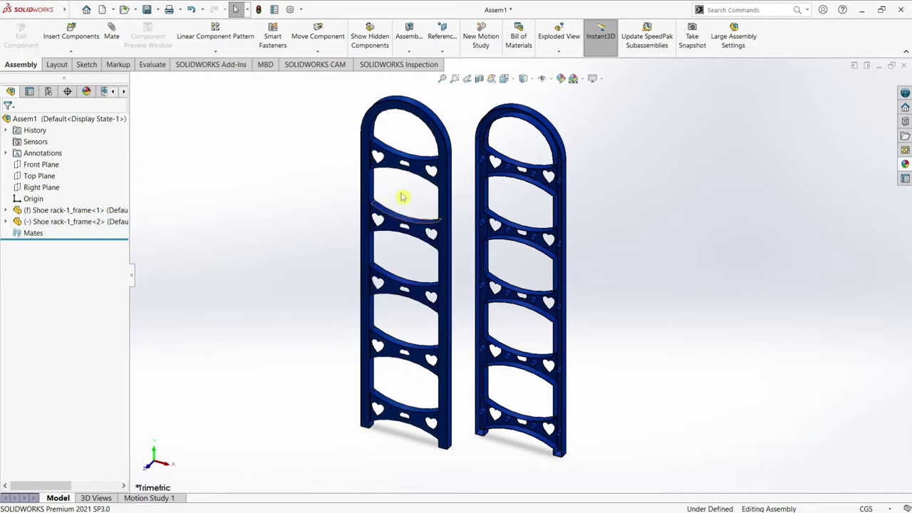
scroll(428, 196, "down", 3)
scroll(499, 185, "up", 4)
mouse_move(508, 177)
middle_mouse_down()
mouse_move(432, 177)
mouse_move(532, 204)
middle_mouse_up()
Select the matching crossbar faces on the two frames for a mate
scroll(532, 204, "down", 2)
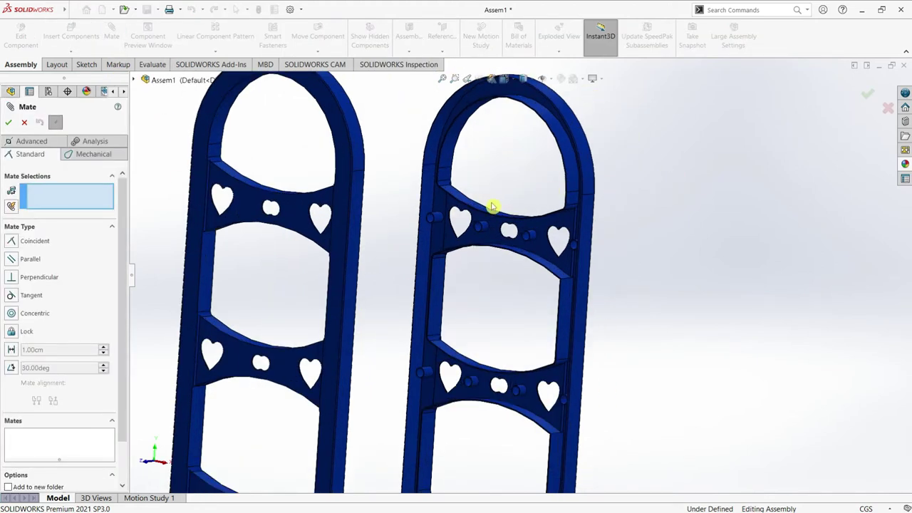
scroll(492, 204, "down", 2)
scroll(499, 207, "down", 2)
scroll(567, 222, "down", 2)
scroll(601, 198, "down", 2)
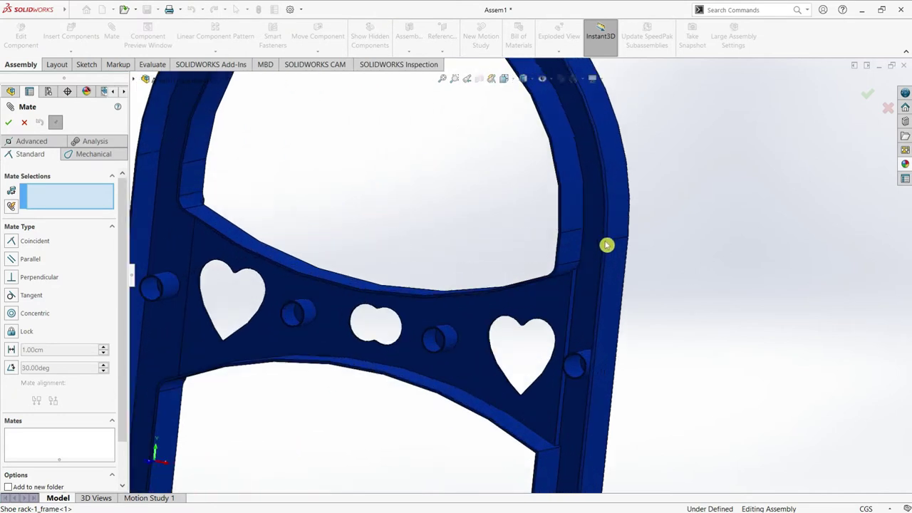
left_click(599, 211)
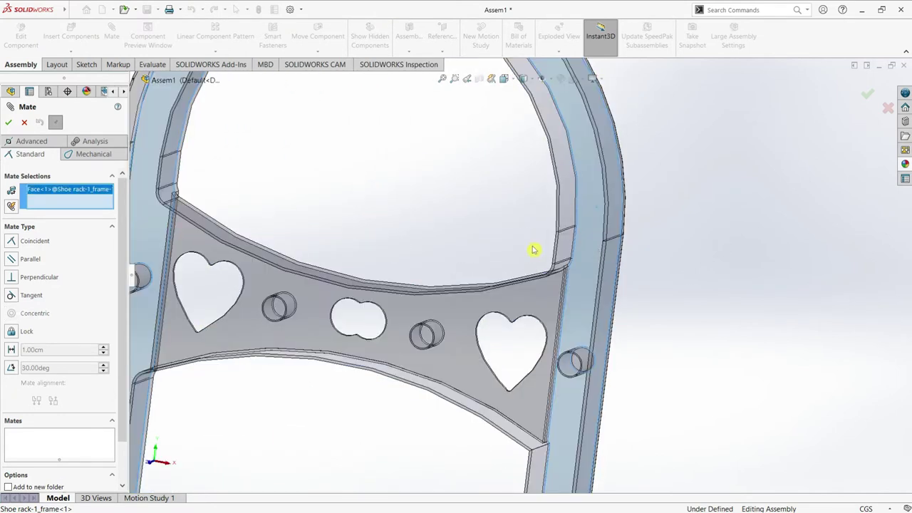
scroll(534, 249, "up", 5)
mouse_move(530, 248)
middle_mouse_down()
mouse_move(358, 216)
mouse_move(672, 252)
mouse_move(699, 271)
middle_mouse_up()
scroll(583, 277, "down", 3)
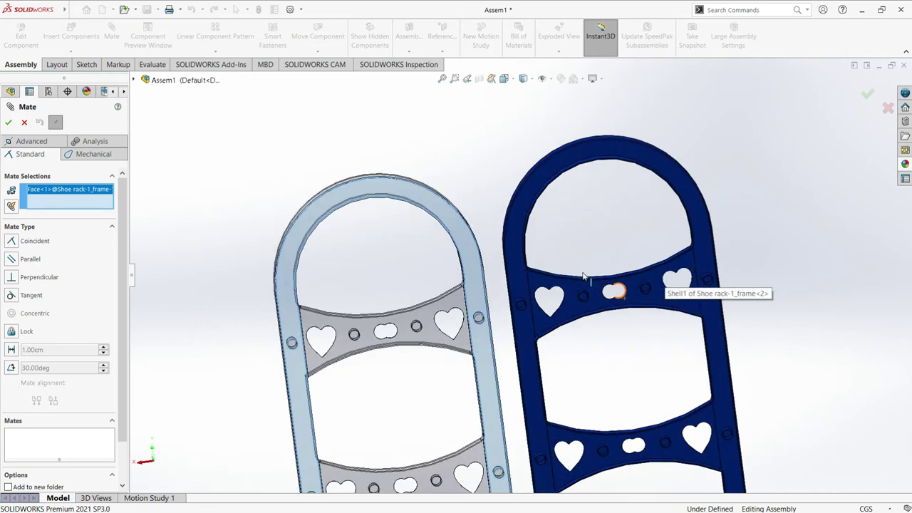
scroll(583, 276, "down", 3)
left_click(464, 274)
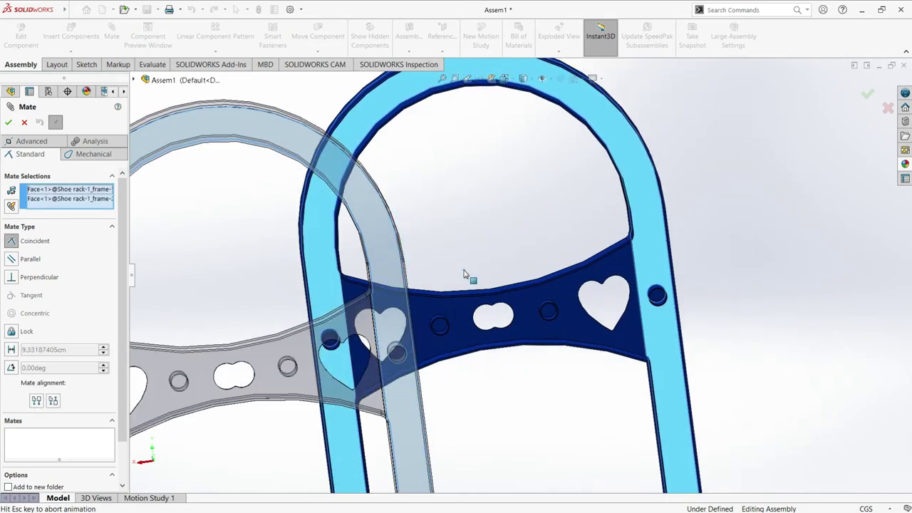
Apply a 49.8 cm Distance mate between the two frame faces
left_click(12, 350)
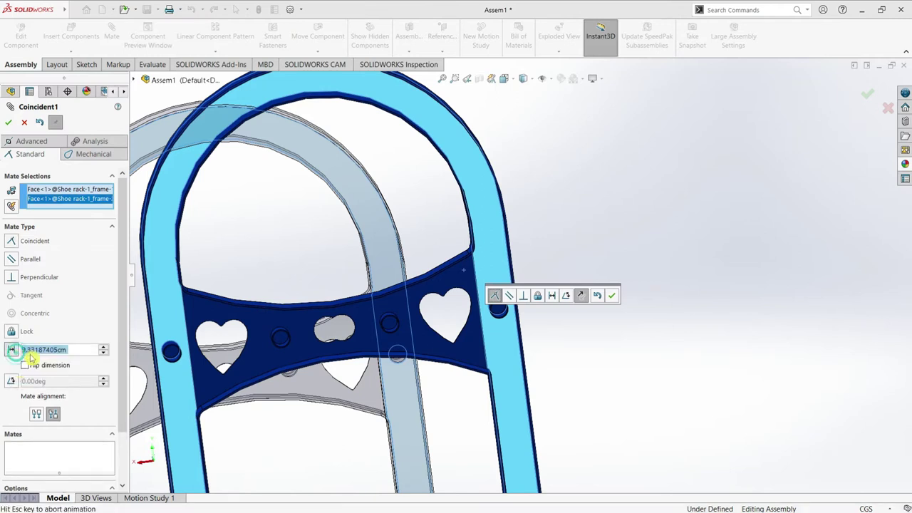
type("49.8")
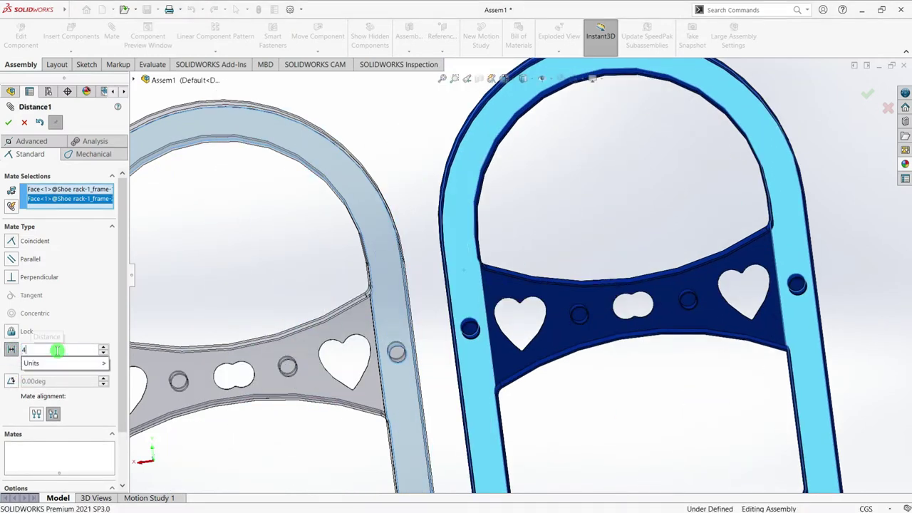
key("Return")
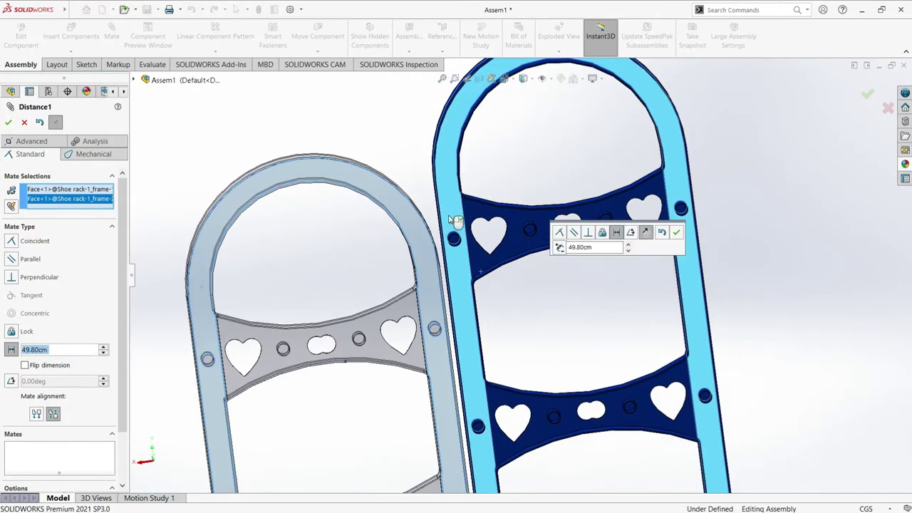
scroll(453, 221, "down", 5)
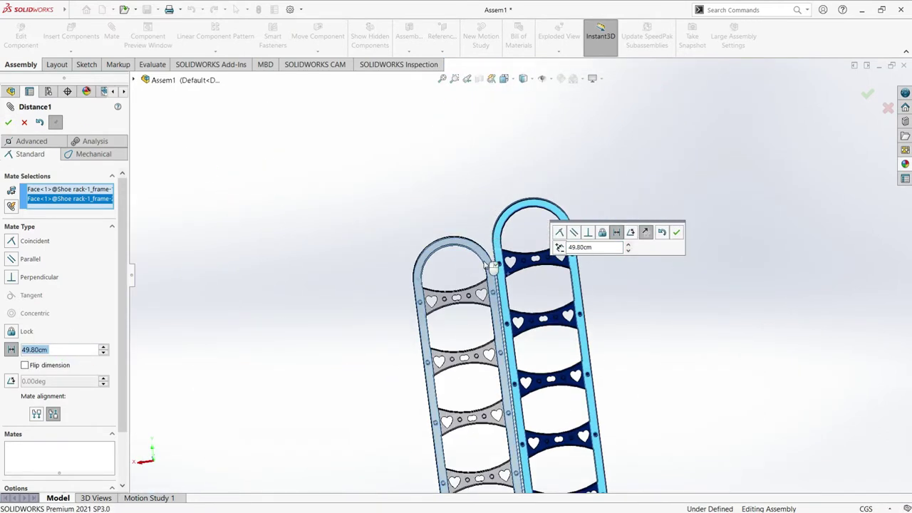
left_click(9, 123)
Mate the two frames' side faces coincident
scroll(410, 260, "up", 3)
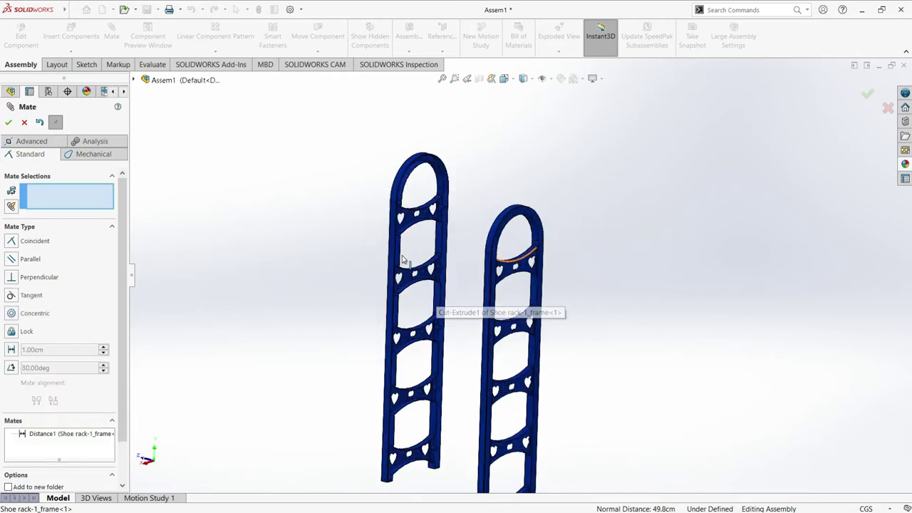
scroll(400, 307, "up", 4)
left_click(433, 257)
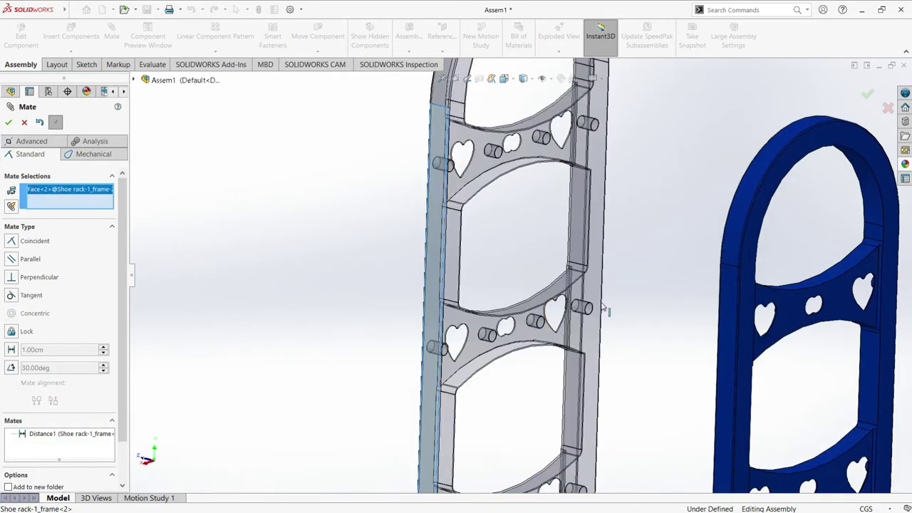
left_click(730, 347)
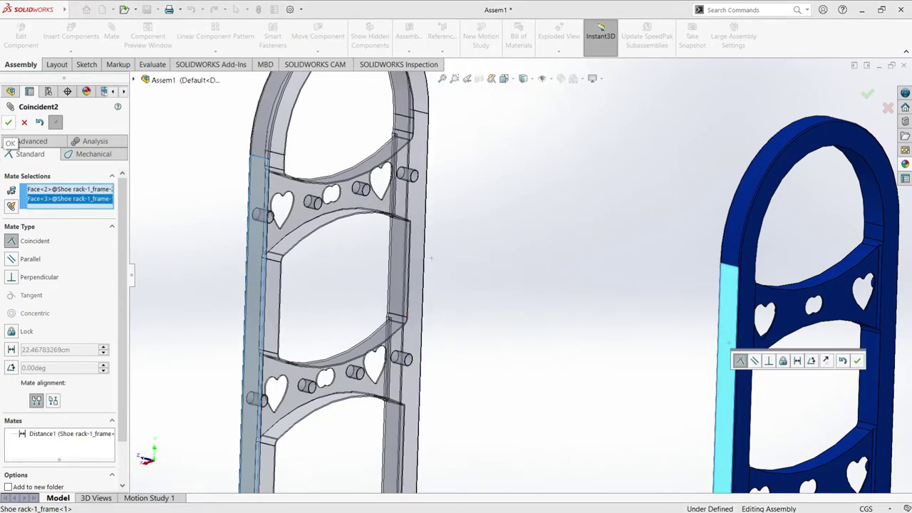
left_click(8, 122)
Mate the frames' foot faces coincident, fully defining the assembly, and close the Mate manager
scroll(350, 245, "down", 3)
scroll(363, 245, "down", 4)
mouse_move(398, 264)
middle_mouse_down()
mouse_move(552, 354)
mouse_move(520, 354)
middle_mouse_up()
scroll(520, 354, "down", 3)
scroll(494, 332, "down", 3)
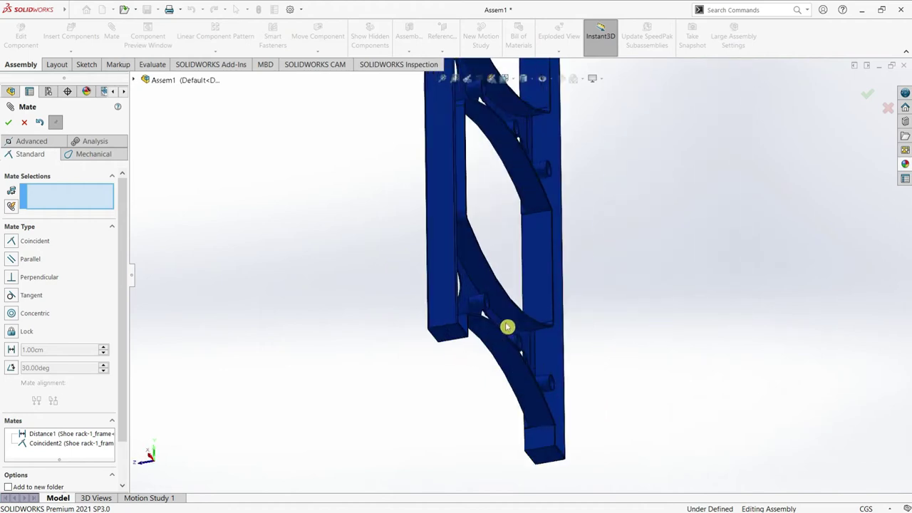
left_click(446, 340)
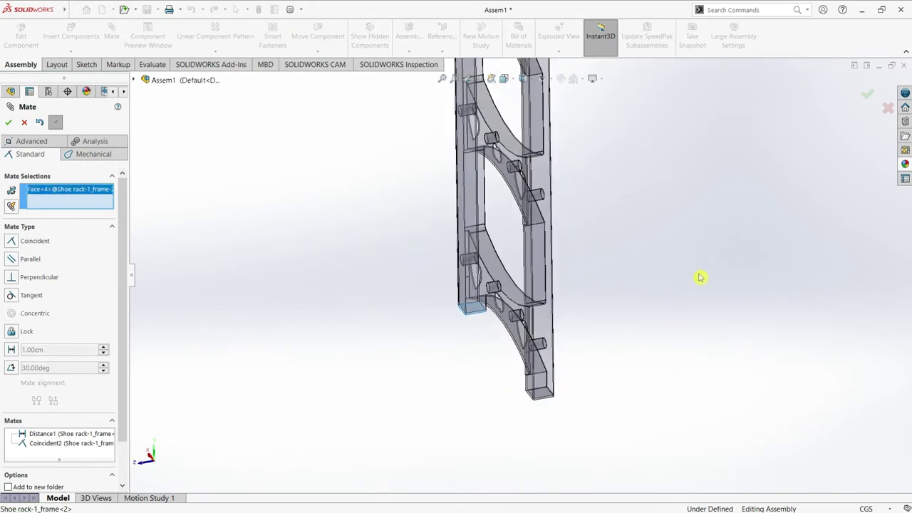
scroll(772, 250, "down", 2)
scroll(717, 261, "down", 3)
scroll(717, 261, "down", 2)
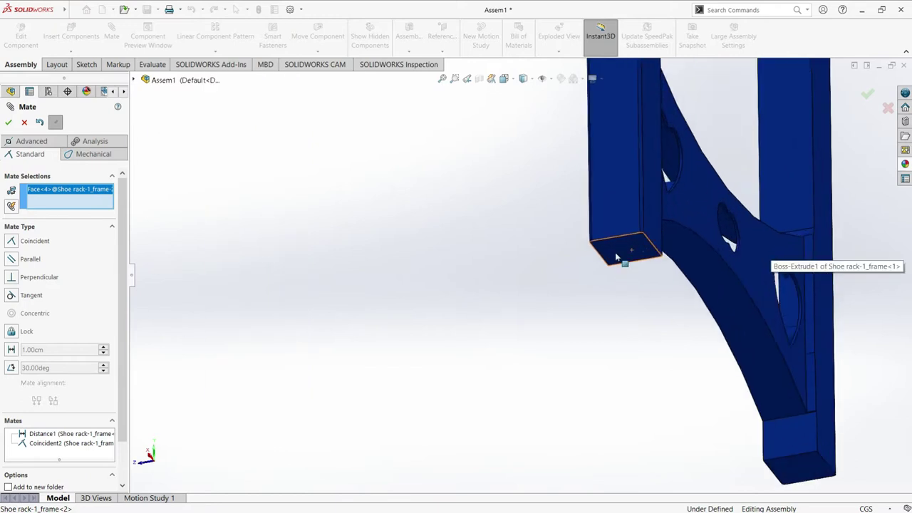
left_click(615, 252)
scroll(537, 285, "up", 4)
scroll(537, 285, "up", 2)
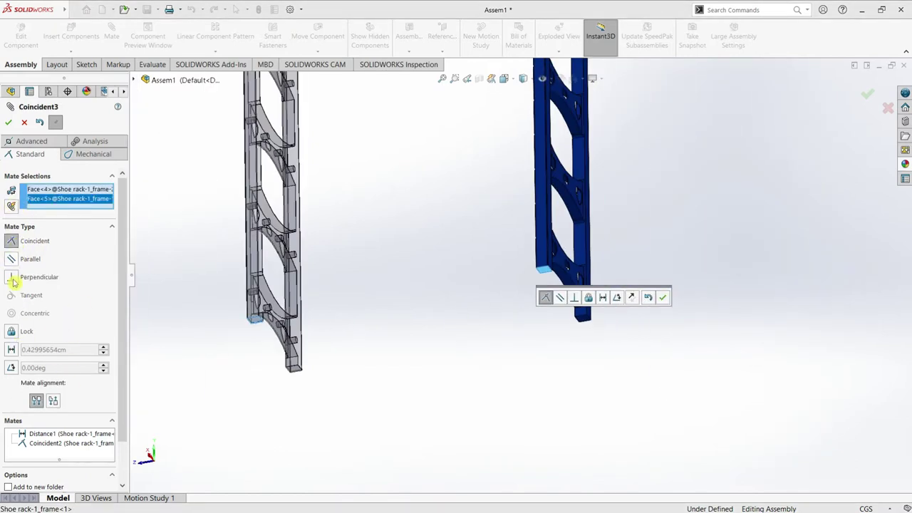
left_click(663, 297)
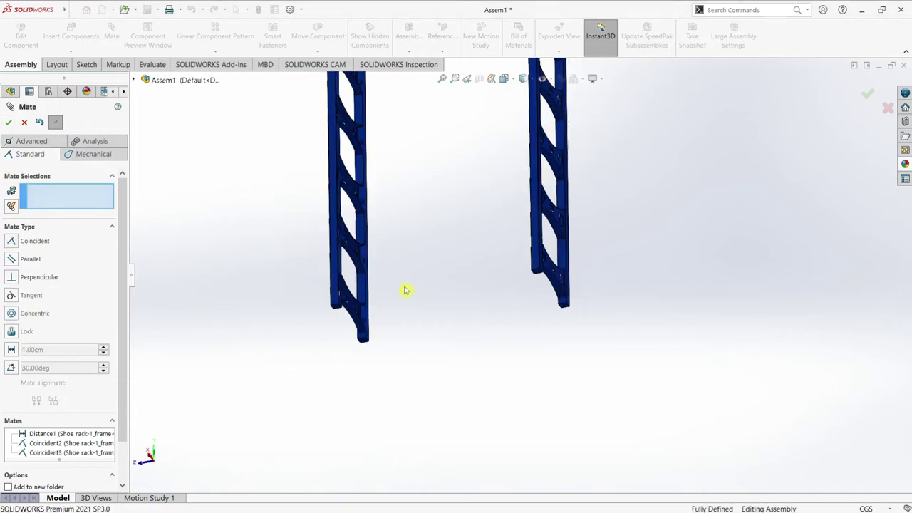
left_click(10, 125)
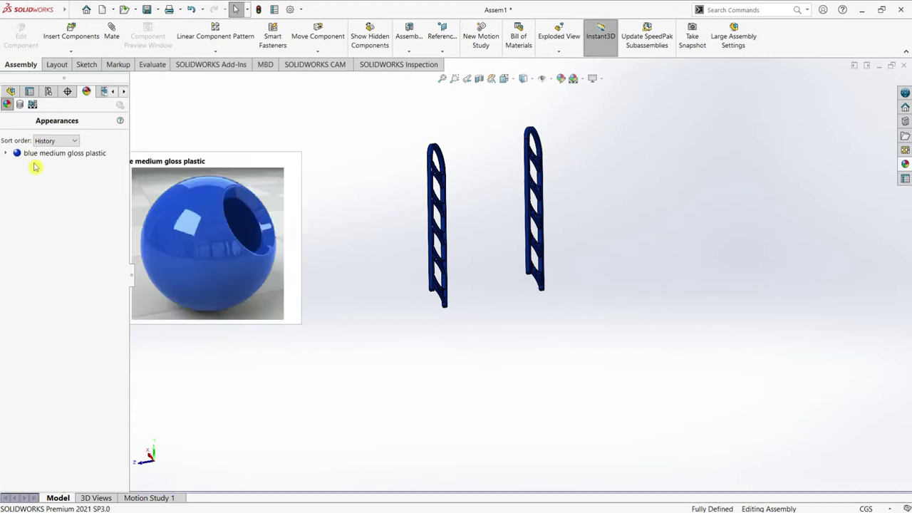
Set the blue medium gloss plastic's advanced illumination luminous intensity to 0.40 w/srm^2
left_click(36, 155)
right_click(39, 154)
left_click(55, 171)
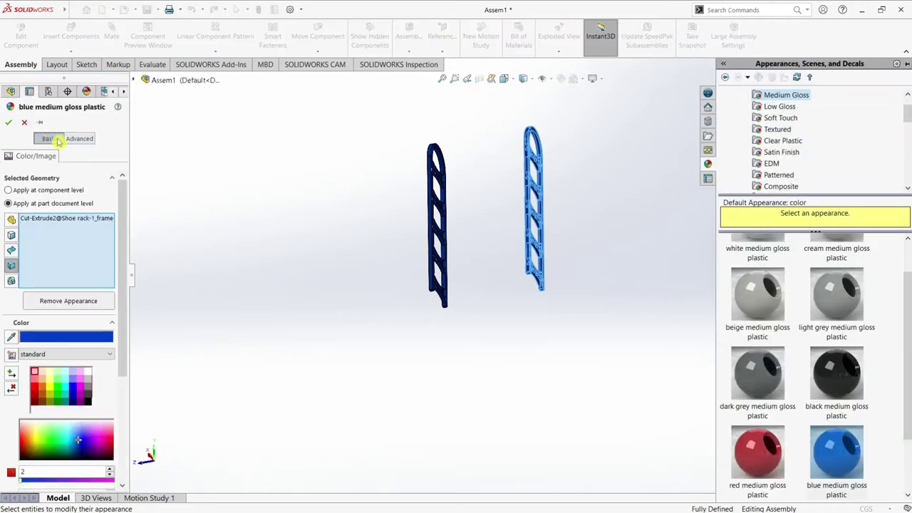
left_click(77, 140)
left_click(34, 168)
left_click(73, 446)
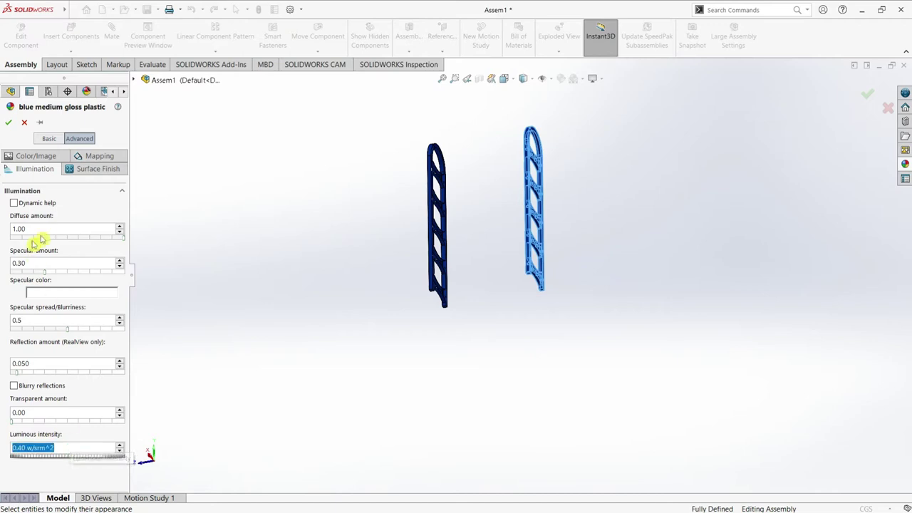
left_click(278, 307)
key("Return")
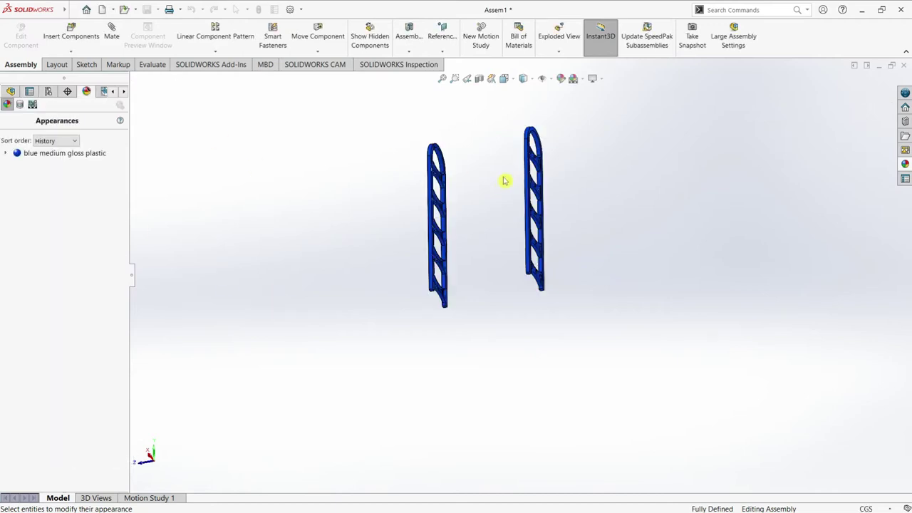
key("ctrl+1")
scroll(474, 214, "down", 3)
Insert the Shoe rack-2_rods part and place it across the blue frames
scroll(446, 202, "down", 2)
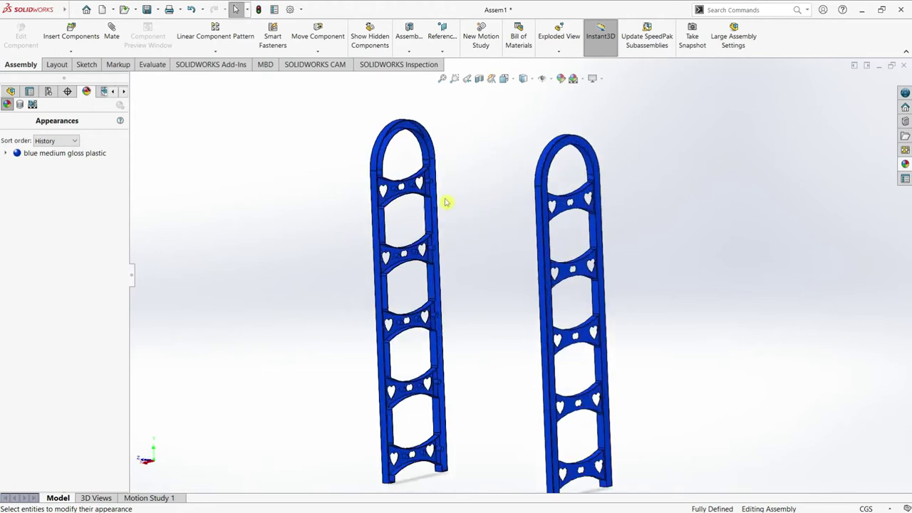
scroll(446, 227, "down", 3)
scroll(446, 227, "up", 2)
middle_click_drag(432, 220, 414, 229)
scroll(410, 232, "down", 2)
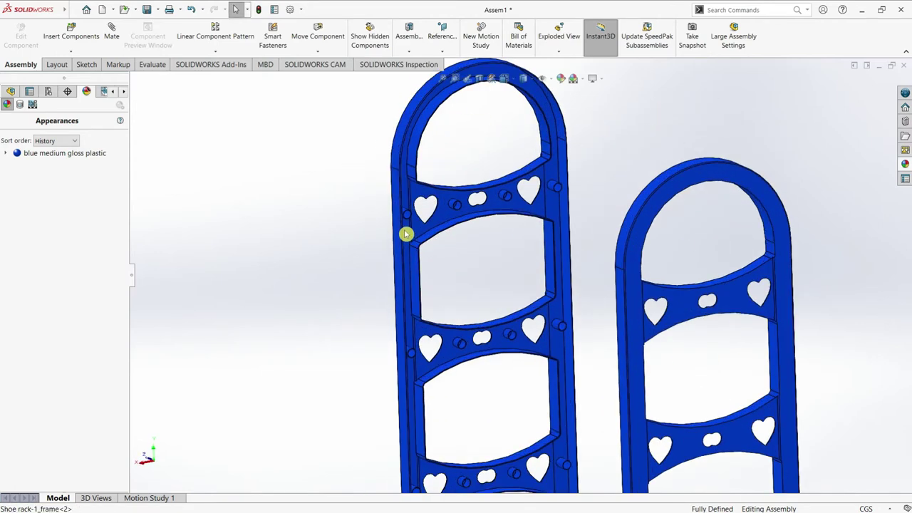
scroll(442, 227, "down", 3)
scroll(427, 225, "down", 2)
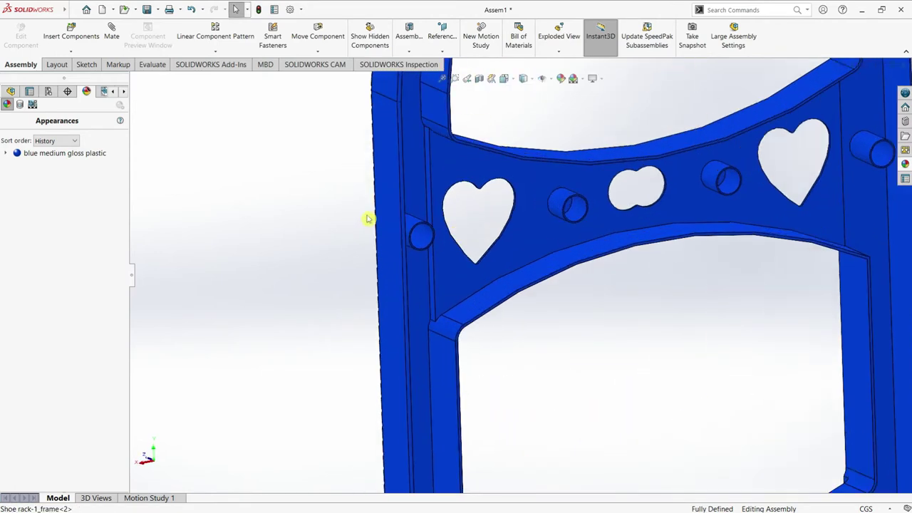
left_click(71, 32)
left_click(42, 265)
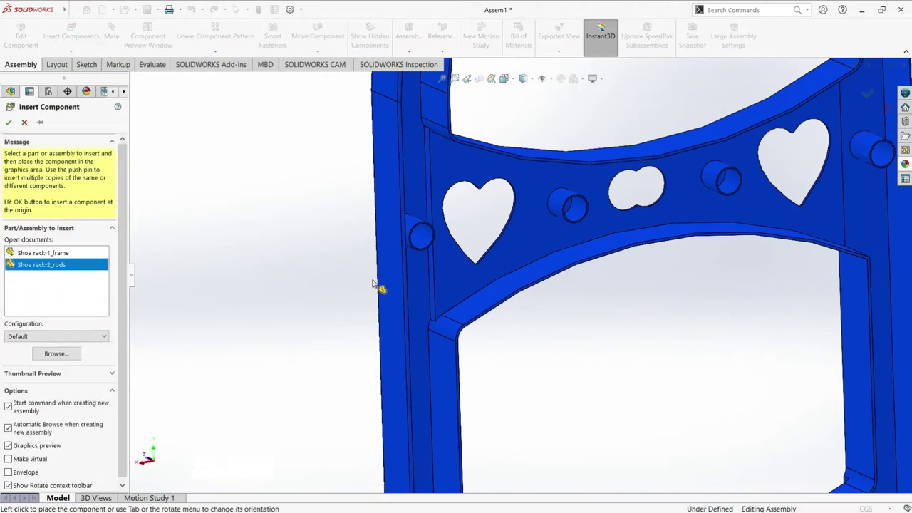
scroll(510, 314, "up", 2)
left_click(538, 363)
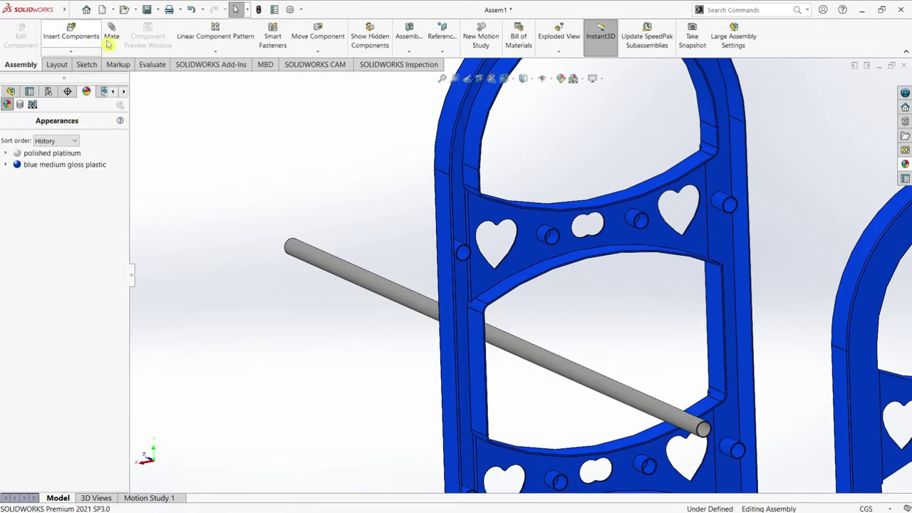
Mate the rod concentric with the frame's side hole
left_click(299, 256)
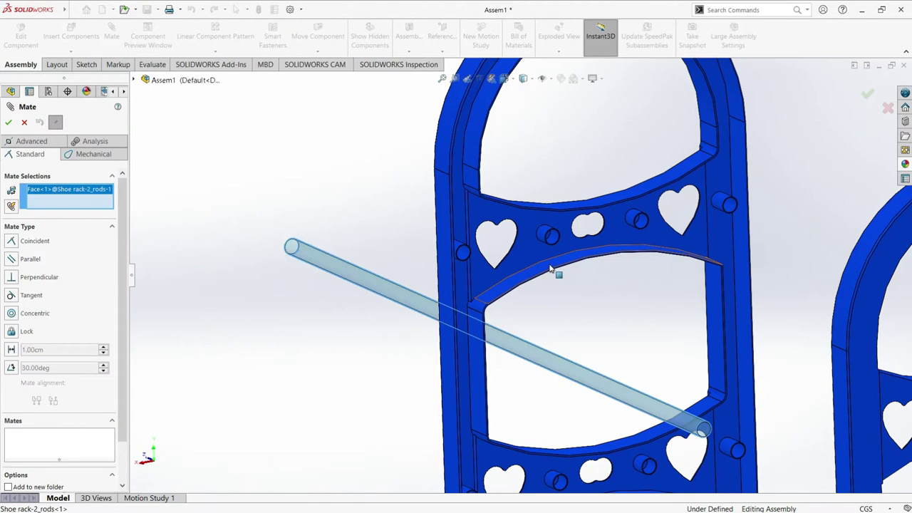
scroll(549, 263, "down", 3)
left_click(371, 248)
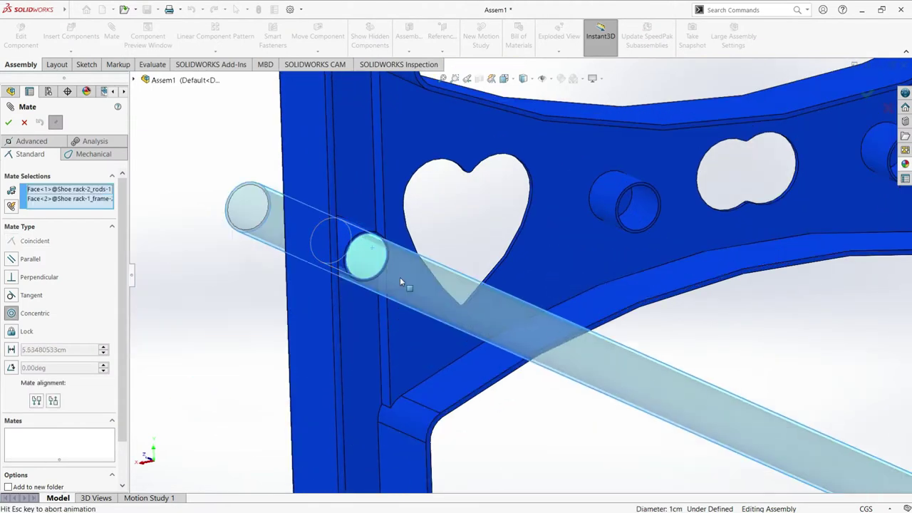
left_click(10, 123)
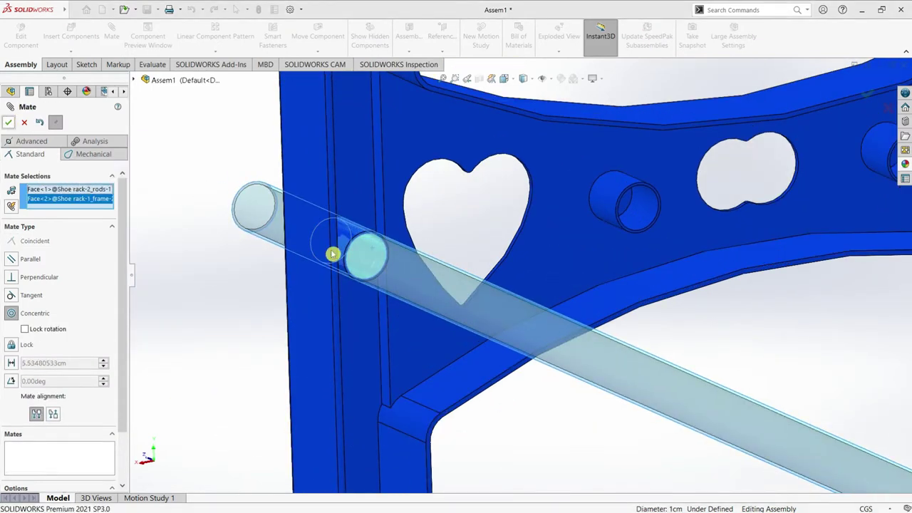
Mate the rod's end face coincident with the frame's outer face
scroll(357, 264, "up", 5)
mouse_move(366, 285)
middle_mouse_down()
mouse_move(365, 261)
mouse_move(419, 230)
middle_mouse_up()
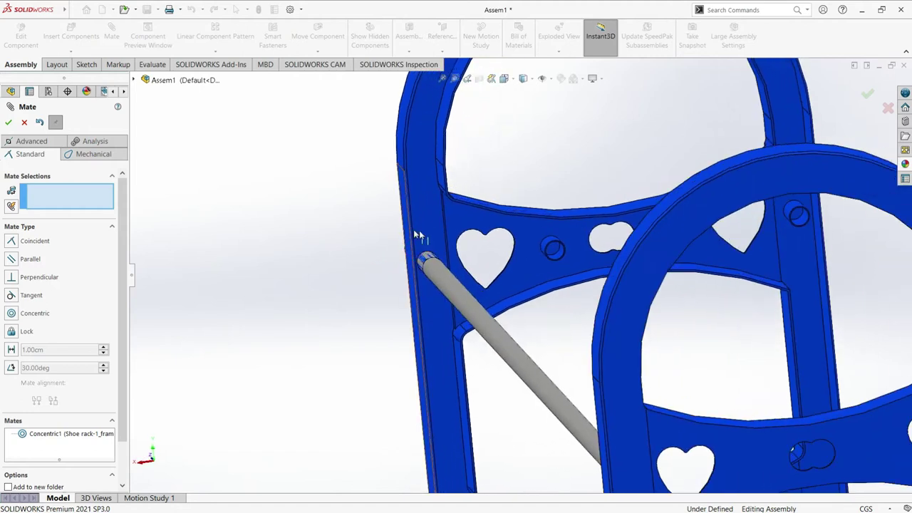
left_click(425, 208)
mouse_move(370, 289)
middle_mouse_down()
mouse_move(399, 271)
mouse_move(480, 277)
mouse_move(383, 258)
middle_mouse_up()
scroll(366, 259, "down", 3)
scroll(410, 266, "down", 3)
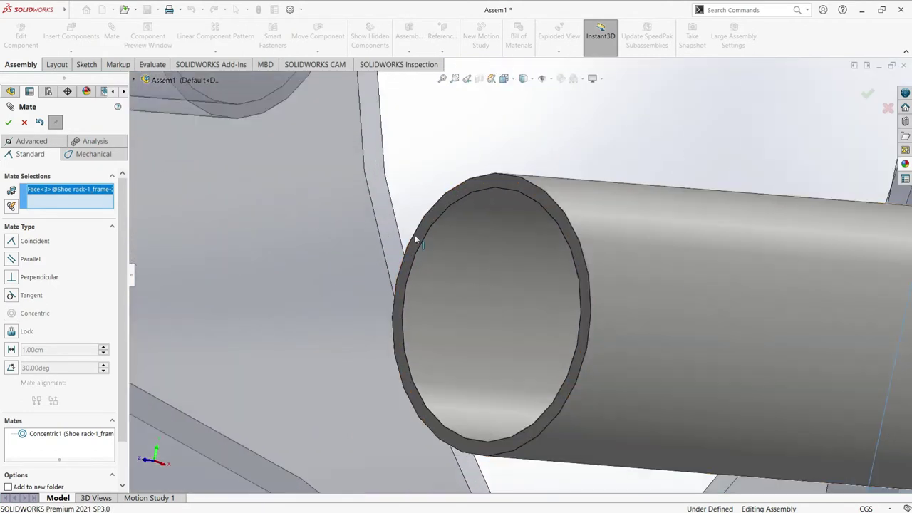
left_click(418, 237)
scroll(550, 250, "up", 3)
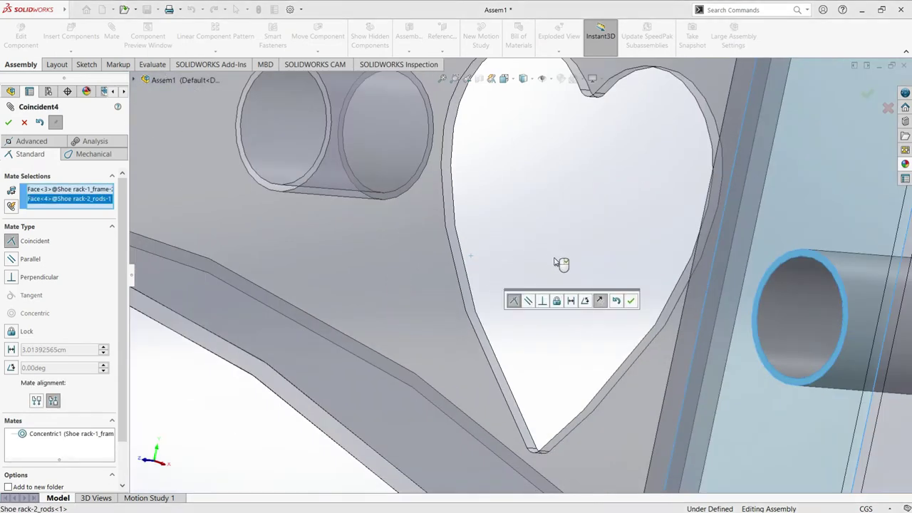
scroll(561, 261, "up", 3)
middle_click_drag(695, 321, 640, 347)
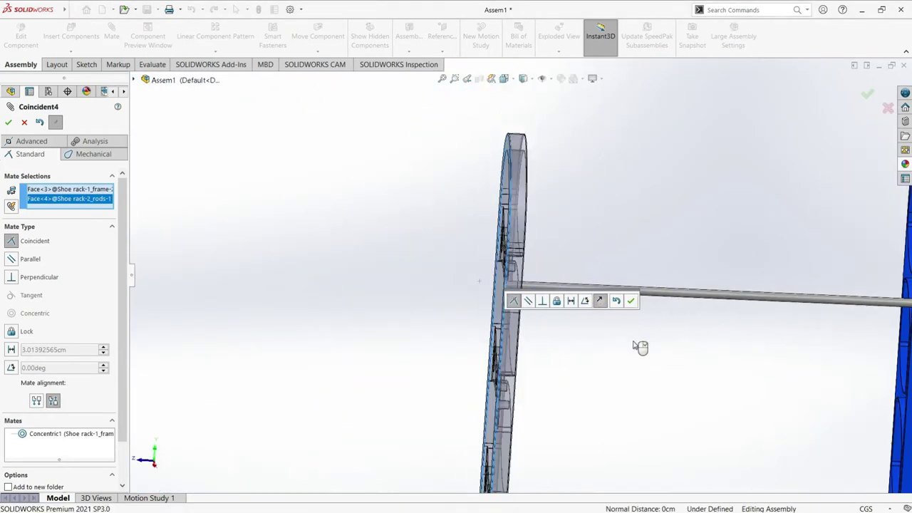
left_click(8, 125)
left_click(8, 125)
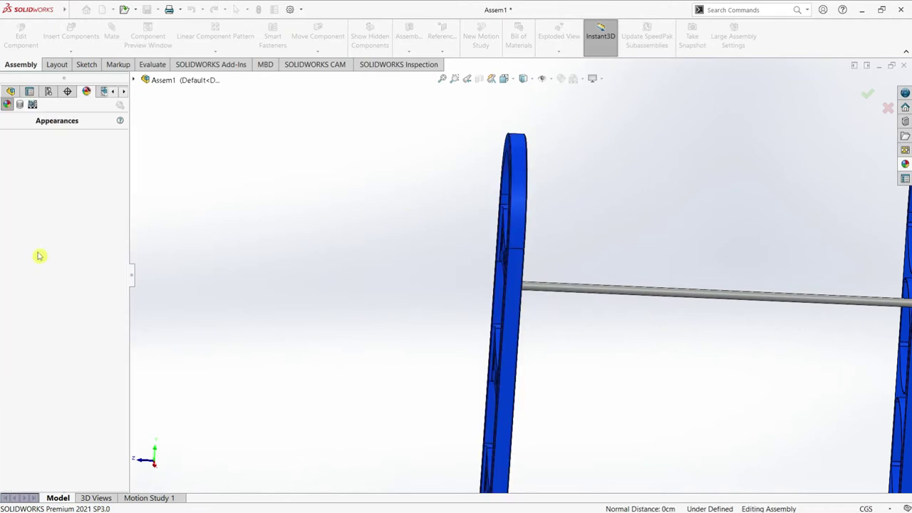
left_click(11, 91)
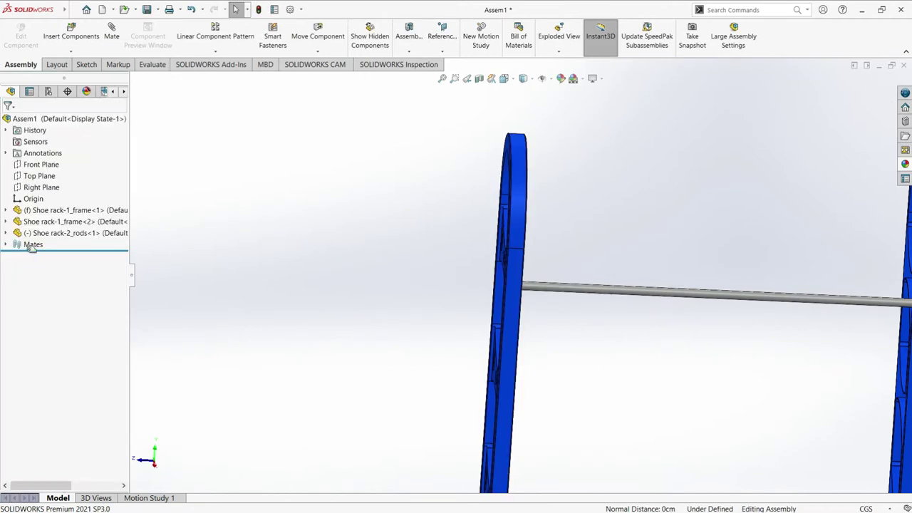
Open the Shoe rack-2_rods rod component as a separate part and expand its Boss-Extrude1 feature
mouse_move(350, 260)
middle_mouse_down()
mouse_move(595, 309)
mouse_move(568, 183)
middle_mouse_up()
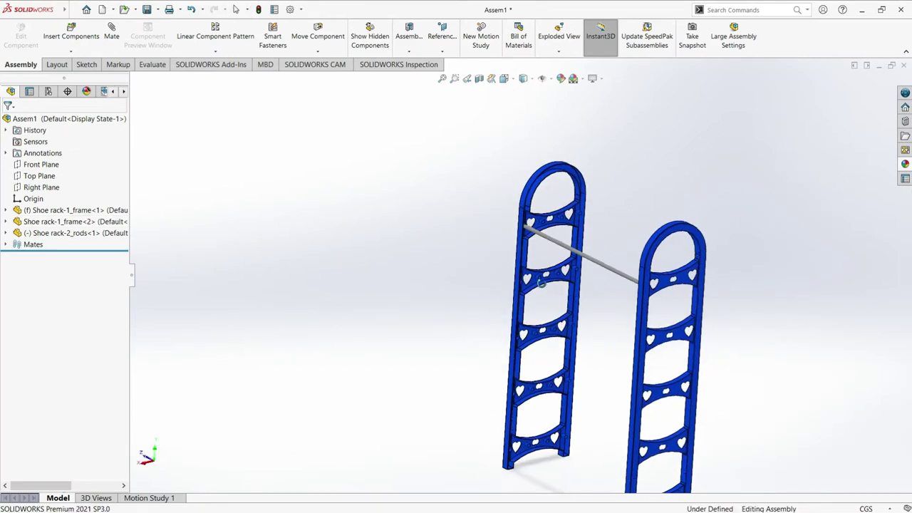
scroll(589, 320, "down", 5)
scroll(589, 320, "down", 2)
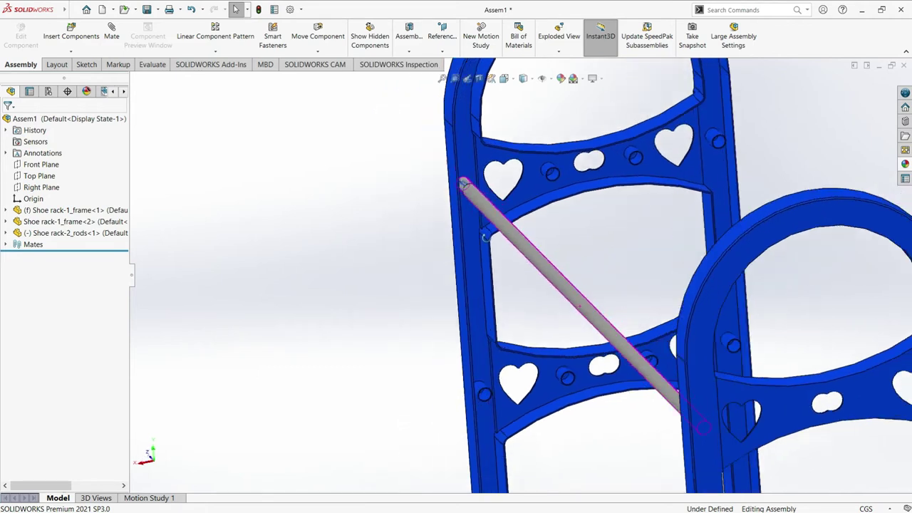
scroll(499, 228, "down", 2)
scroll(459, 224, "down", 3)
scroll(458, 224, "down", 2)
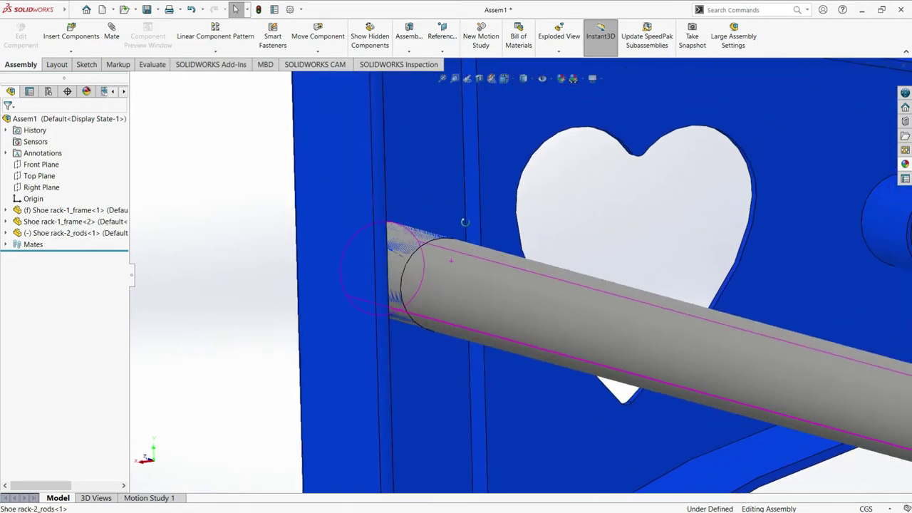
middle_click_drag(459, 245, 494, 263)
scroll(523, 281, "up", 2)
left_click(523, 281)
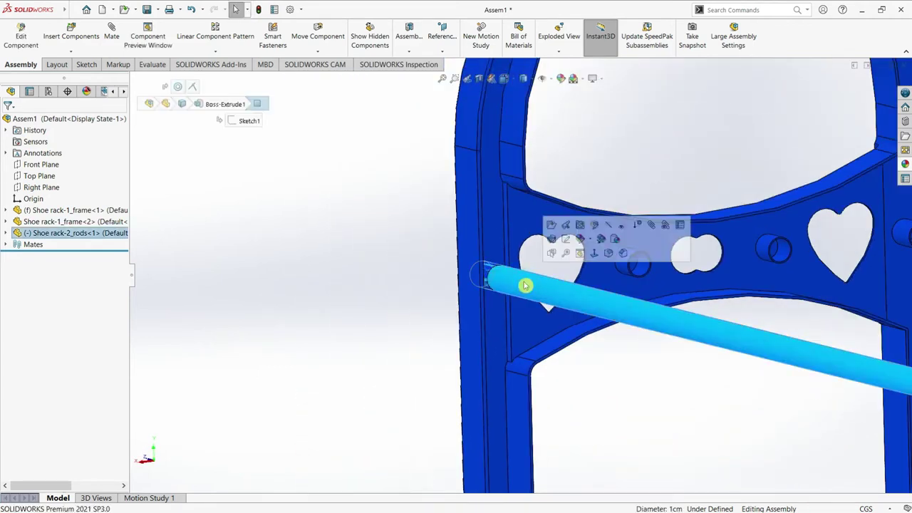
scroll(530, 179, "down", 2)
right_click(529, 139)
left_click(533, 145)
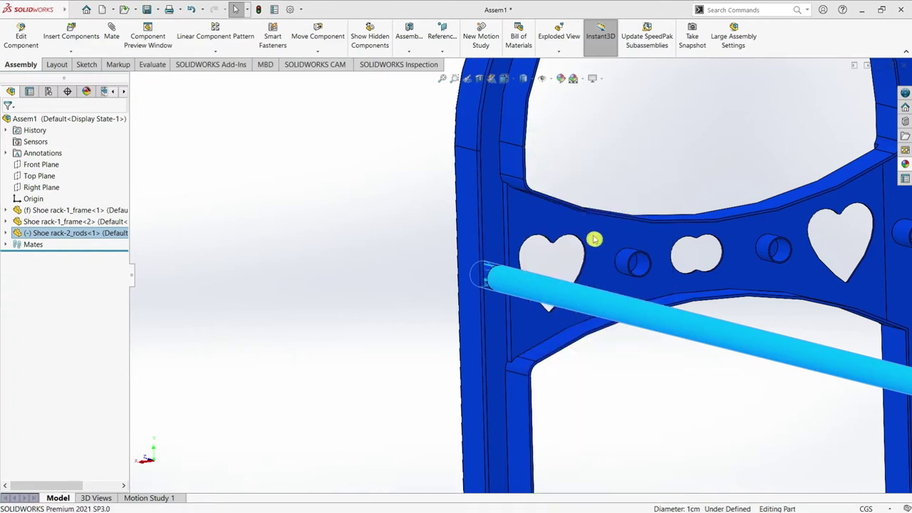
left_click(6, 233)
Edit the rod's Sketch1 to inspect the Ø1.00 ring profile, then exit without keeping changes
right_click(43, 244)
left_click(66, 223)
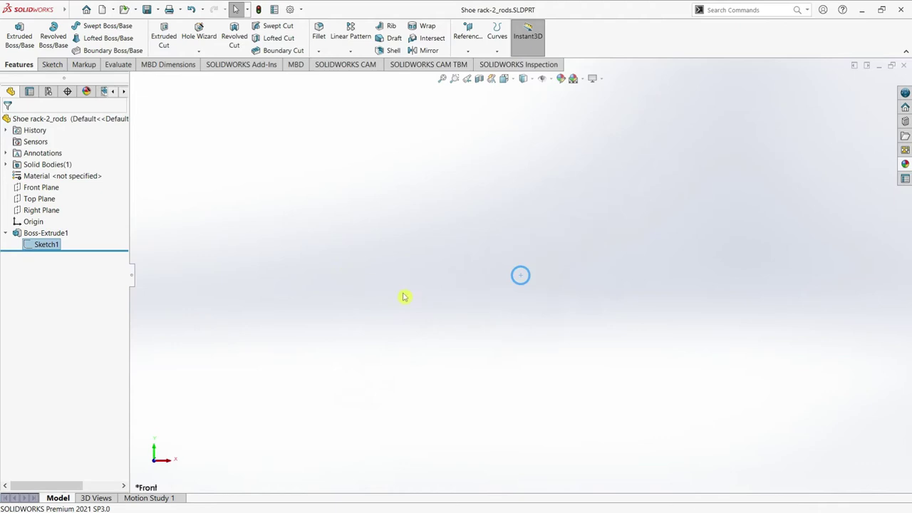
scroll(519, 279, "down", 2)
scroll(519, 280, "down", 2)
scroll(520, 285, "down", 3)
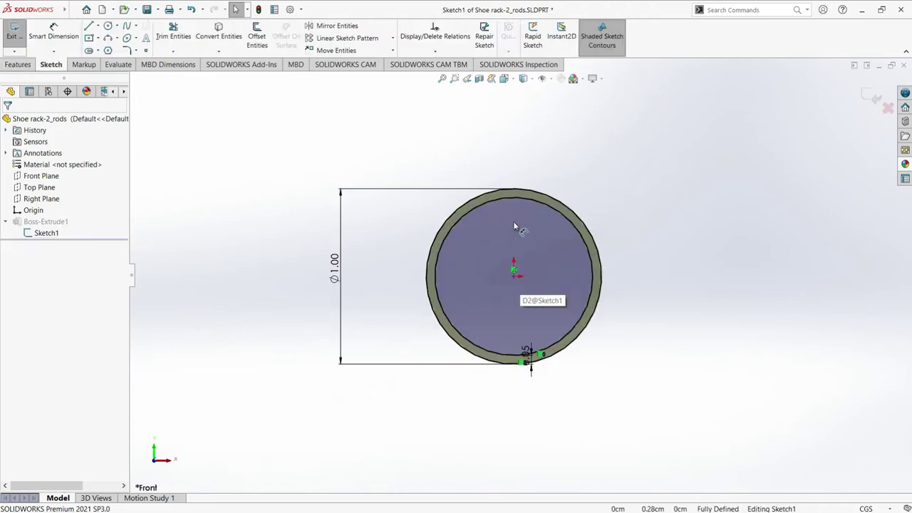
scroll(515, 227, "down", 1)
left_click(547, 336)
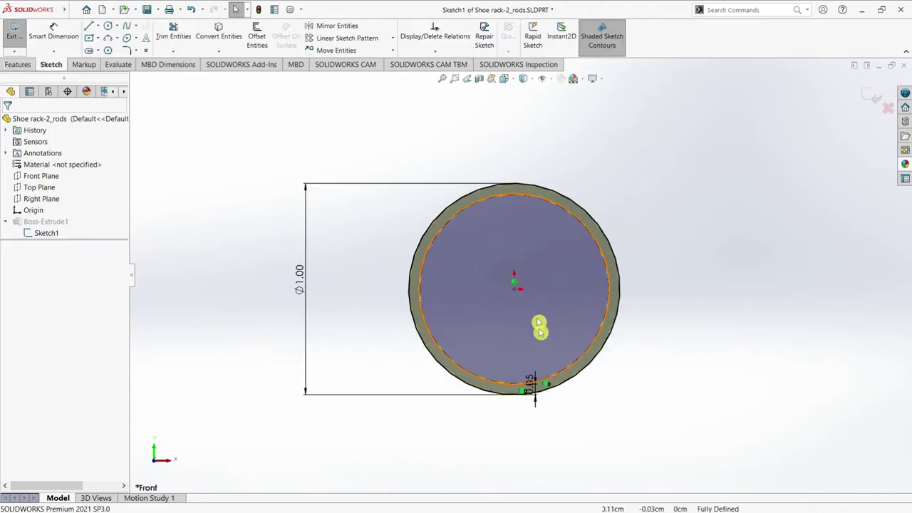
left_click(516, 357)
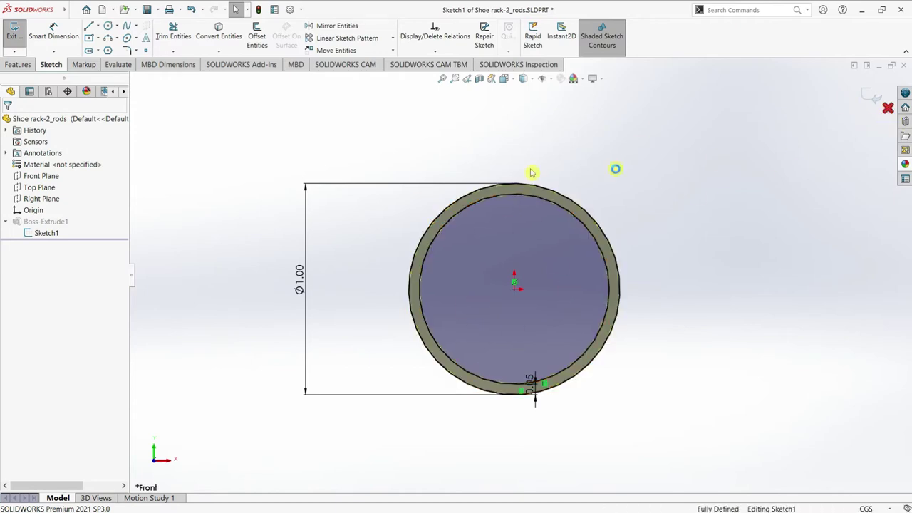
left_click(463, 274)
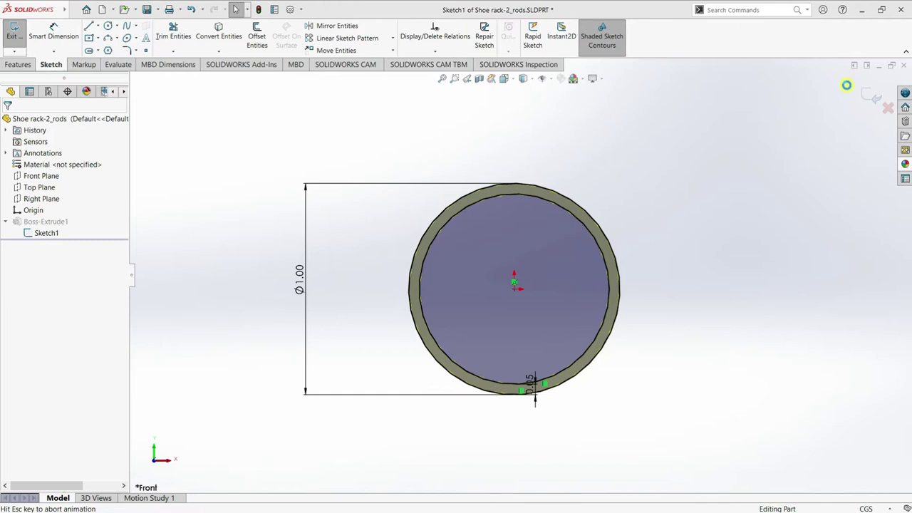
Close the rod part and open Shoe rack-1_frame as its own part
left_click(879, 67)
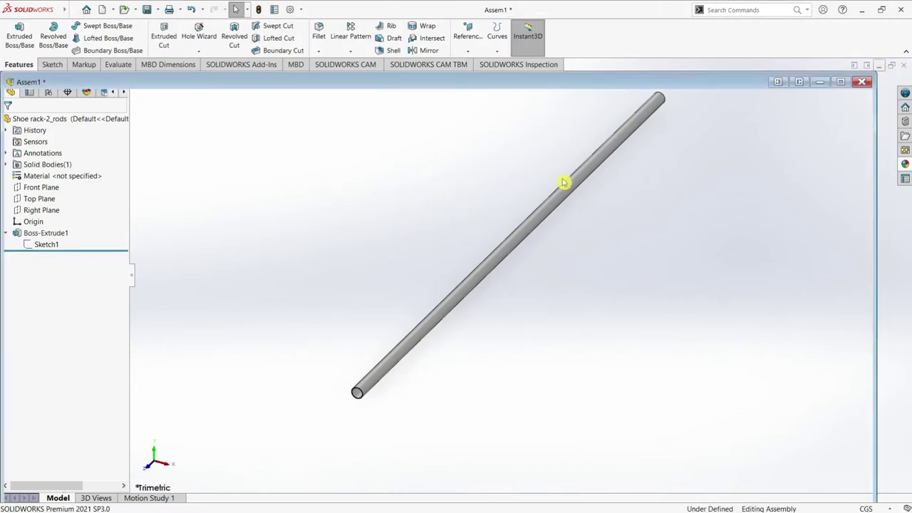
left_click(449, 221)
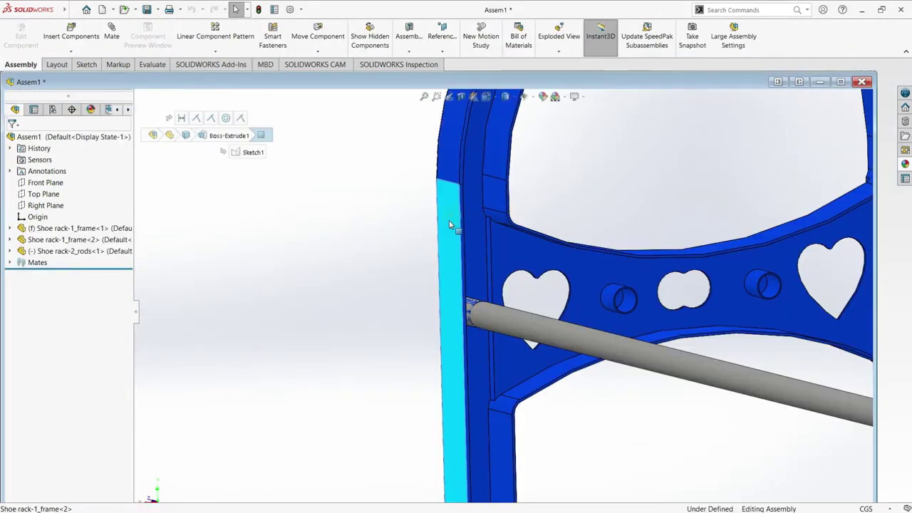
right_click(446, 174)
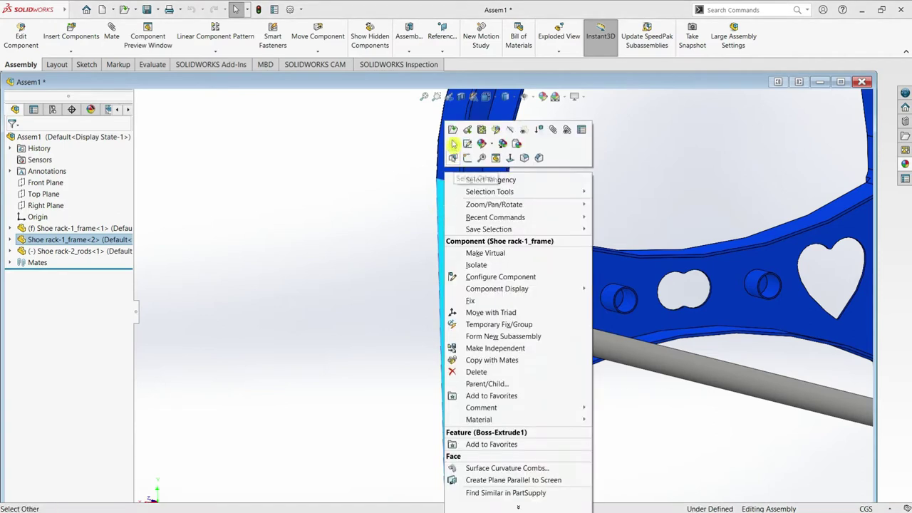
left_click(452, 136)
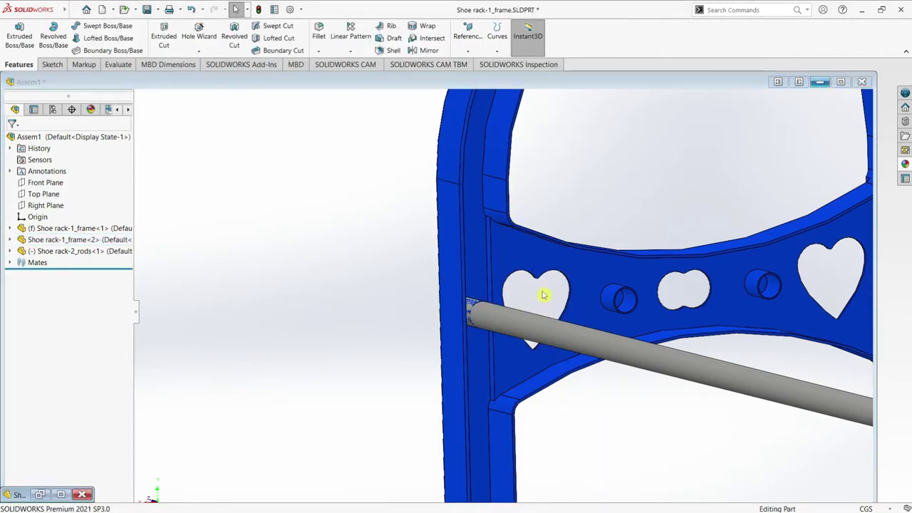
Close the frame part, reopen it with Edit Part, and rotate it to an angled view
left_click(841, 83)
right_click(470, 221)
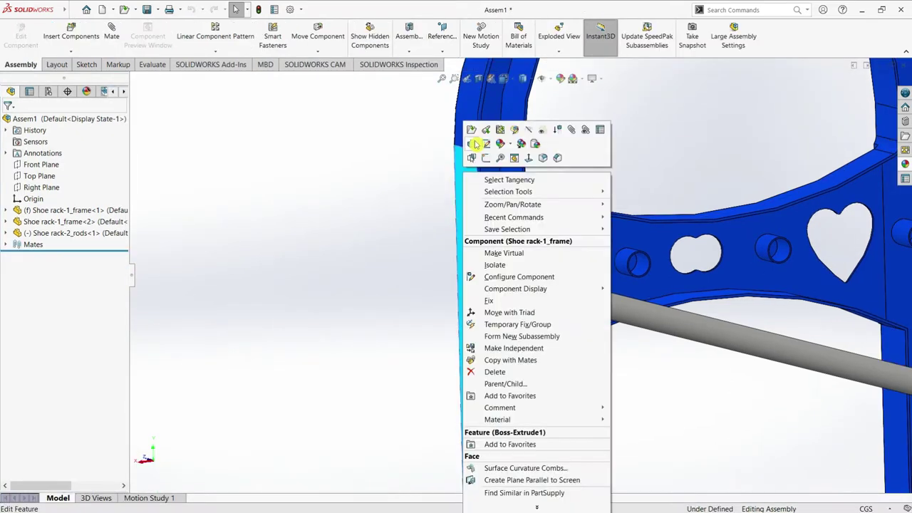
left_click(474, 140)
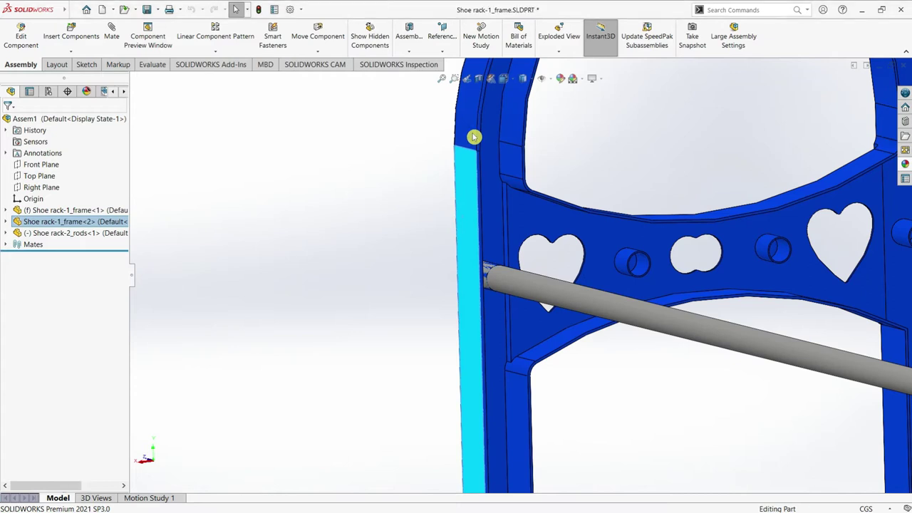
middle_click_drag(585, 176, 477, 179)
Select the frame's peg end face and start editing its Sketch3
scroll(513, 240, "down", 3)
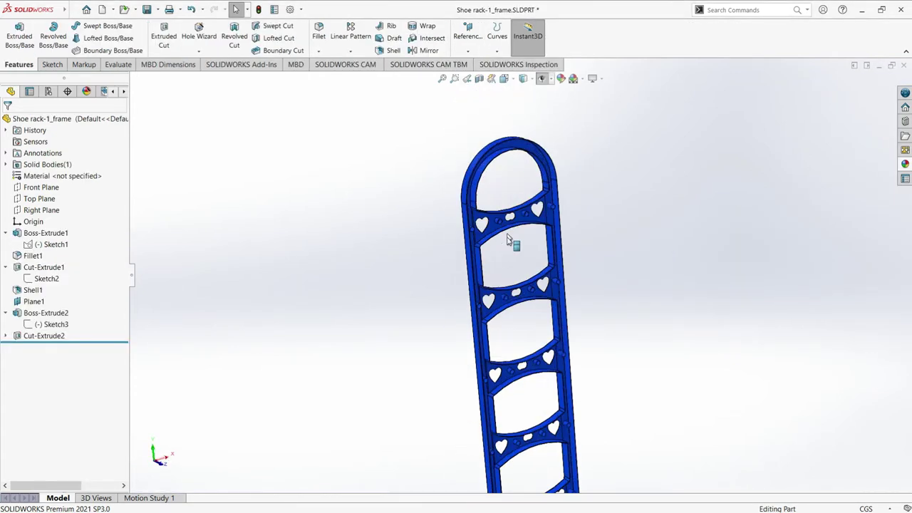
scroll(490, 237, "down", 4)
scroll(457, 254, "up", 1)
scroll(457, 254, "down", 5)
left_click(389, 234)
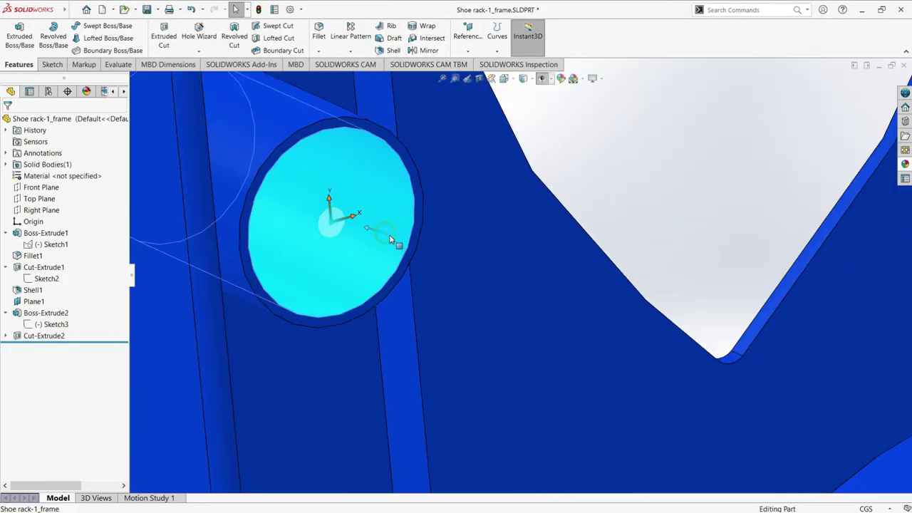
left_click(44, 325)
left_click(48, 299)
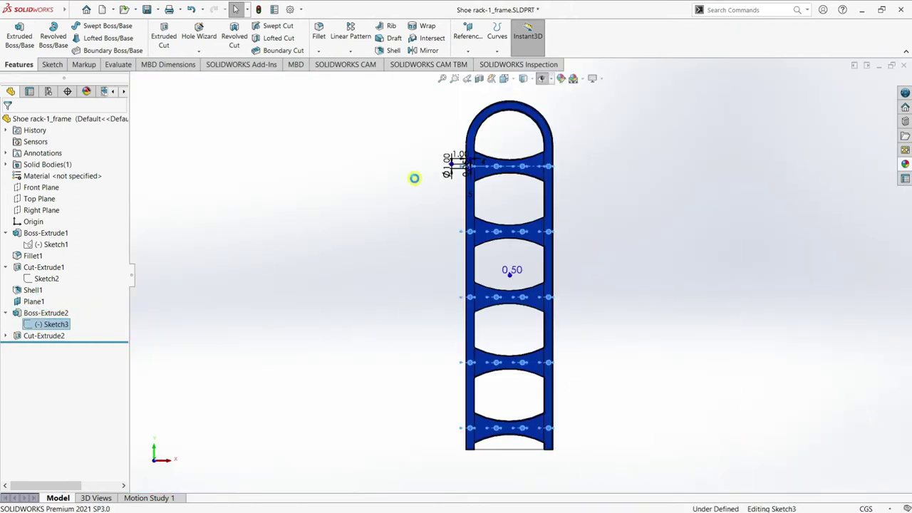
Edit the 0.05cm ring-wall offset dimension in Sketch3, keeping it at 0.05cm
scroll(482, 175, "down", 3)
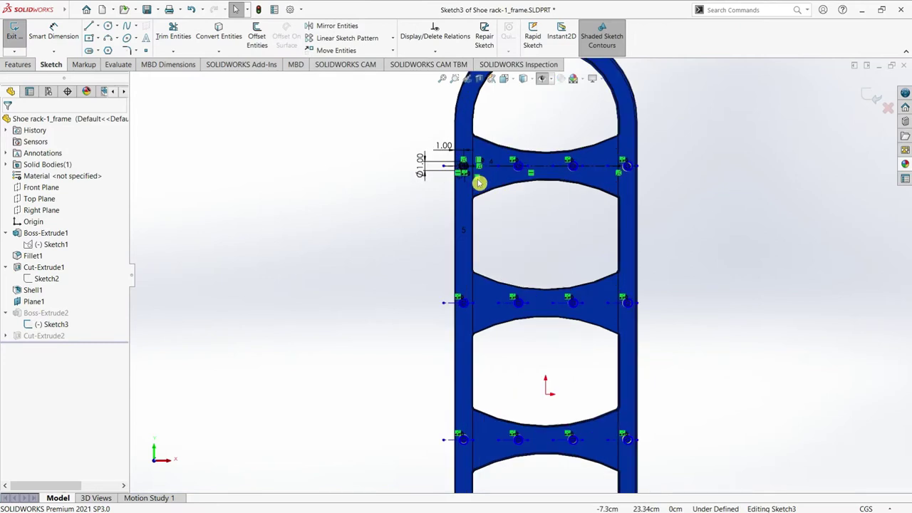
scroll(483, 172, "down", 3)
scroll(488, 165, "down", 3)
scroll(546, 171, "up", 3)
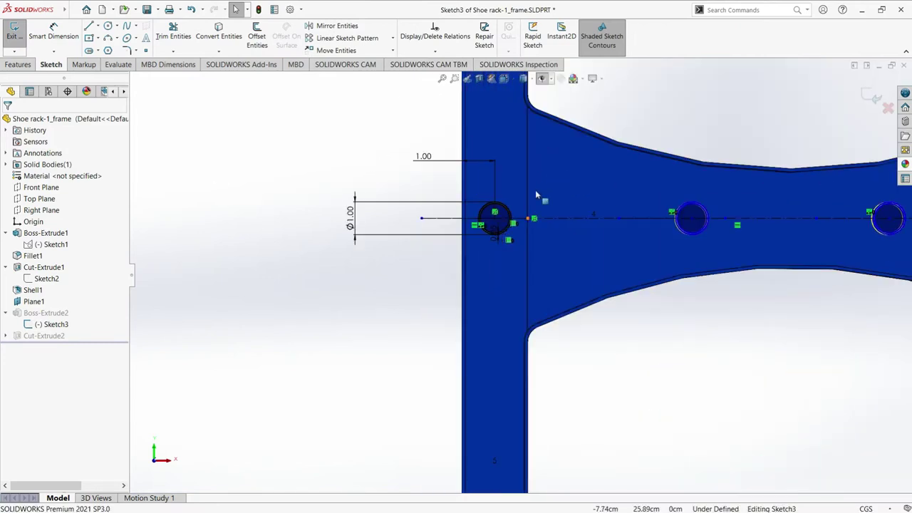
scroll(535, 191, "down", 2)
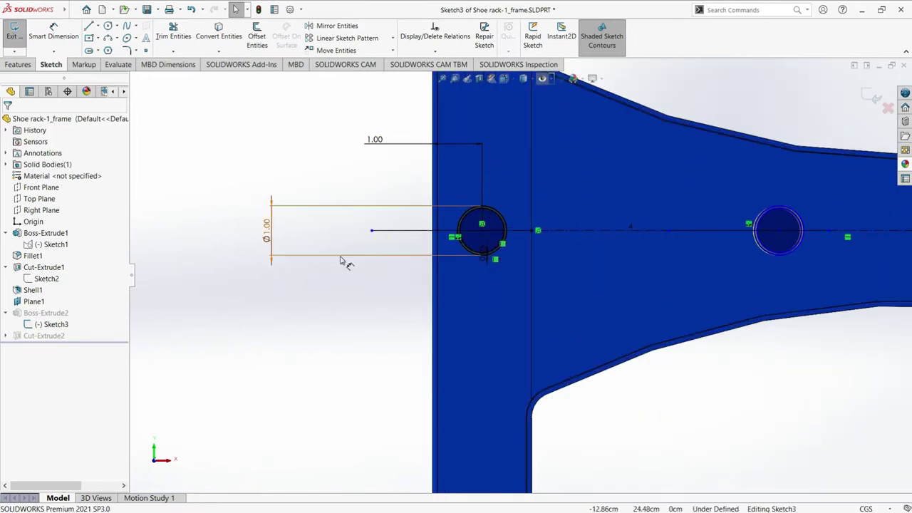
scroll(511, 178, "down", 1)
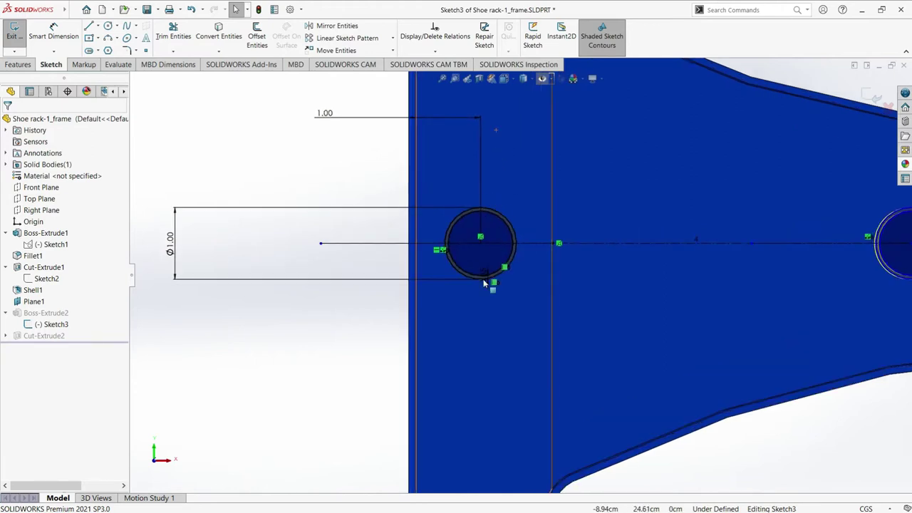
scroll(499, 270, "down", 2)
double_click(496, 267)
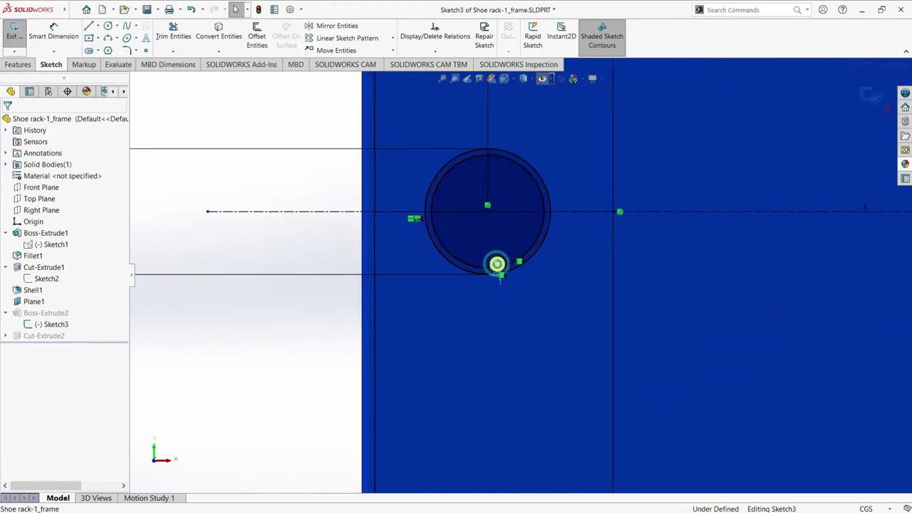
type("=0.05cm")
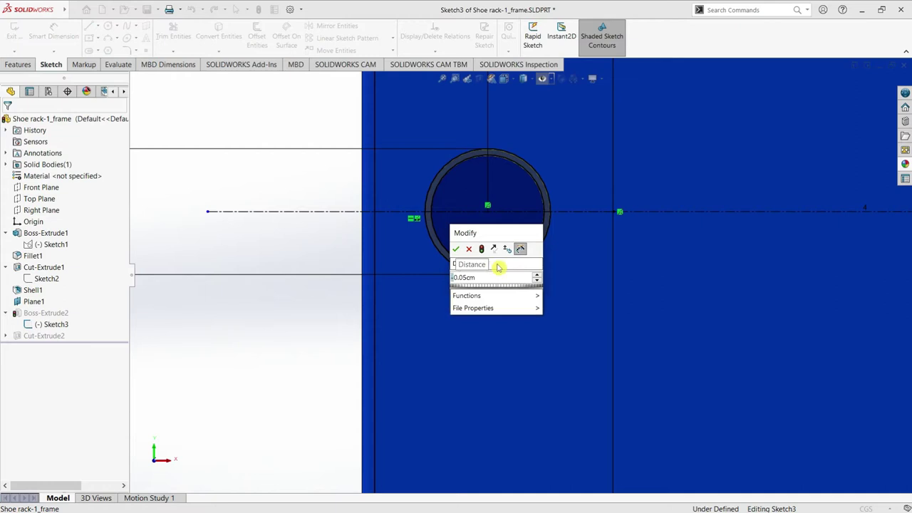
left_click(456, 250)
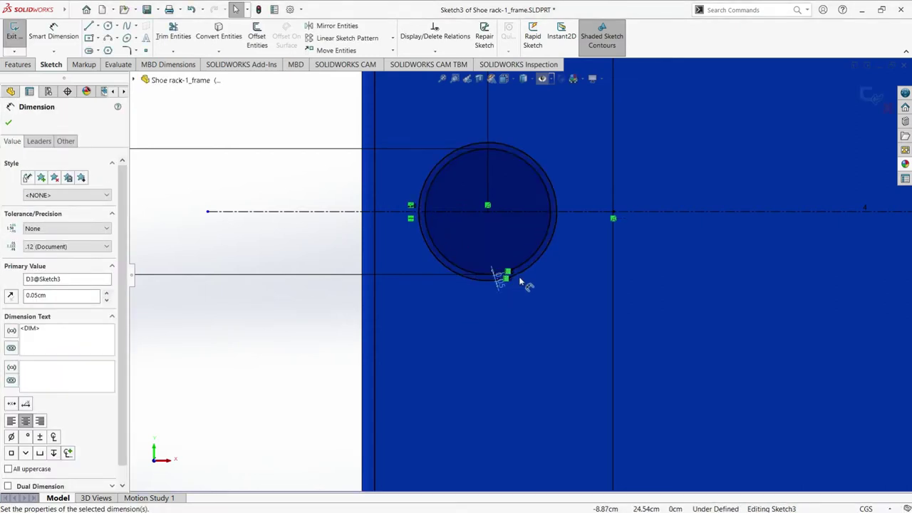
Exit Sketch3 and rebuild the frame part
scroll(690, 270, "up", 3)
scroll(689, 269, "up", 2)
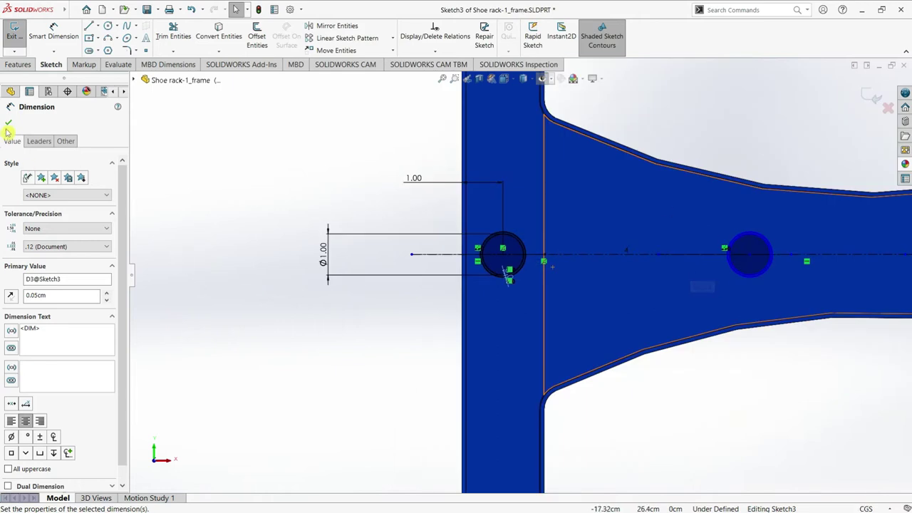
key("Escape")
scroll(510, 274, "up", 2)
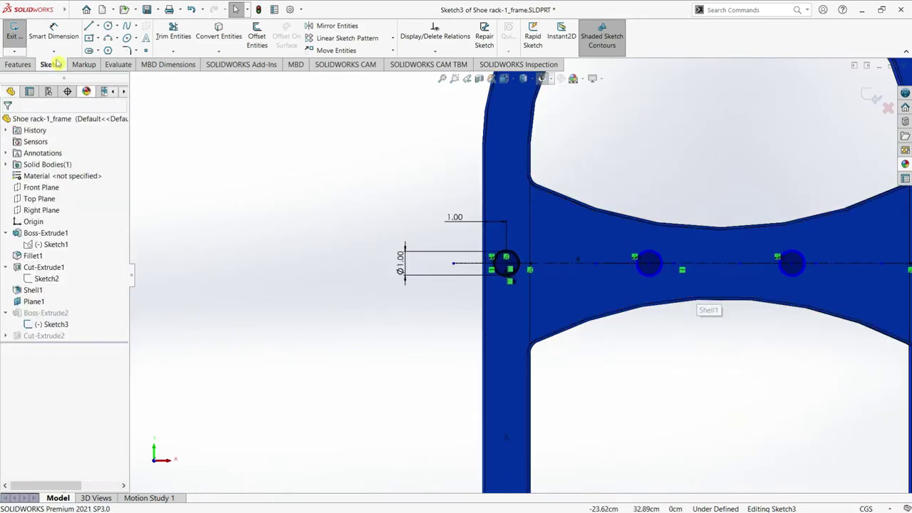
left_click(13, 34)
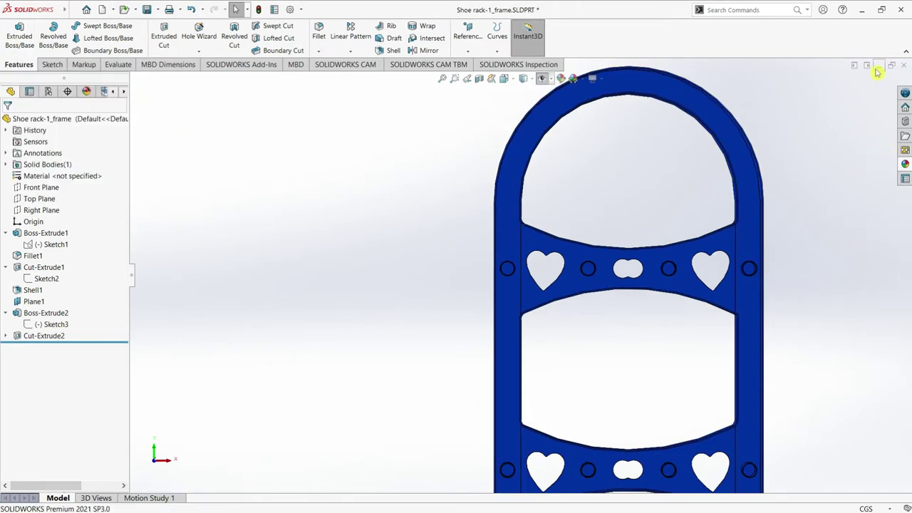
Close the frame part, accept rebuilding Assem1, and maximize the assembly window
left_click(877, 70)
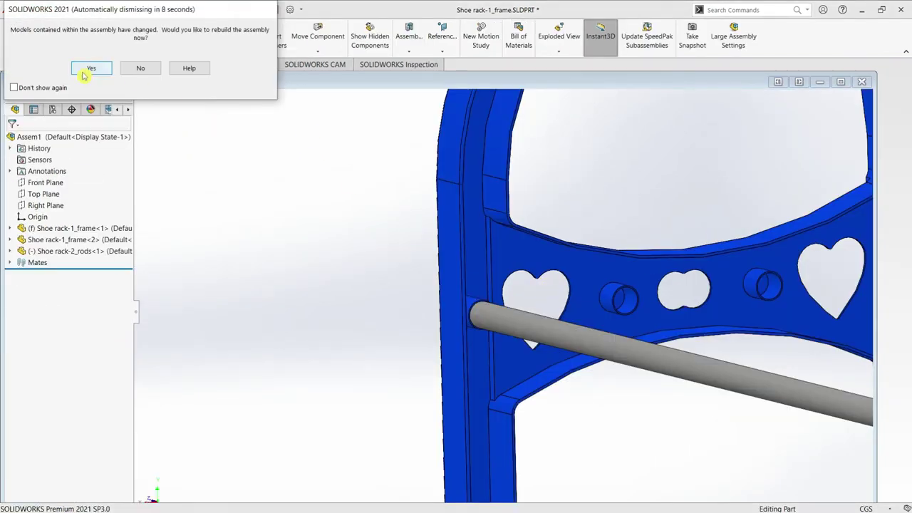
left_click(90, 70)
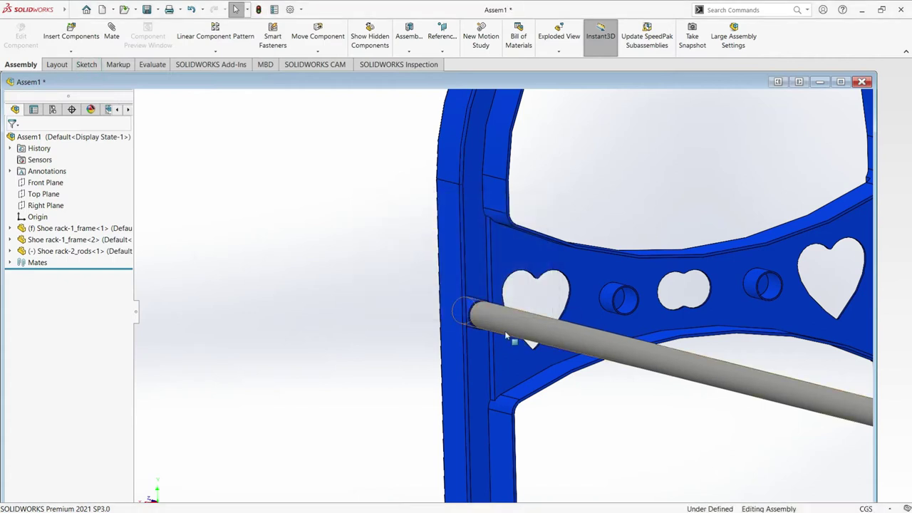
scroll(499, 321, "down", 3)
scroll(399, 300, "down", 2)
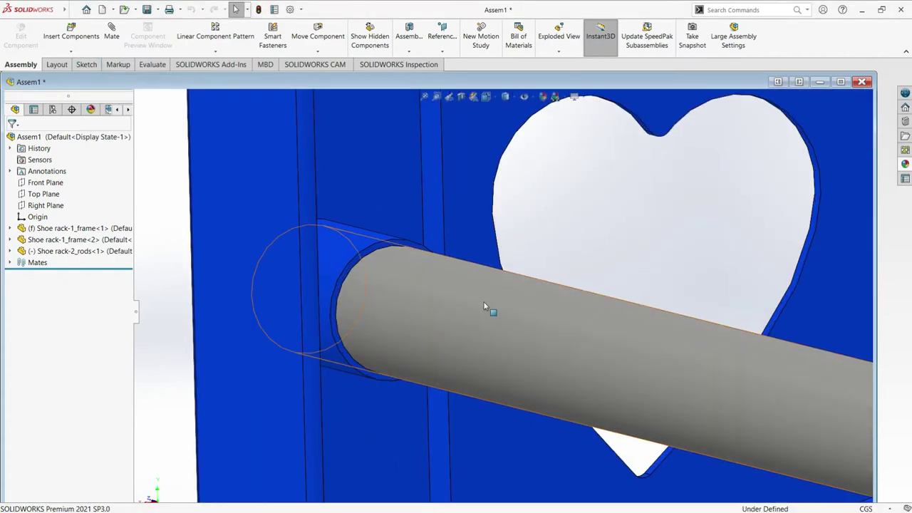
scroll(485, 305, "up", 3)
scroll(581, 349, "up", 1)
scroll(581, 349, "up", 1)
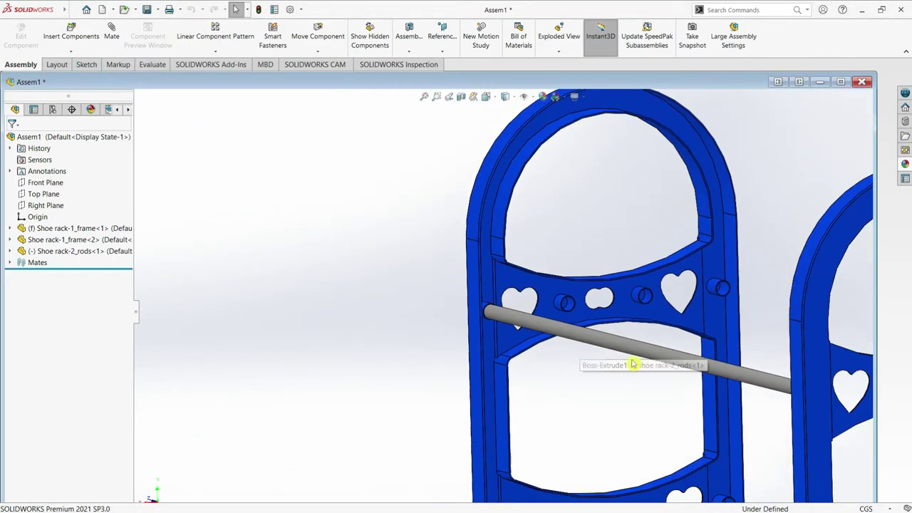
scroll(581, 350, "up", 1)
left_click(843, 83)
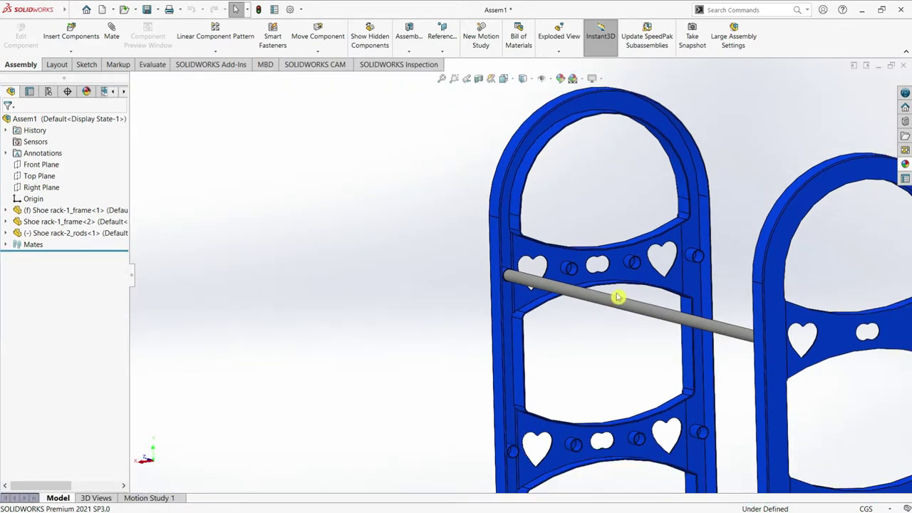
scroll(615, 298, "down", 1)
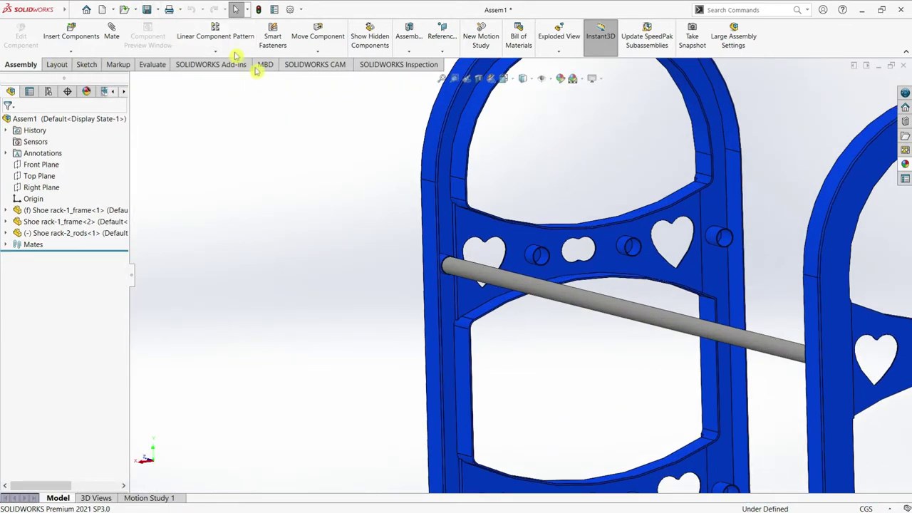
Start a Linear Component Pattern with the Shoe rack-2_rods rod as the component
left_click(212, 39)
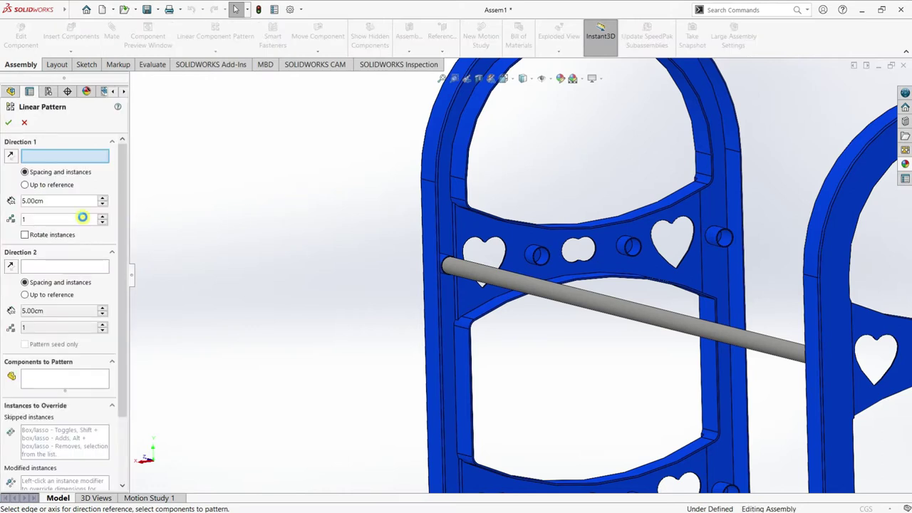
left_click(63, 381)
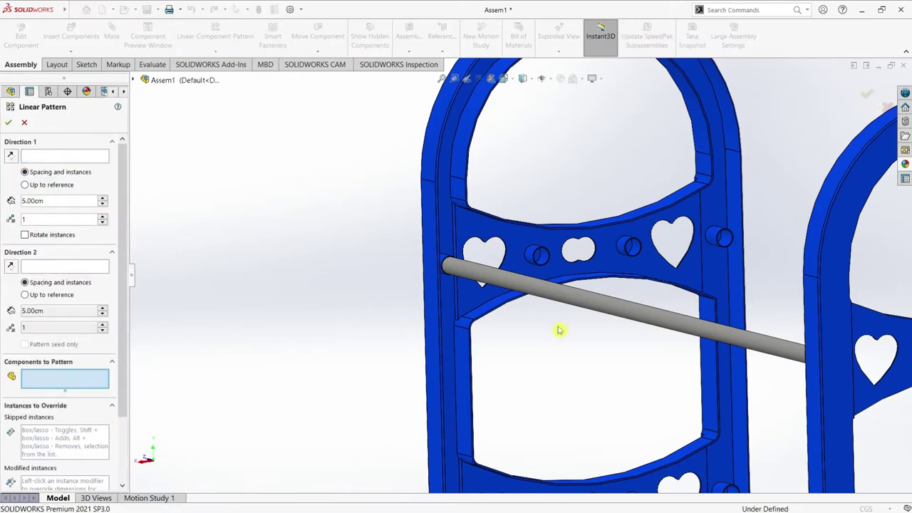
left_click(525, 287)
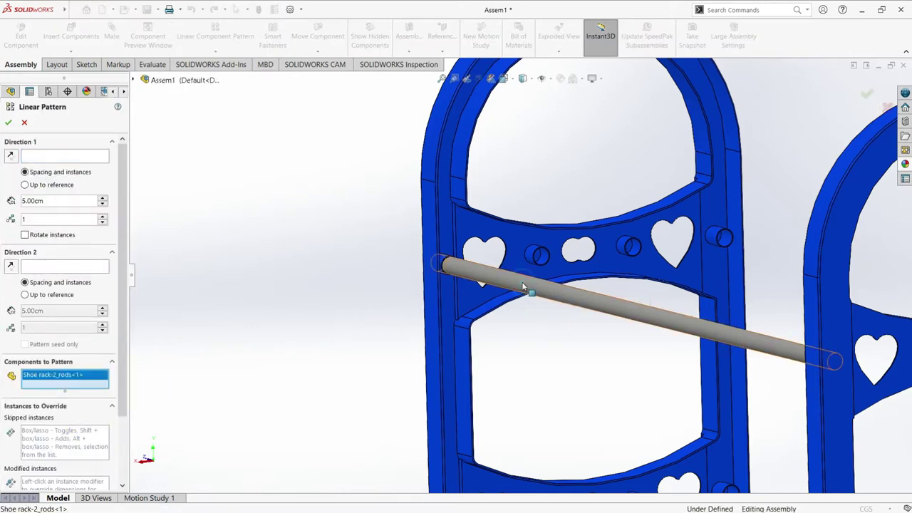
Pick the vertical frame edge as the pattern's Direction 2
left_click(40, 160)
scroll(574, 377, "up", 5)
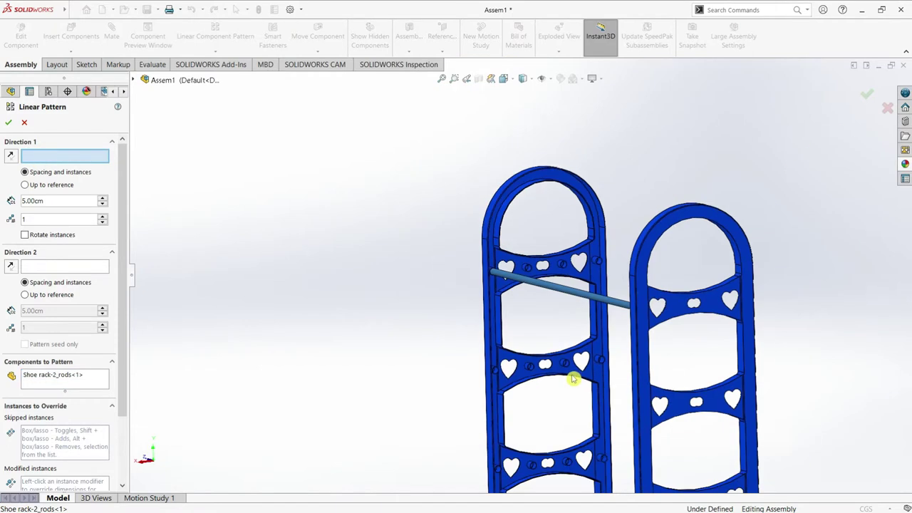
scroll(555, 316, "down", 4)
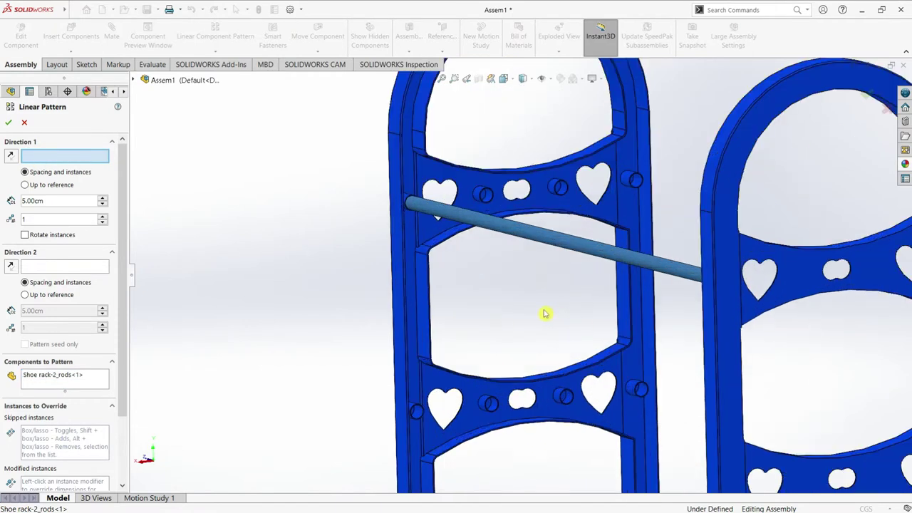
left_click(52, 265)
scroll(508, 264, "down", 3)
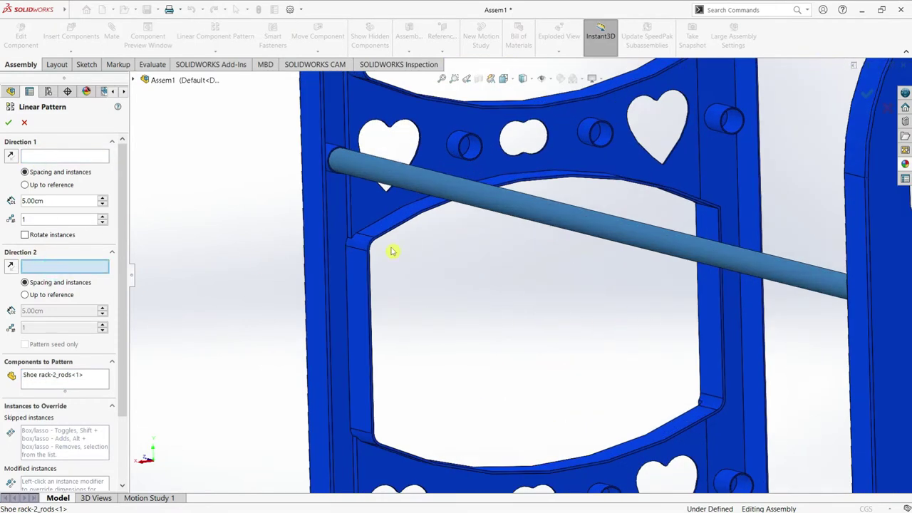
left_click(367, 285)
scroll(460, 300, "up", 2)
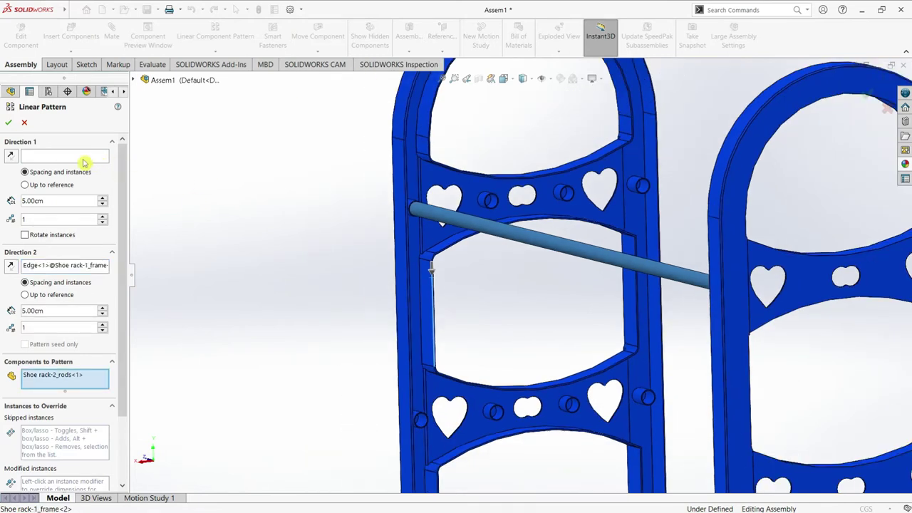
Pick the frame's bottom edge as the pattern's Direction 1
left_click(82, 158)
scroll(417, 316, "up", 3)
scroll(509, 428, "up", 2)
scroll(493, 323, "down", 2)
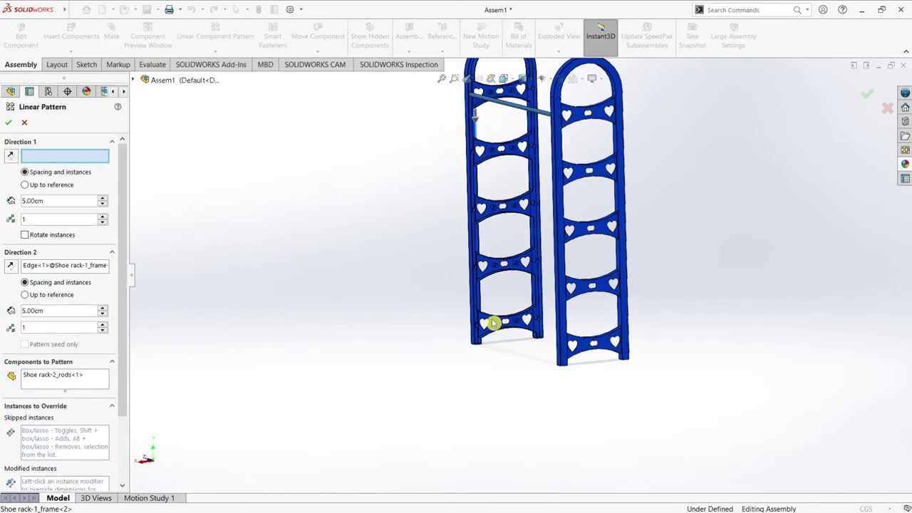
scroll(493, 323, "down", 3)
scroll(499, 330, "down", 3)
left_click(406, 417)
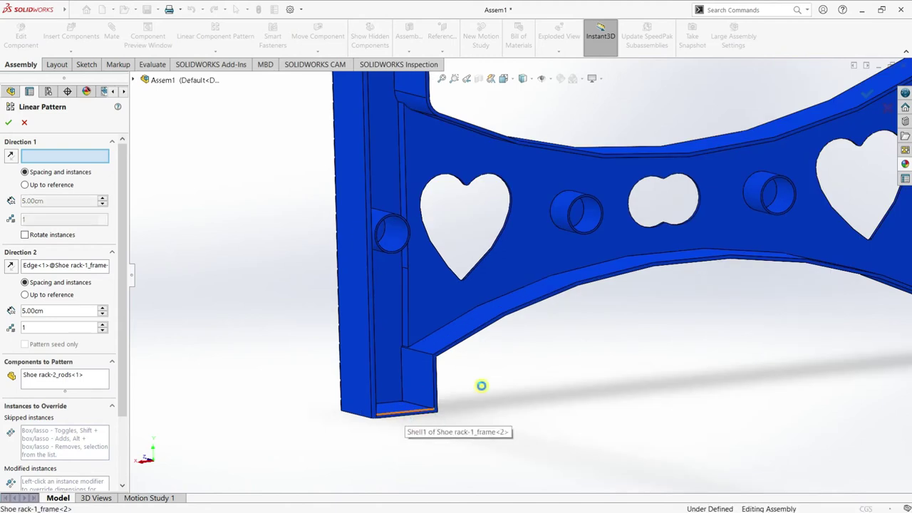
scroll(522, 273, "up", 5)
scroll(541, 192, "down", 2)
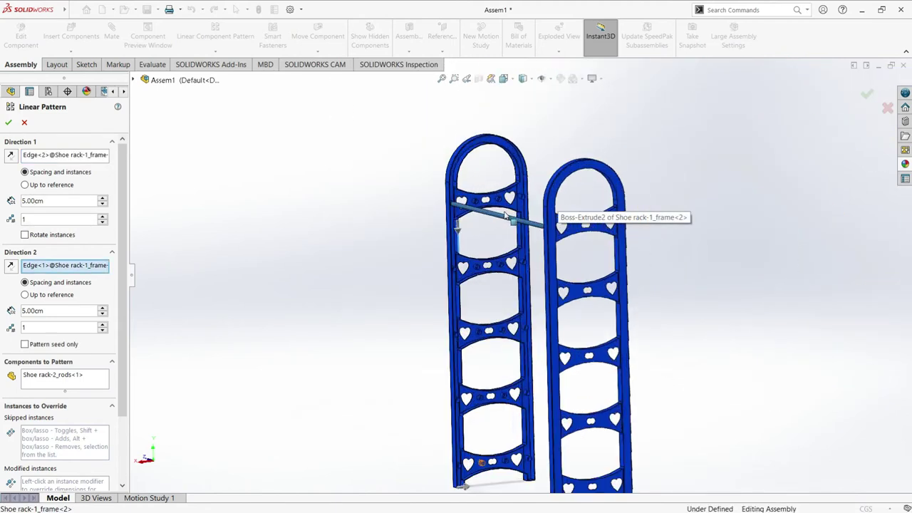
scroll(499, 201, "down", 2)
scroll(513, 252, "down", 2)
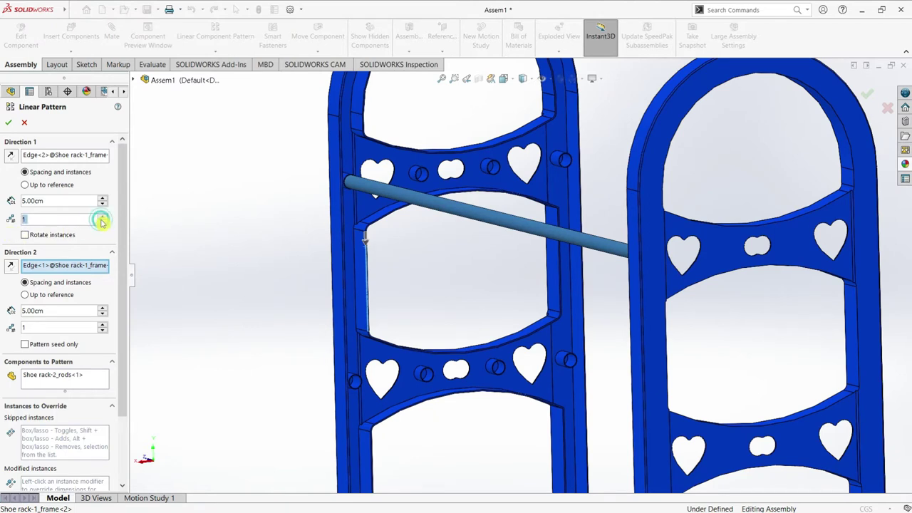
Set Direction 1 to 4 rods spaced 6 cm apart
left_click(103, 217)
left_click(103, 217)
left_click(102, 217)
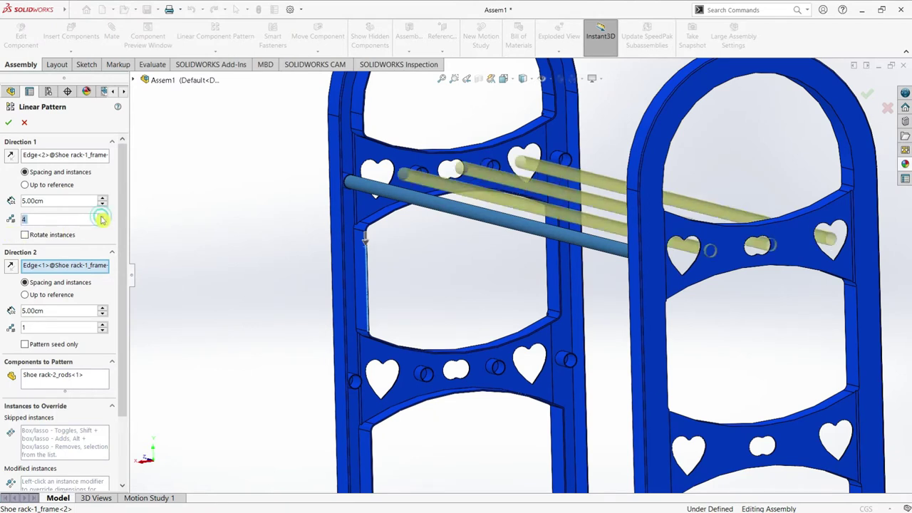
double_click(53, 202)
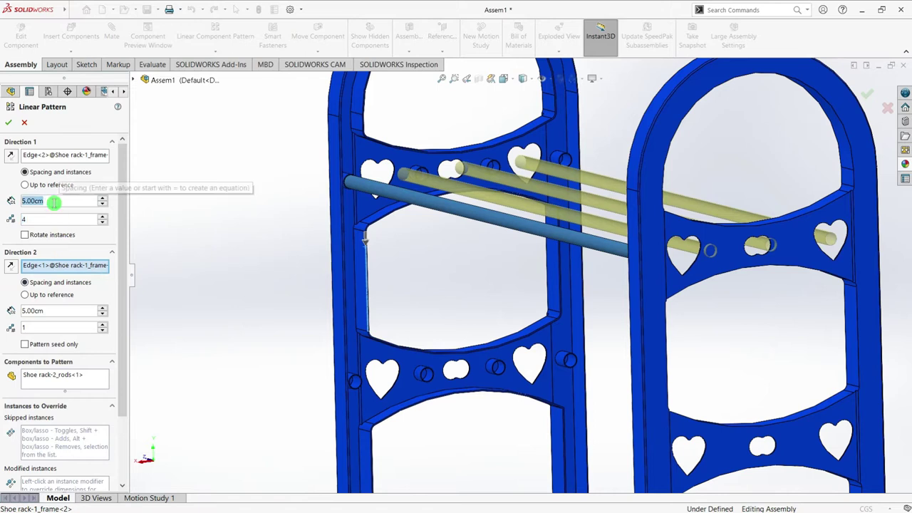
type("6")
key("Return")
scroll(470, 175, "down", 3)
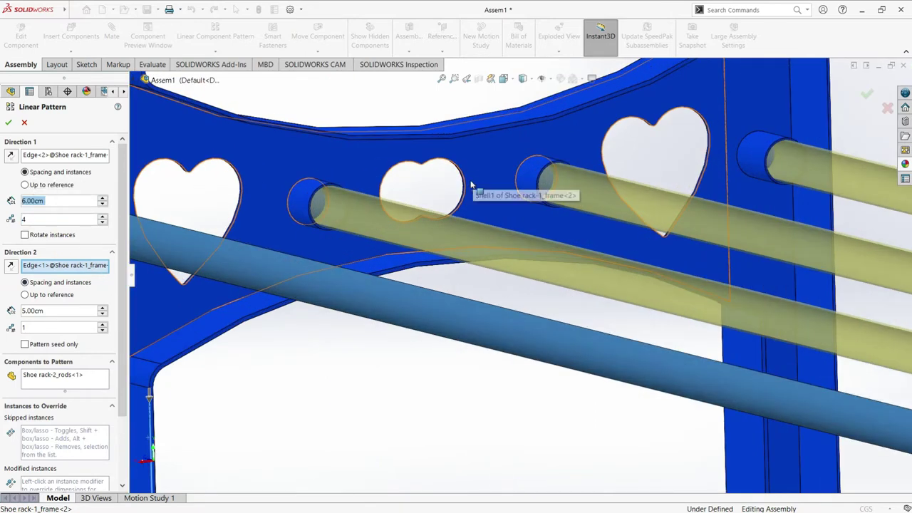
scroll(624, 389, "up", 5)
scroll(521, 277, "up", 2)
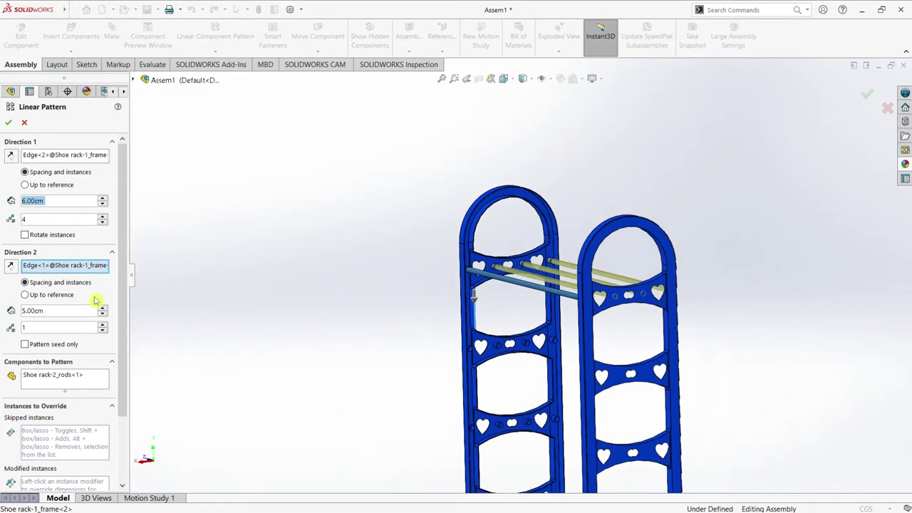
Set Direction 2 to 5 rows at 15 cm spacing and accept LocalLPattern1
left_click(102, 325)
left_click(103, 325)
left_click(102, 325)
left_click(103, 325)
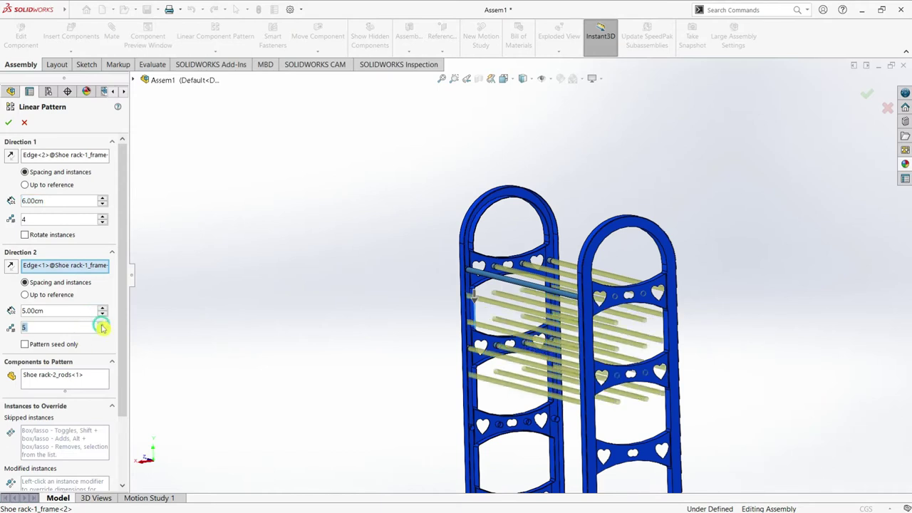
type("15")
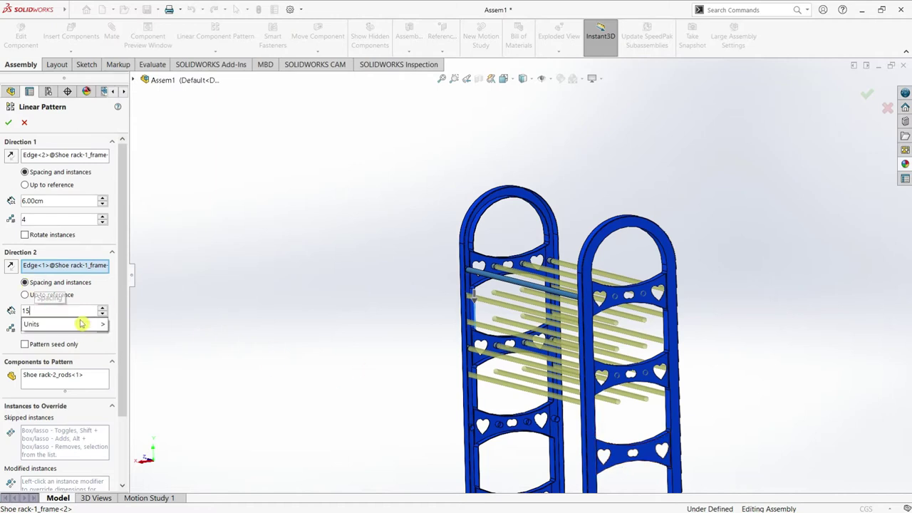
key("Return")
scroll(514, 364, "down", 3)
scroll(497, 332, "down", 3)
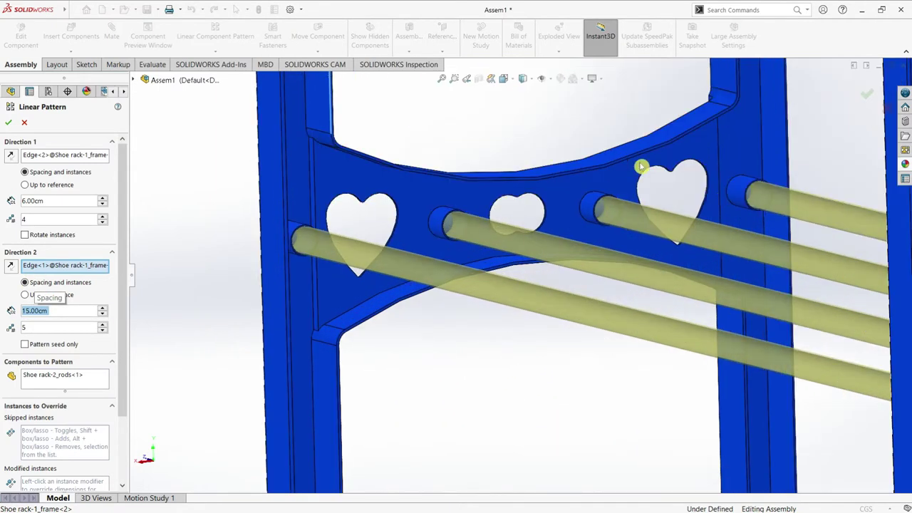
scroll(612, 300, "up", 2)
scroll(566, 397, "up", 2)
scroll(473, 311, "up", 2)
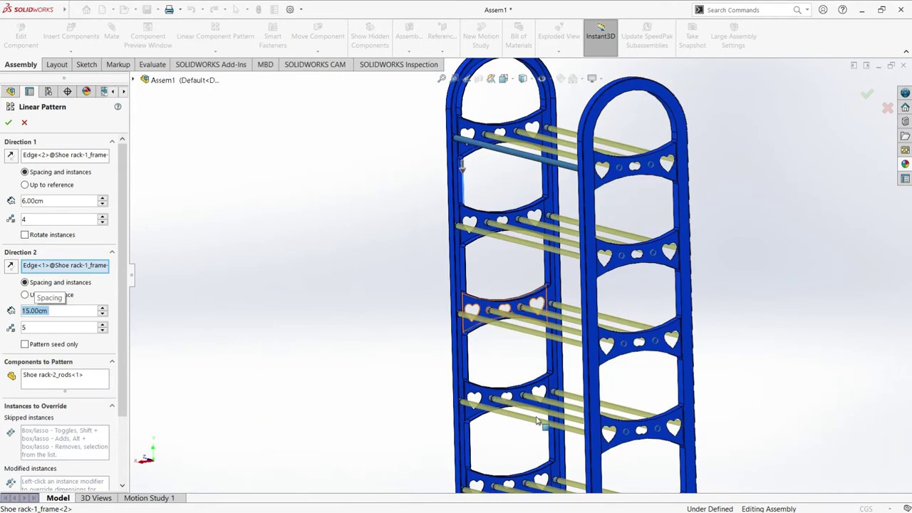
scroll(525, 429, "up", 1)
scroll(525, 240, "down", 2)
scroll(467, 171, "down", 3)
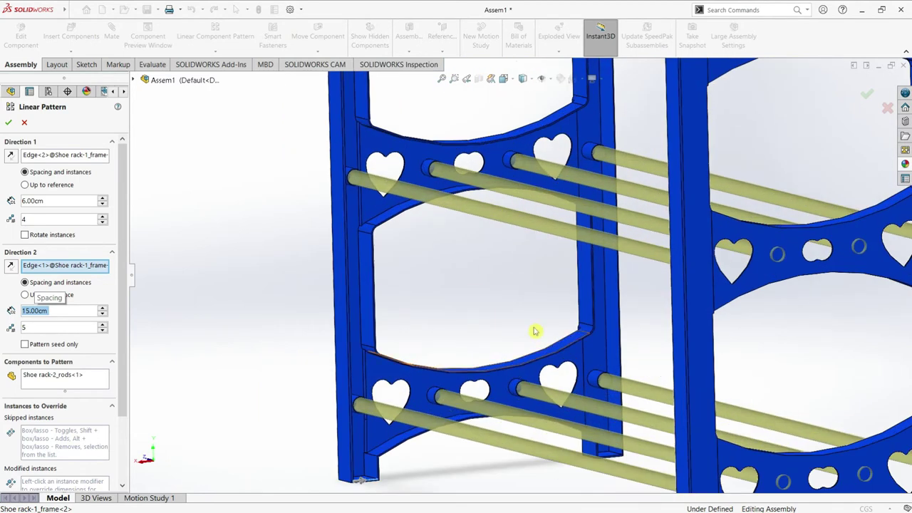
scroll(535, 331, "up", 3)
scroll(499, 307, "up", 2)
scroll(499, 228, "down", 2)
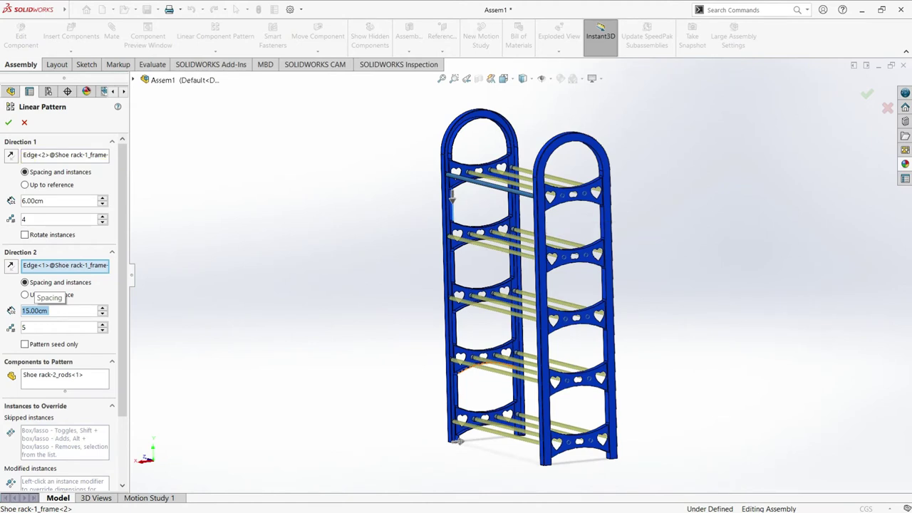
key("Return")
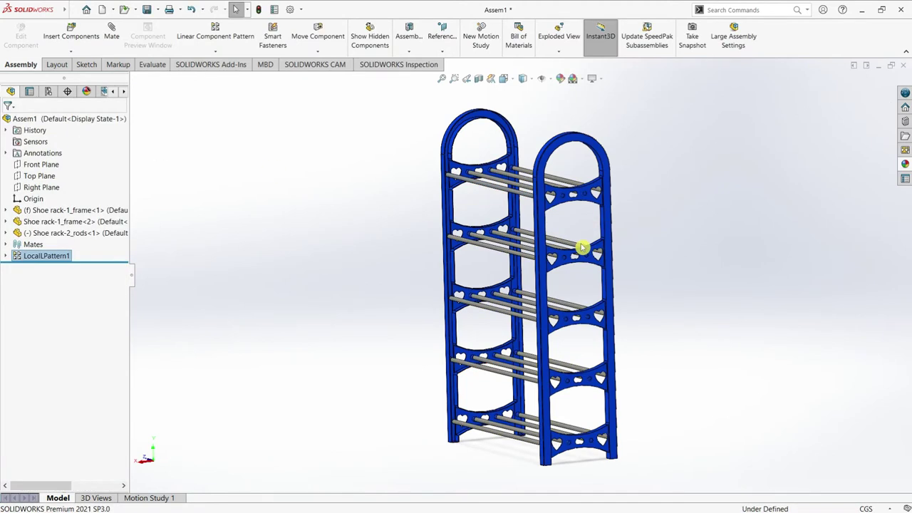
Orbit the rack and cycle through front, right, top and isometric standard views
scroll(566, 197, "down", 2)
scroll(566, 197, "up", 2)
middle_click_drag(566, 197, 452, 269)
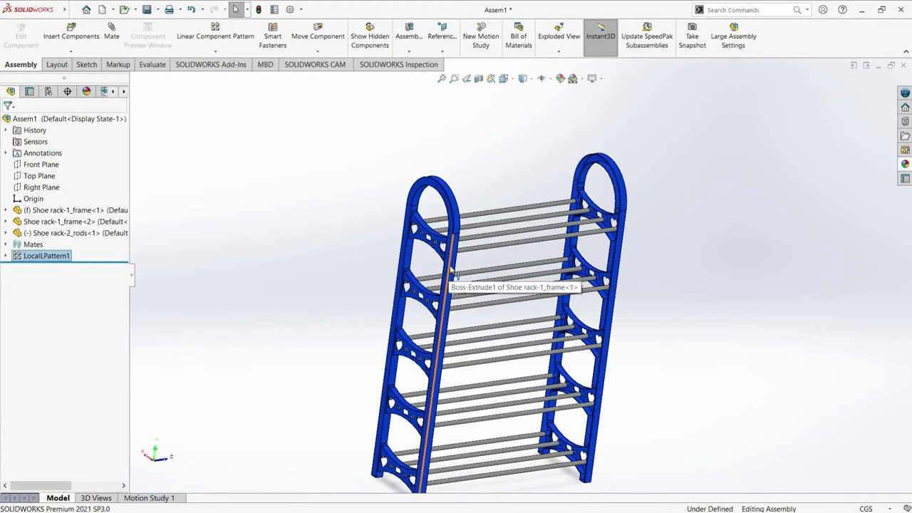
key("ctrl+1")
key("ctrl+4")
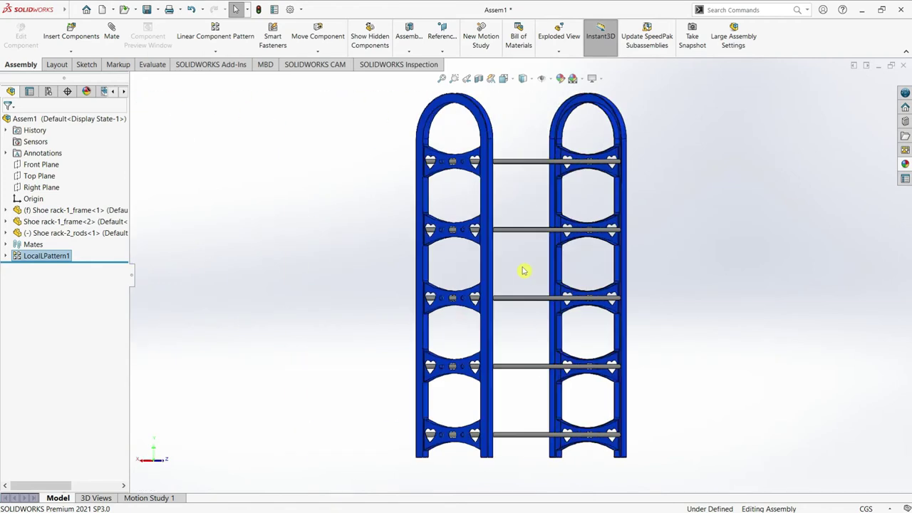
key("ctrl+5")
key("ctrl+7")
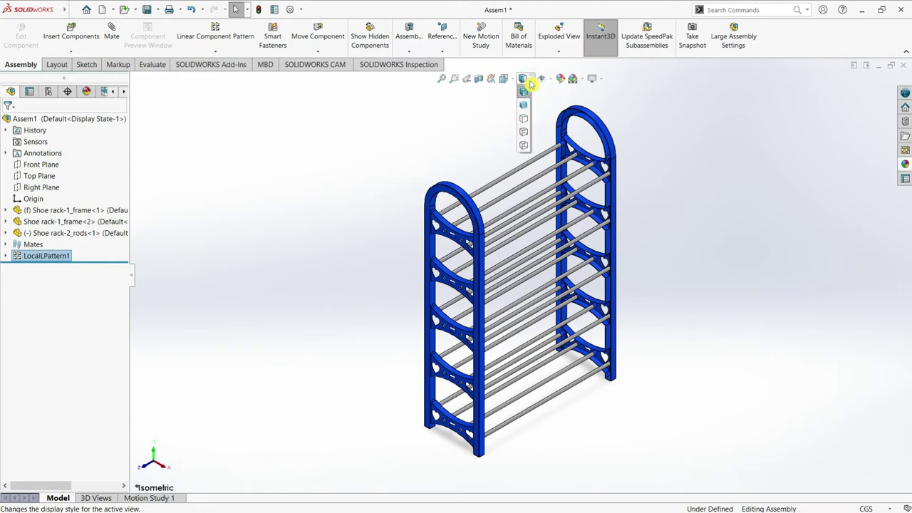
key("ctrl+space")
left_click(528, 107)
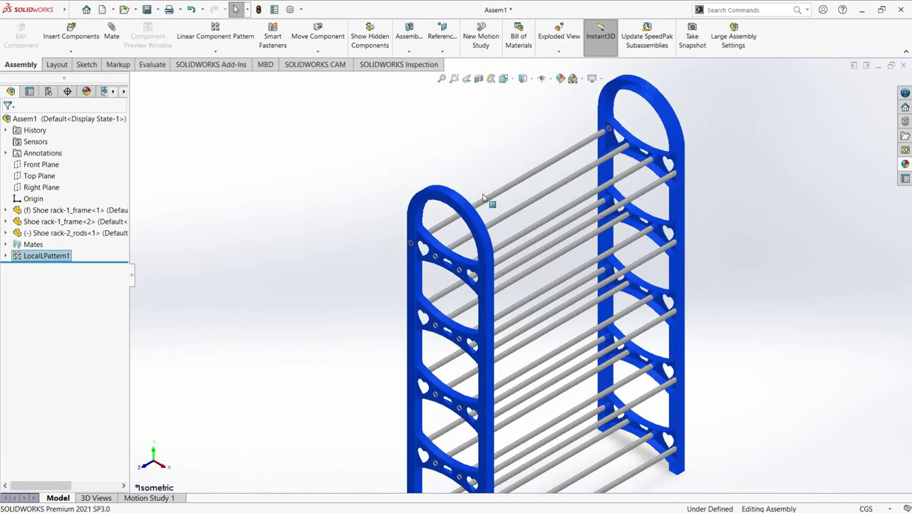
Try hidden-line and other display styles, then return to shaded with edges
left_click(540, 79)
left_click(526, 121)
key("f")
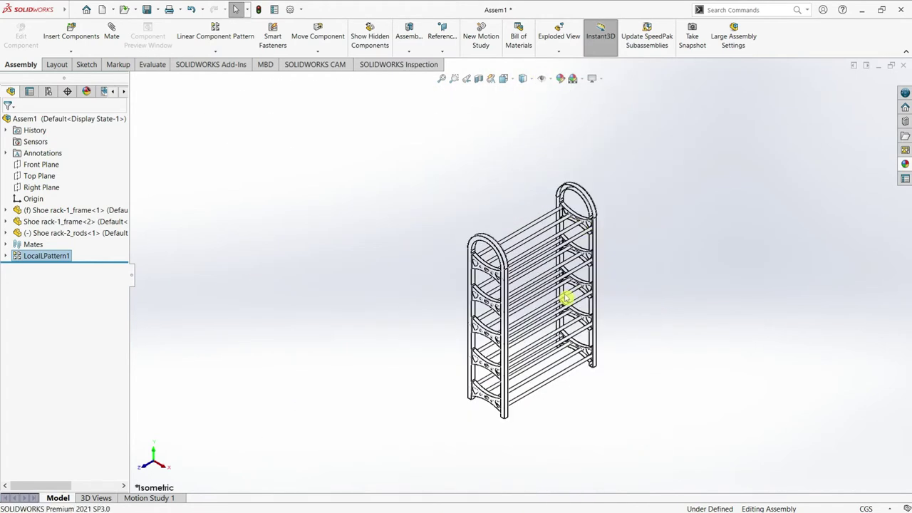
left_click(536, 86)
left_click(524, 78)
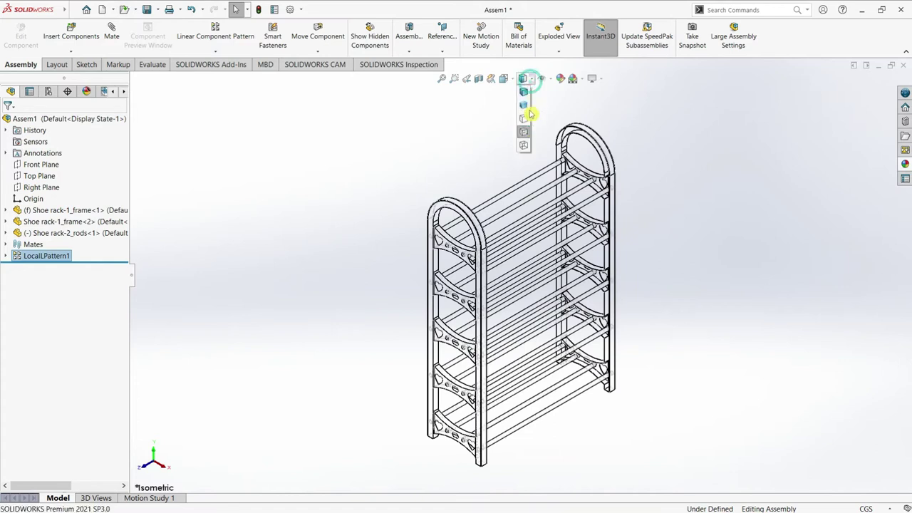
left_click(526, 146)
left_click(524, 79)
left_click(527, 91)
Turn on perspective, and try the cartoon look before switching it off
left_click(596, 80)
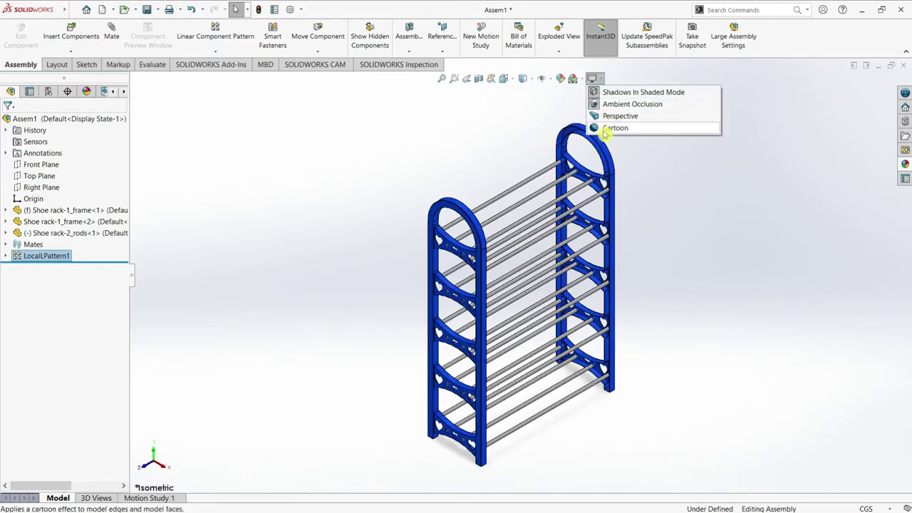
left_click(603, 114)
left_click(596, 80)
left_click(608, 126)
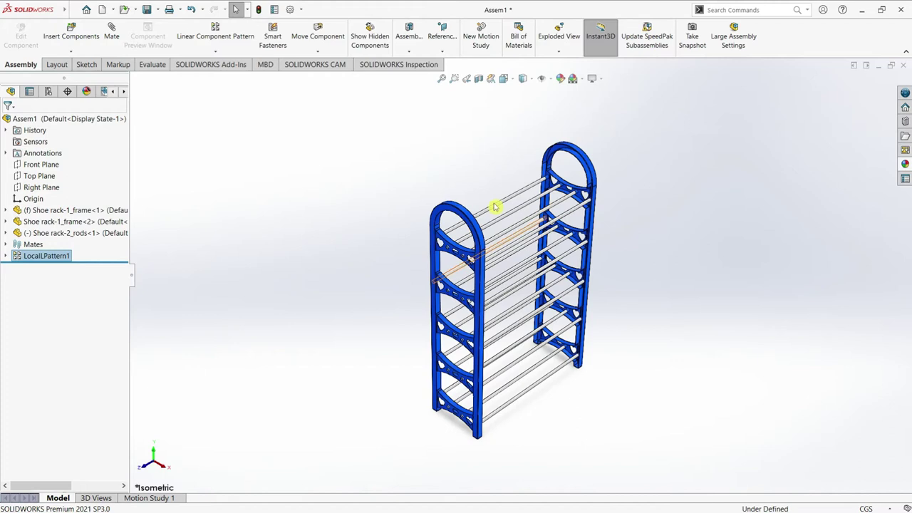
scroll(528, 224, "down", 3)
left_click(596, 79)
left_click(610, 122)
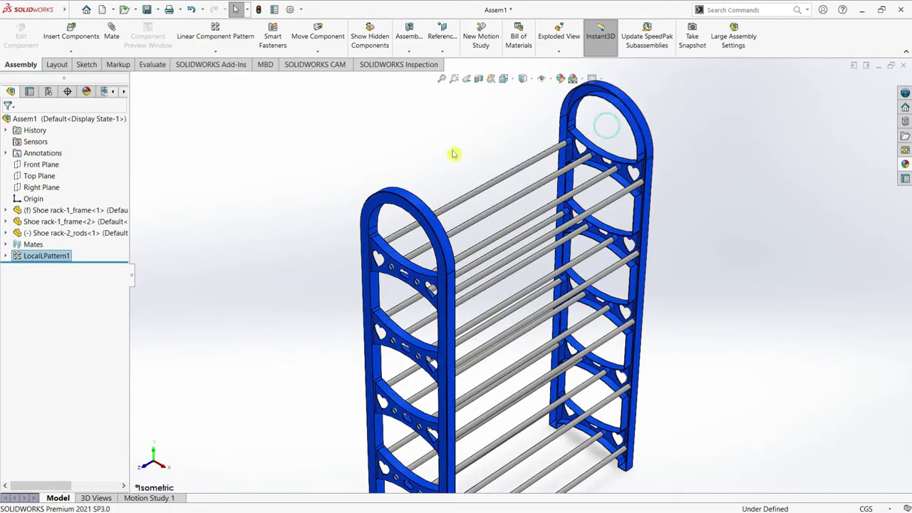
scroll(568, 271, "up", 3)
scroll(481, 196, "down", 3)
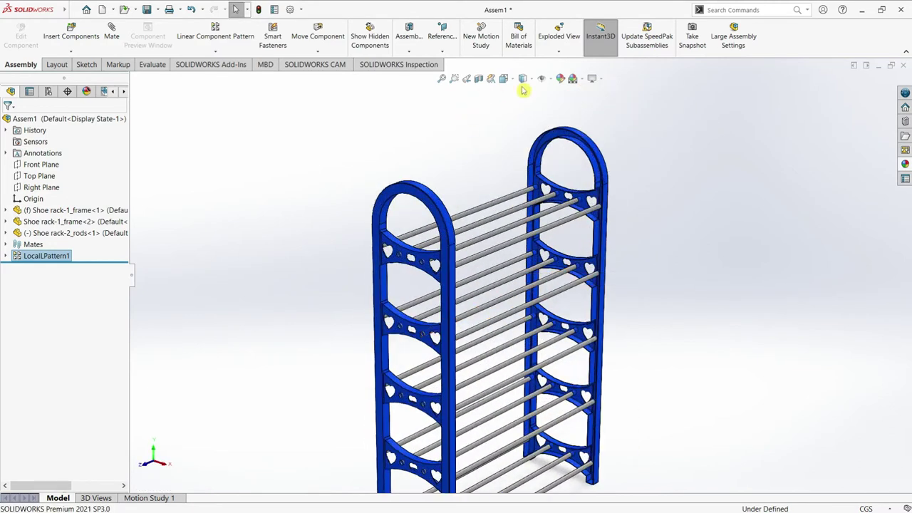
Try standard and isometric orientations, then orbit and zoom to an upright three-quarter view
left_click(511, 79)
left_click(418, 345)
left_click(510, 79)
left_click(405, 425)
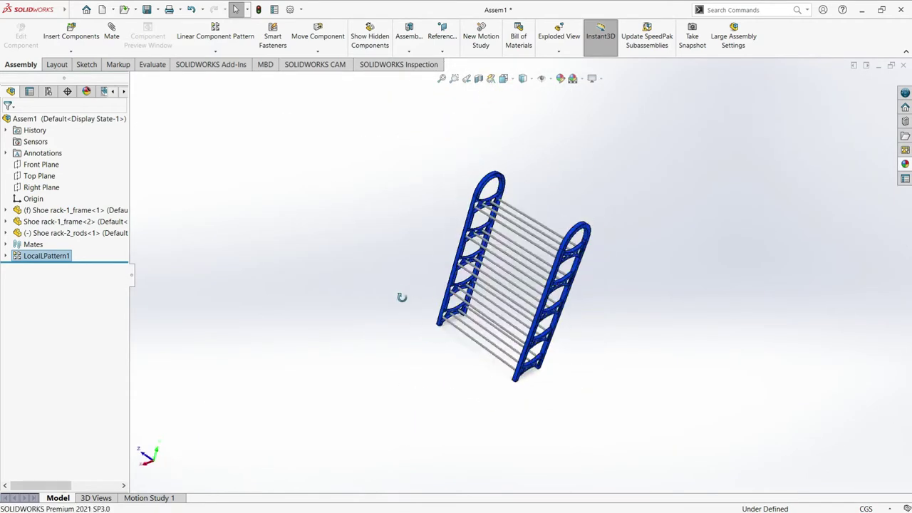
scroll(542, 253, "up", 3)
middle_click_drag(566, 281, 505, 292)
scroll(505, 292, "down", 1)
scroll(509, 296, "down", 1)
scroll(521, 320, "down", 2)
scroll(524, 309, "down", 1)
Save all documents with the assembly named 'Shoe rack', then orbit to the front
left_click(85, 9)
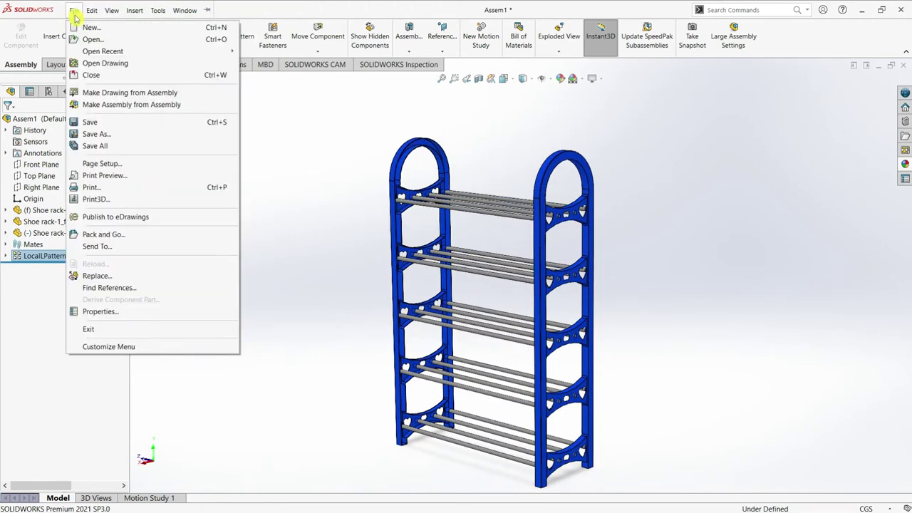
left_click(84, 121)
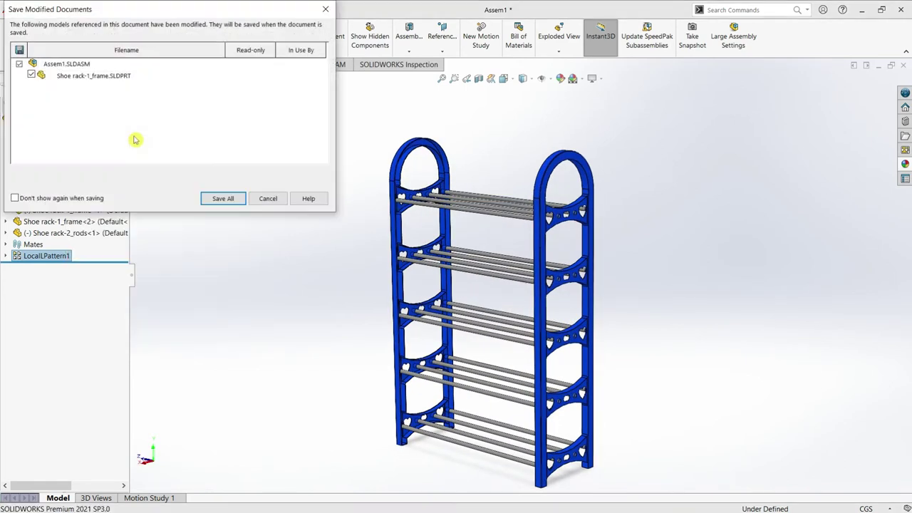
left_click(219, 200)
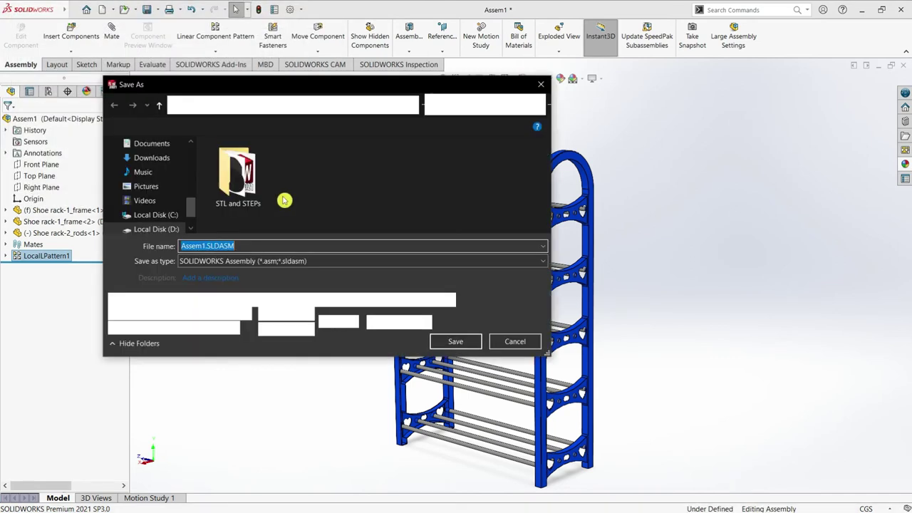
type("Shore")
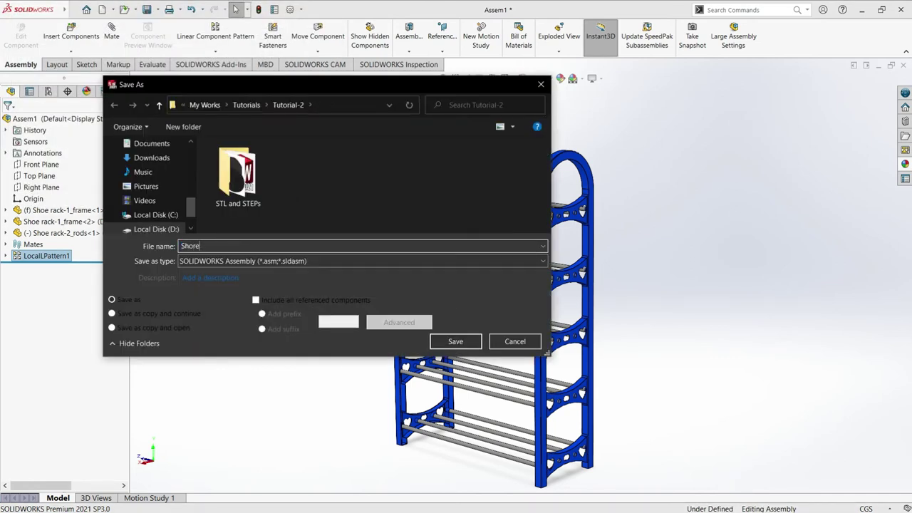
key("BackSpace")
key("BackSpace")
type("e")
left_click(464, 345)
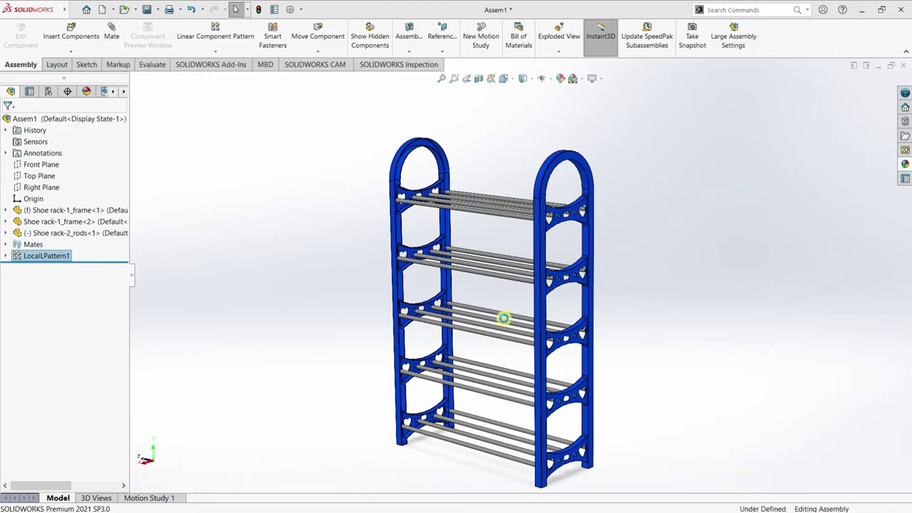
mouse_move(515, 225)
middle_mouse_down()
mouse_move(520, 303)
mouse_move(578, 284)
middle_mouse_up()
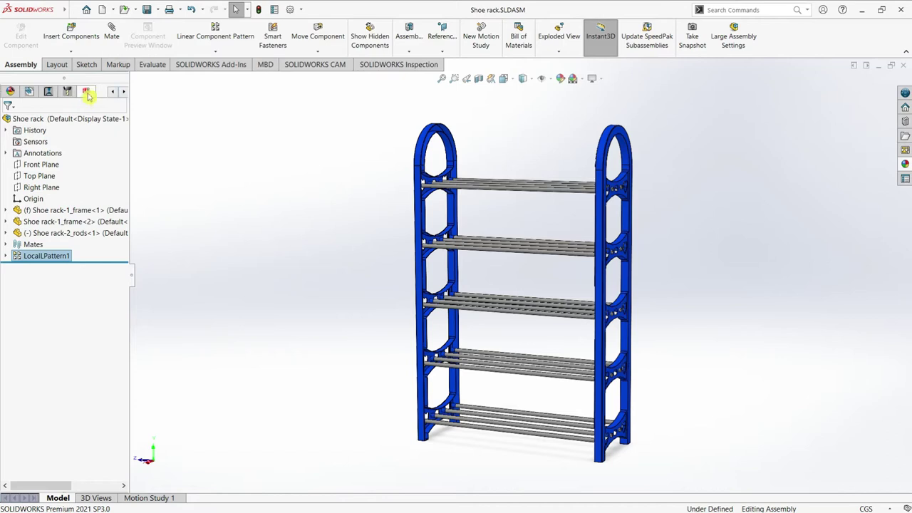
left_click(11, 93)
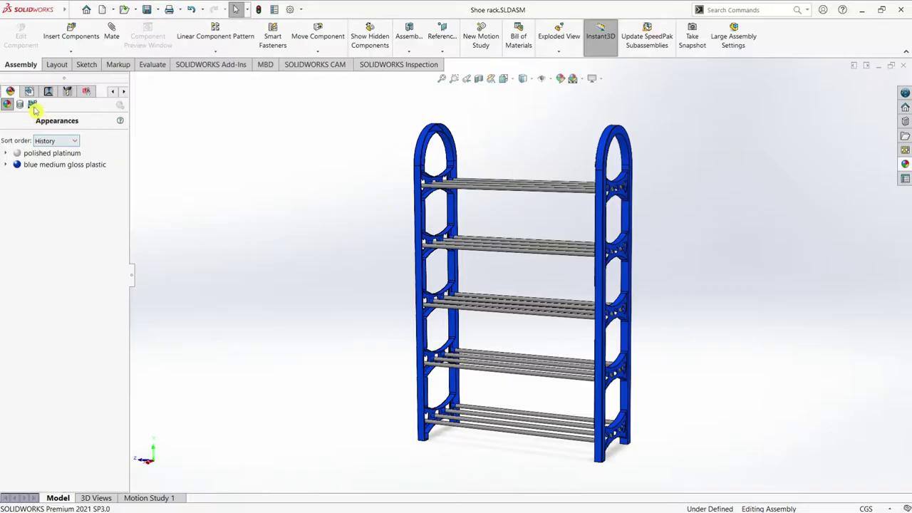
Add a new camera under the Camera folder and orbit the rack to frame it
left_click(29, 91)
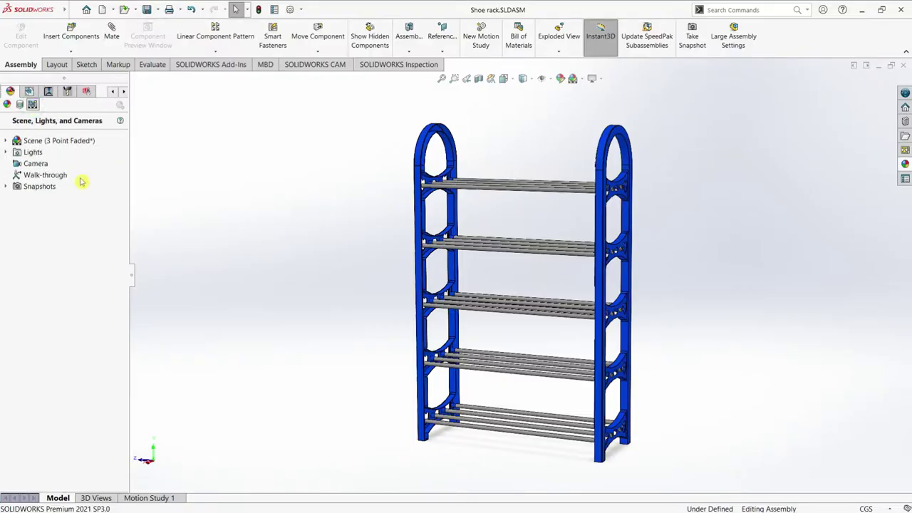
right_click(33, 164)
left_click(68, 168)
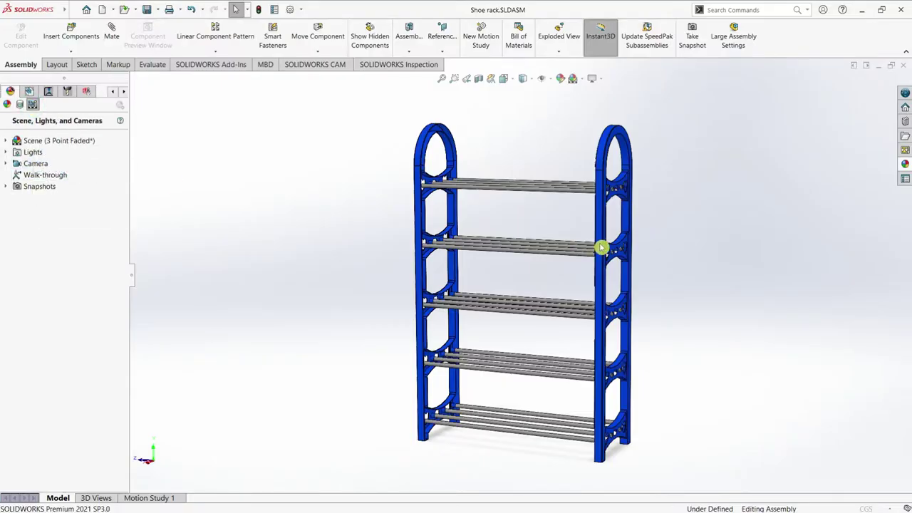
middle_click_drag(829, 312, 819, 323)
scroll(819, 321, "down", 1)
scroll(824, 324, "down", 1)
scroll(821, 317, "down", 2)
scroll(784, 271, "up", 1)
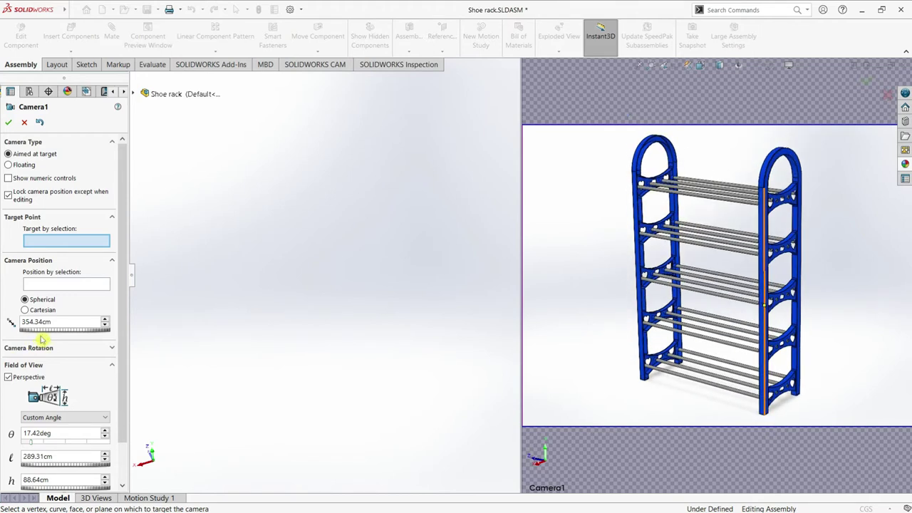
Set Camera1 to 361.34cm distance and 16:9 aspect ratio, confirm, and expand the Camera folder
mouse_move(22, 328)
left_mouse_down()
mouse_move(59, 351)
mouse_move(466, 333)
left_mouse_up()
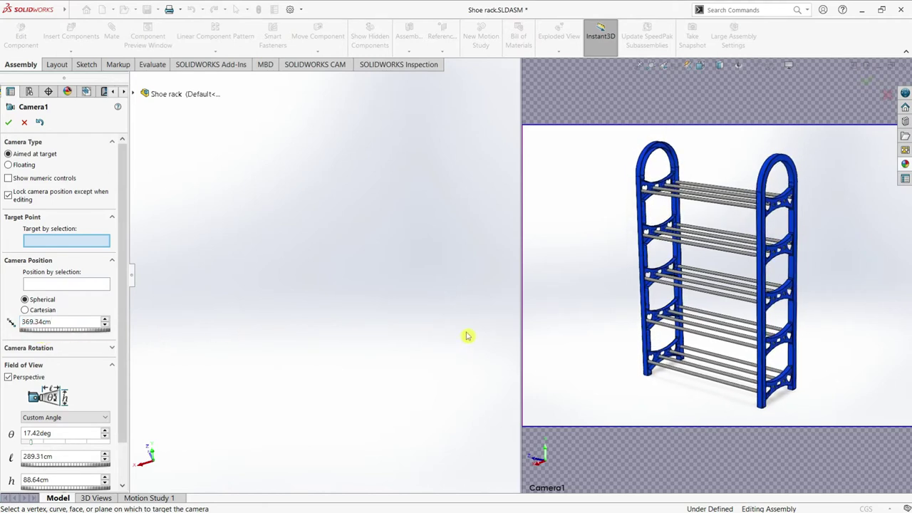
left_click_drag(466, 333, 218, 128)
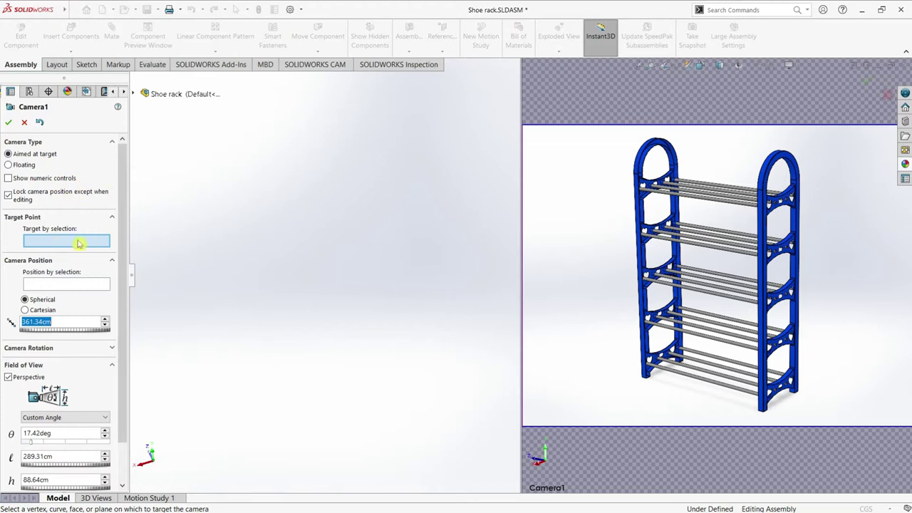
left_click_drag(126, 238, 126, 292)
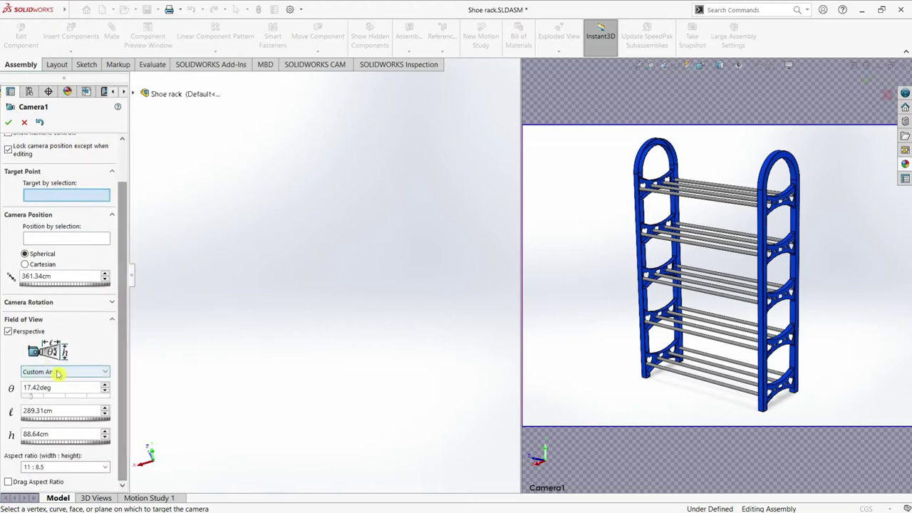
left_click(104, 467)
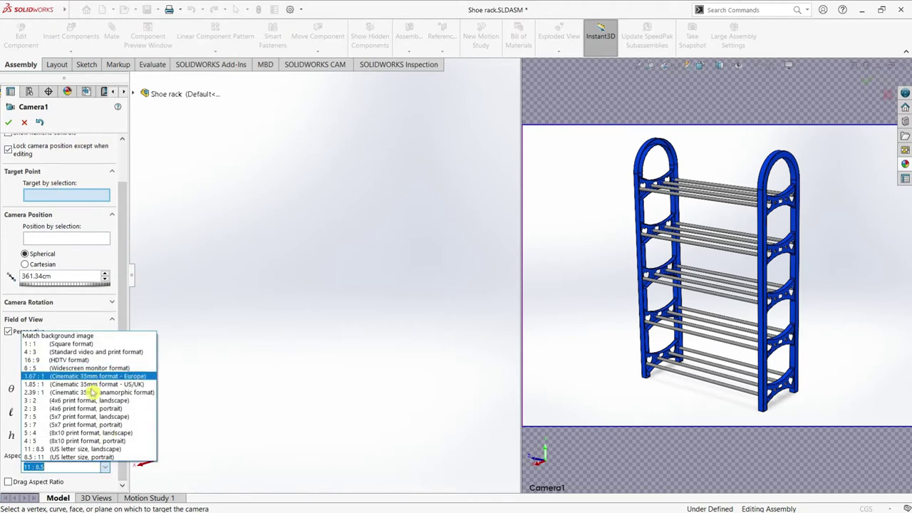
left_click(92, 362)
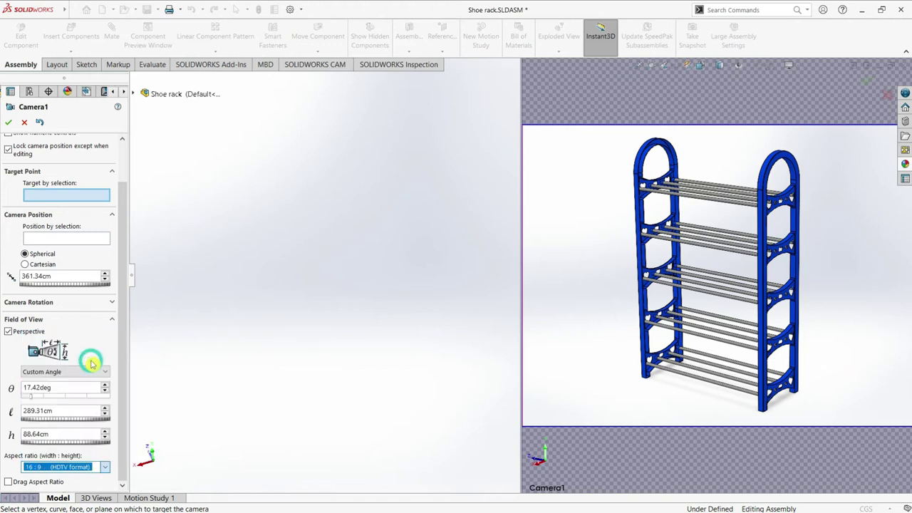
mouse_move(122, 333)
left_mouse_down()
mouse_move(122, 275)
mouse_move(116, 344)
left_mouse_up()
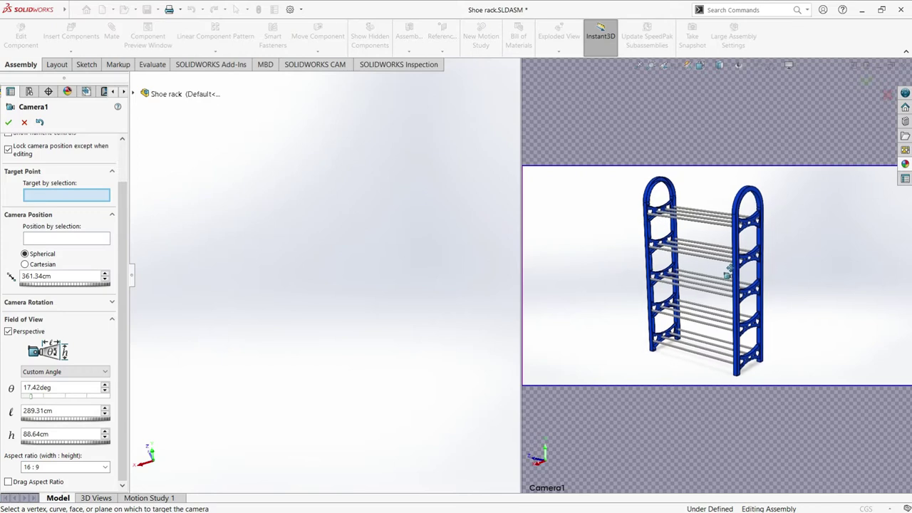
scroll(121, 200, "up", 2)
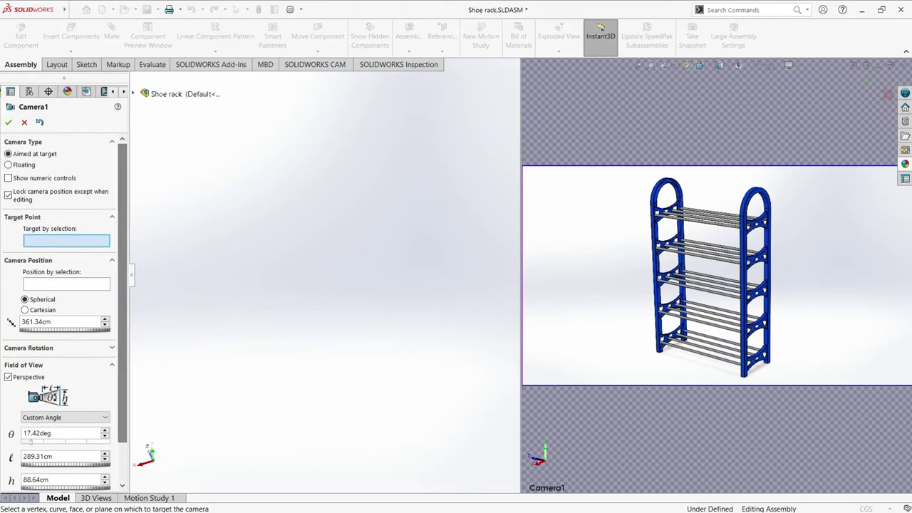
key("Return")
double_click(50, 164)
right_click(47, 173)
Add Camera2 framing the rack edge-on from the side at 354.34cm with 16:9 aspect
left_click(61, 175)
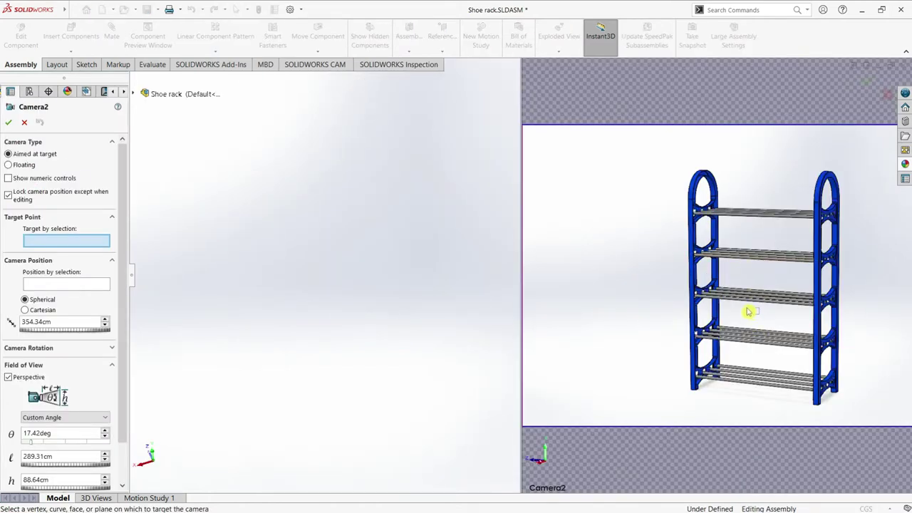
middle_click_drag(748, 311, 879, 288)
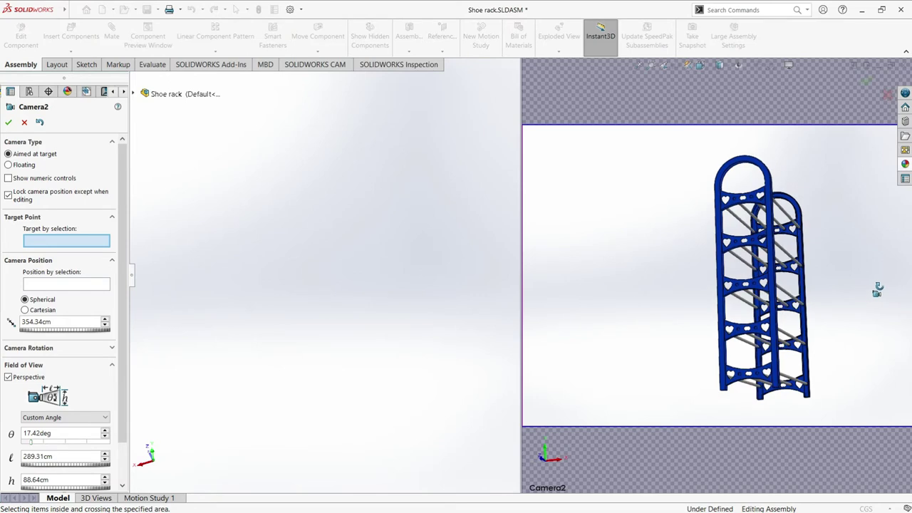
scroll(838, 256, "down", 2)
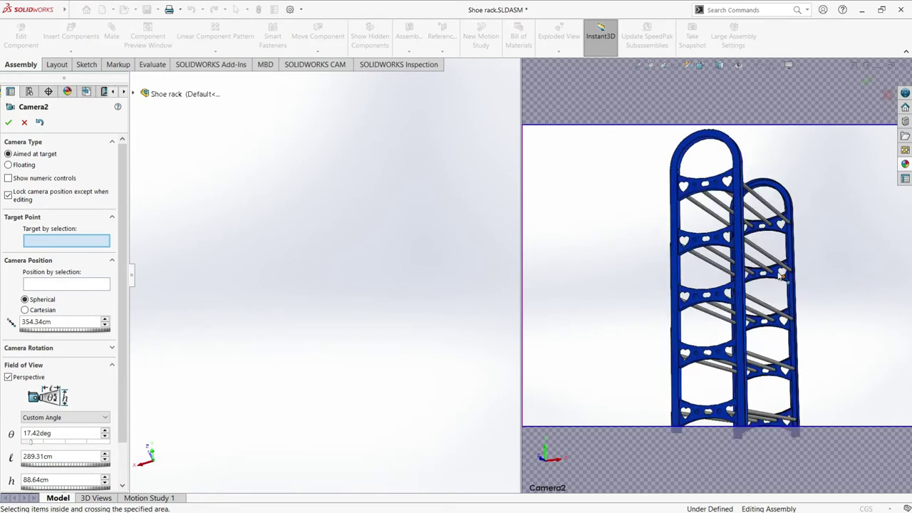
middle_click_drag(782, 283, 783, 248)
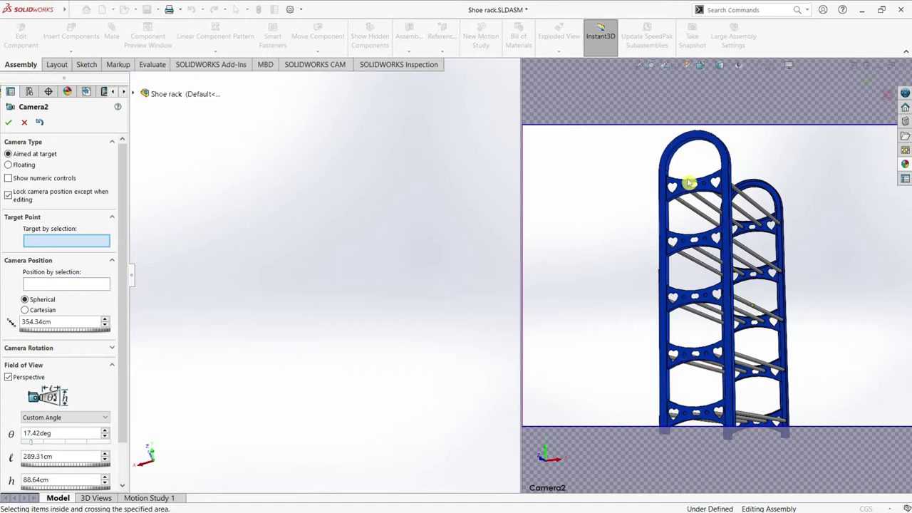
scroll(116, 288, "down", 2)
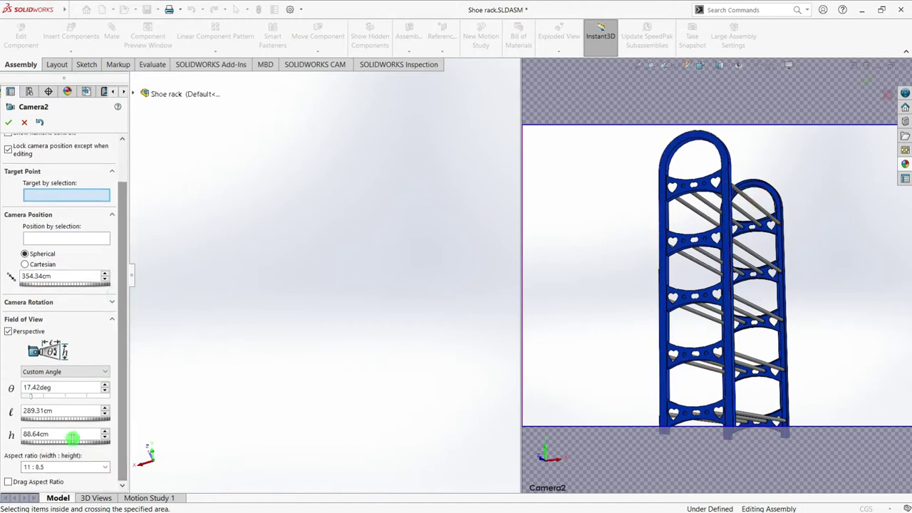
left_click(105, 467)
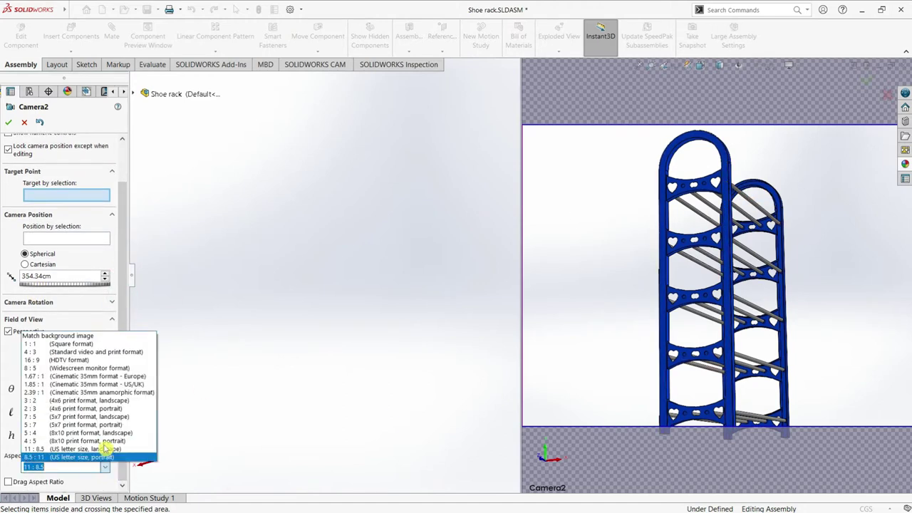
left_click(65, 363)
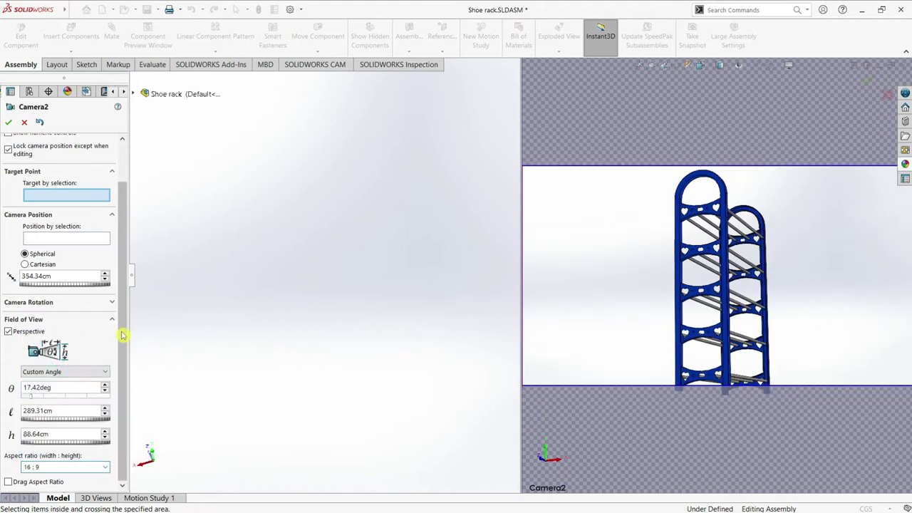
scroll(124, 307, "up", 2)
left_click(7, 125)
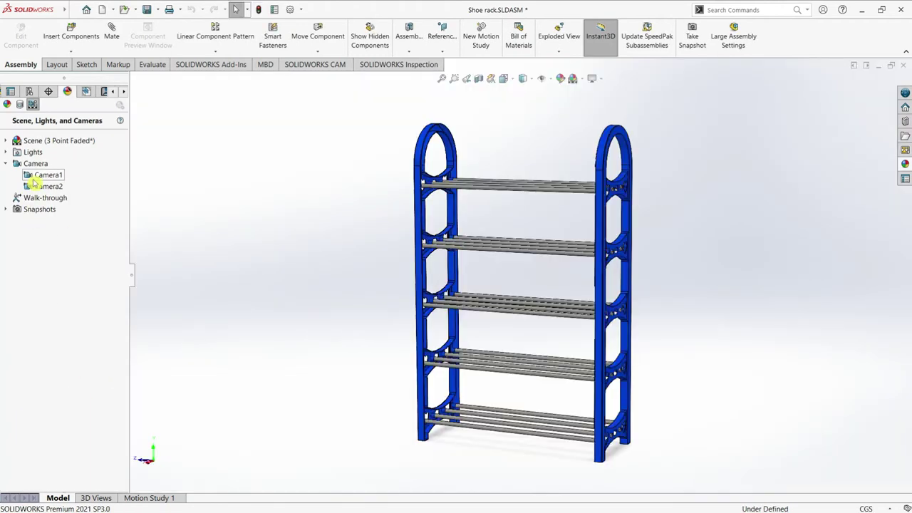
Compare the Camera1 and Camera2 views, return to Camera1, and enable the PhotoView 360 add-in
right_click(32, 177)
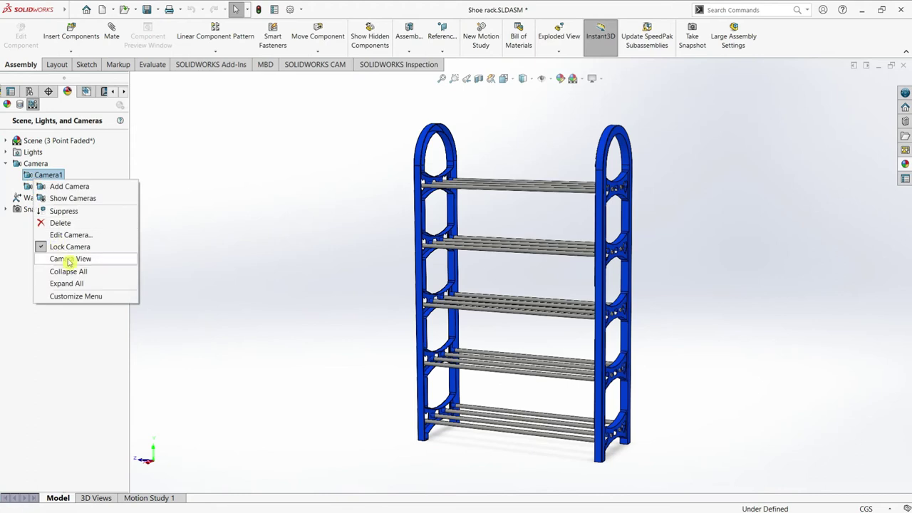
left_click(67, 260)
right_click(45, 184)
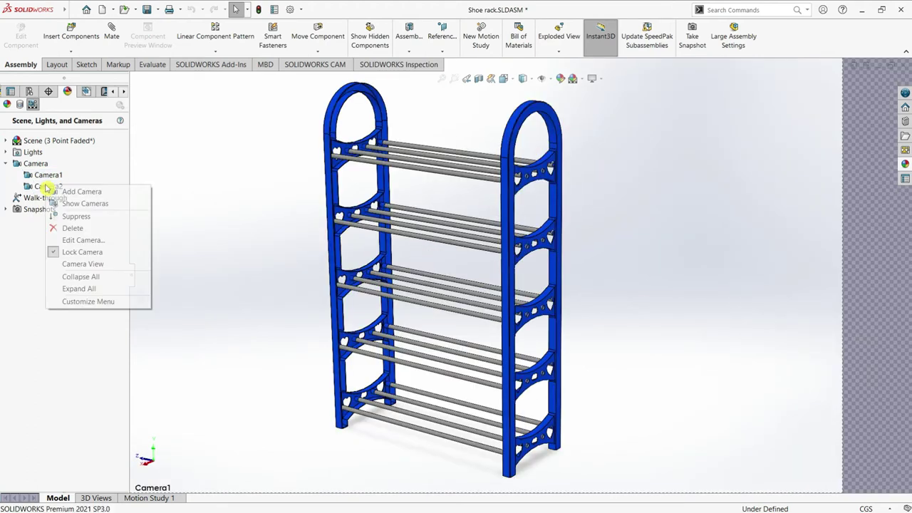
left_click(82, 263)
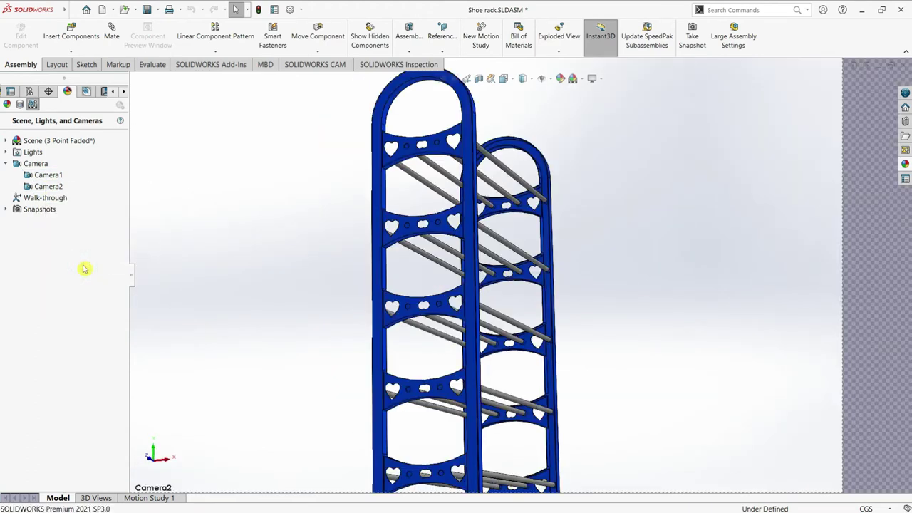
right_click(39, 178)
left_click(80, 255)
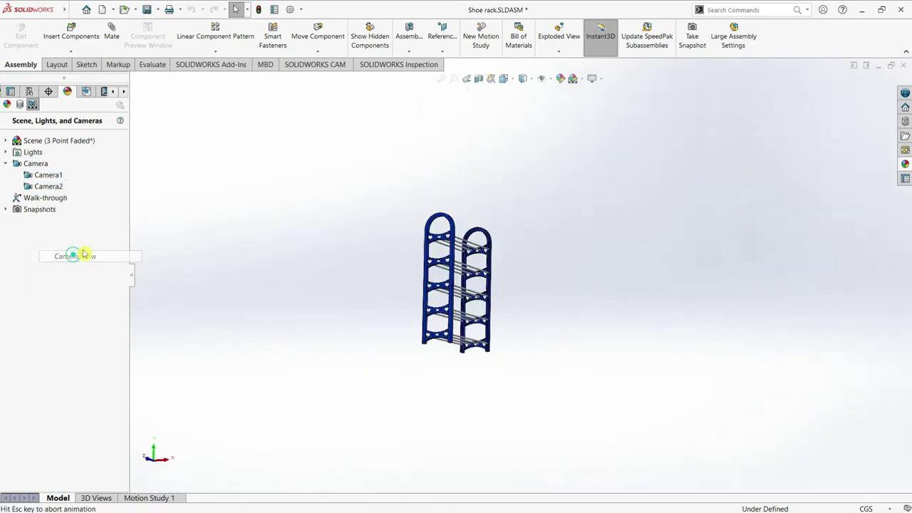
left_click(202, 65)
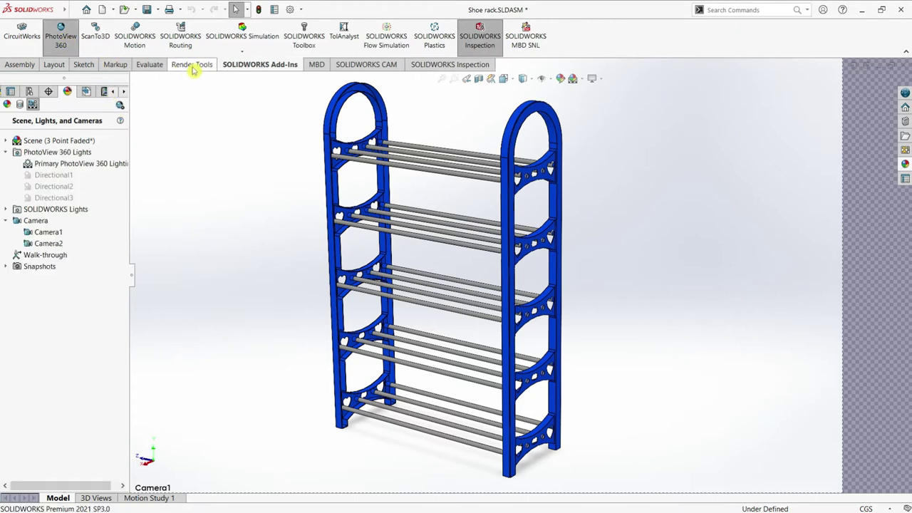
Open the PhotoView 360 Options panel from Render Tools and expand the Output image size list
left_click(191, 66)
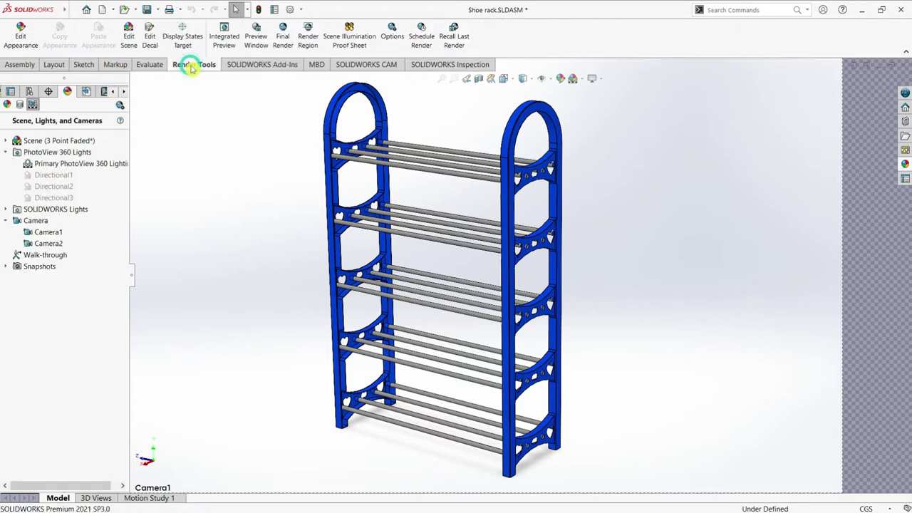
left_click(390, 33)
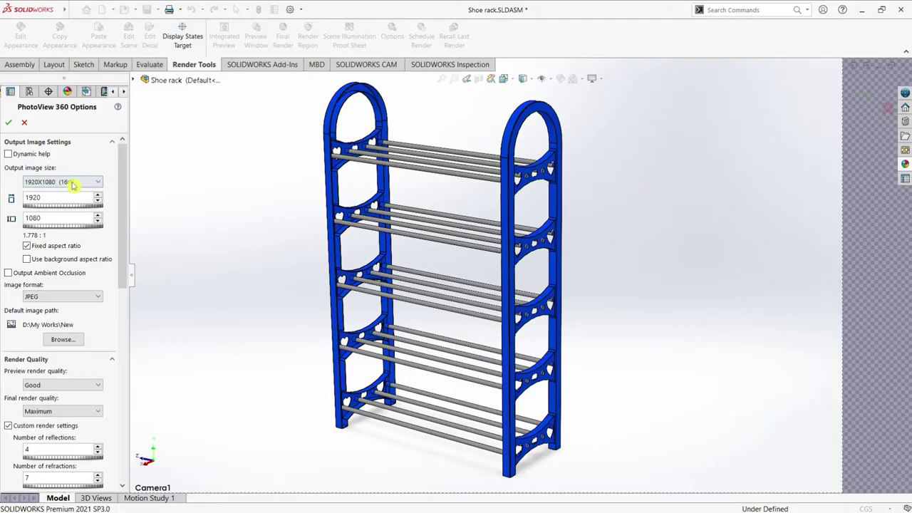
left_click(72, 183)
Set the output image size to 1920x1080 and keep JPEG as the image format
left_click(81, 250)
left_click(27, 259)
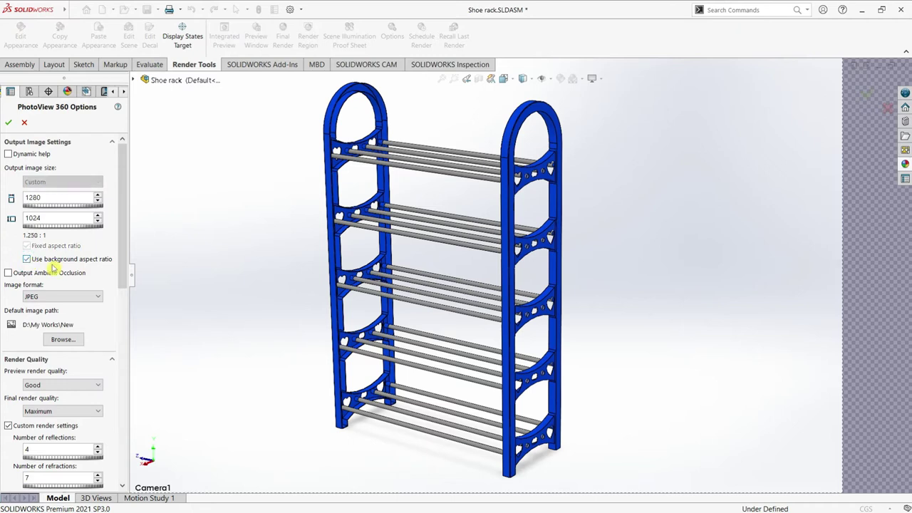
left_click(27, 260)
left_click(61, 183)
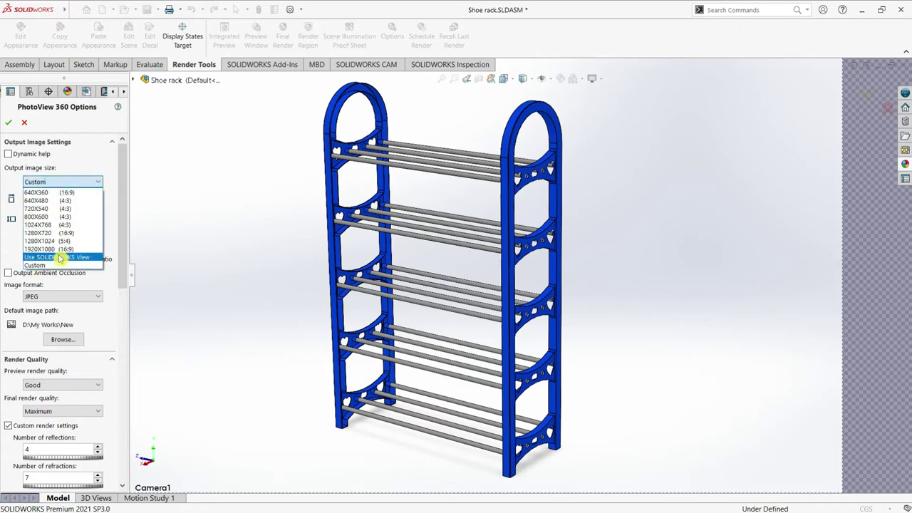
left_click(73, 234)
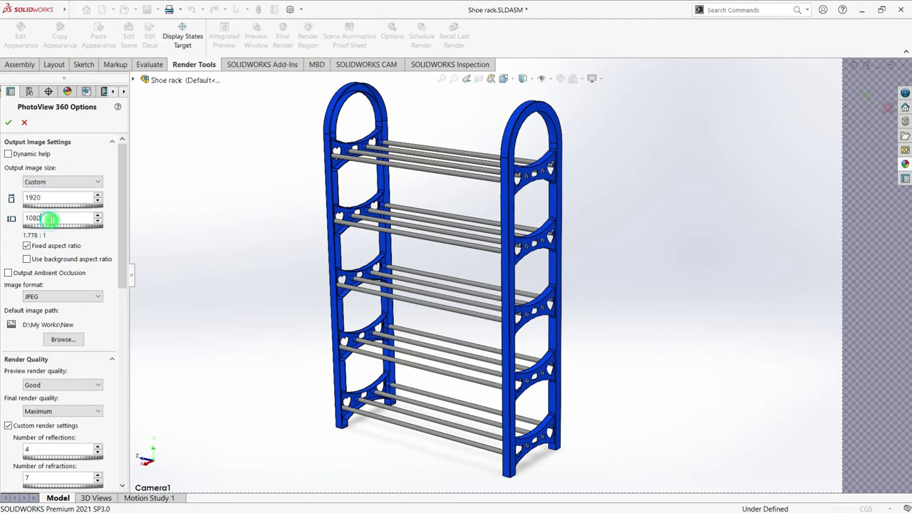
left_click(79, 297)
left_click(69, 363)
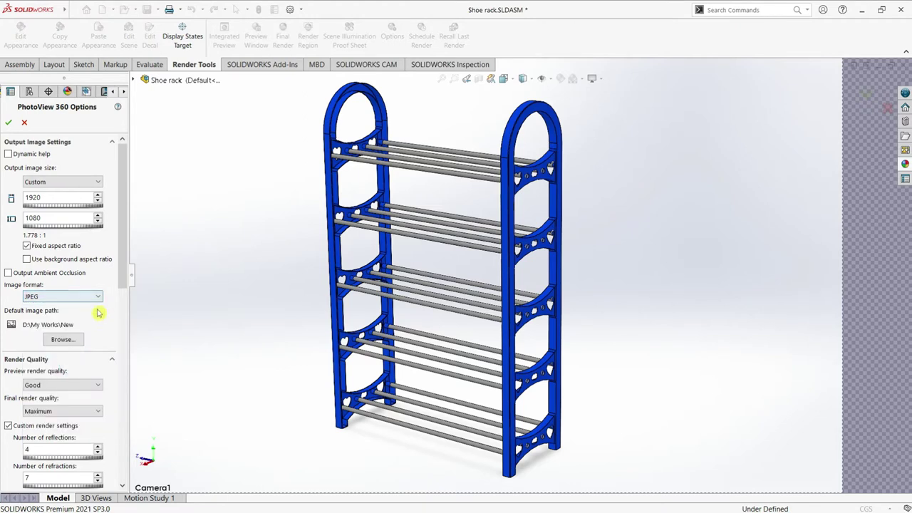
left_click_drag(122, 271, 122, 315)
Set the render save folder to D:\My Works\PhotoView 360 Renders
left_click(64, 248)
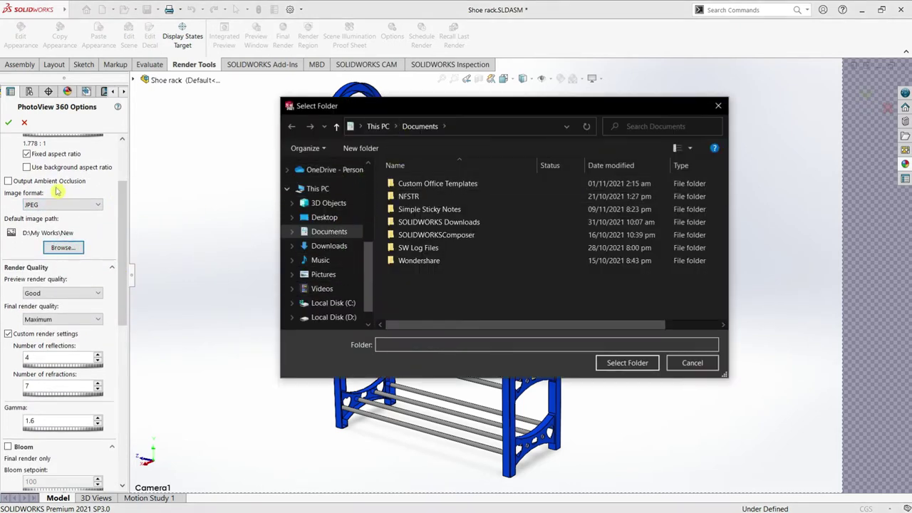
left_click(342, 321)
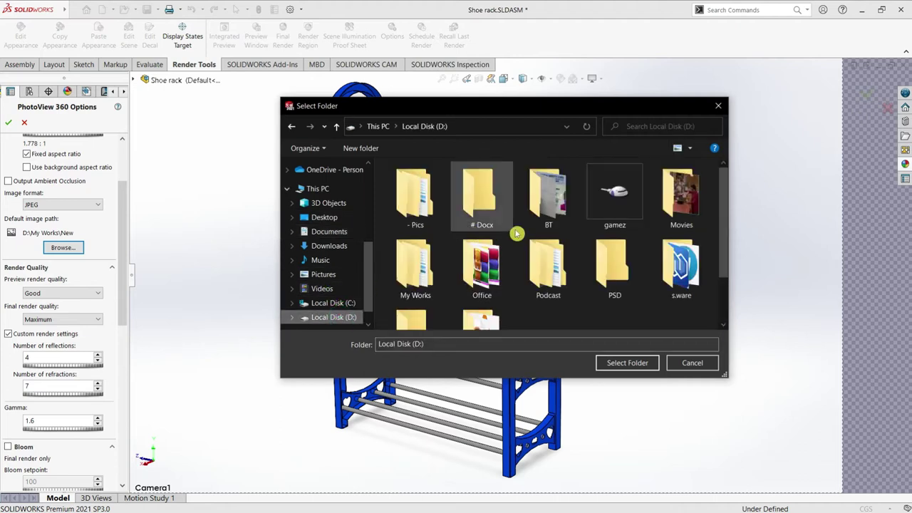
scroll(649, 214, "down", 2)
double_click(407, 227)
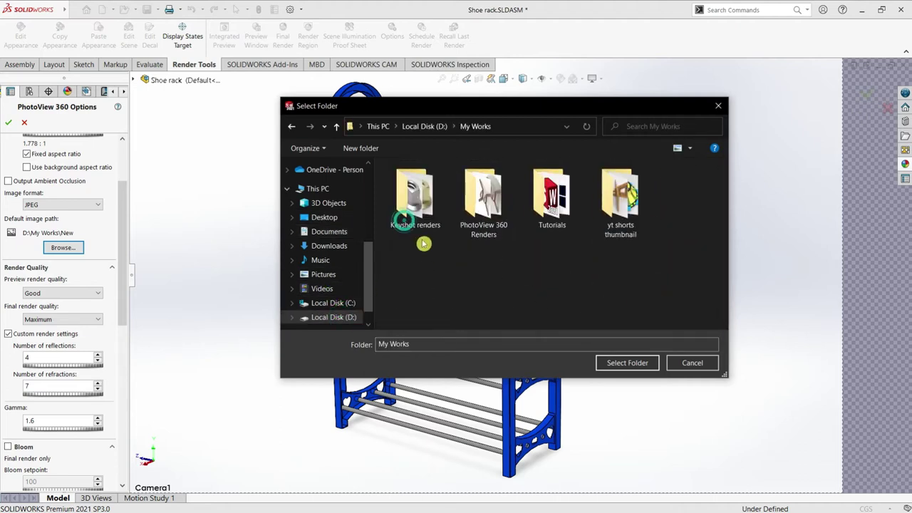
double_click(476, 201)
Confirm the render folder and keep Final quality at Maximum and Preview quality at Good
left_click(623, 366)
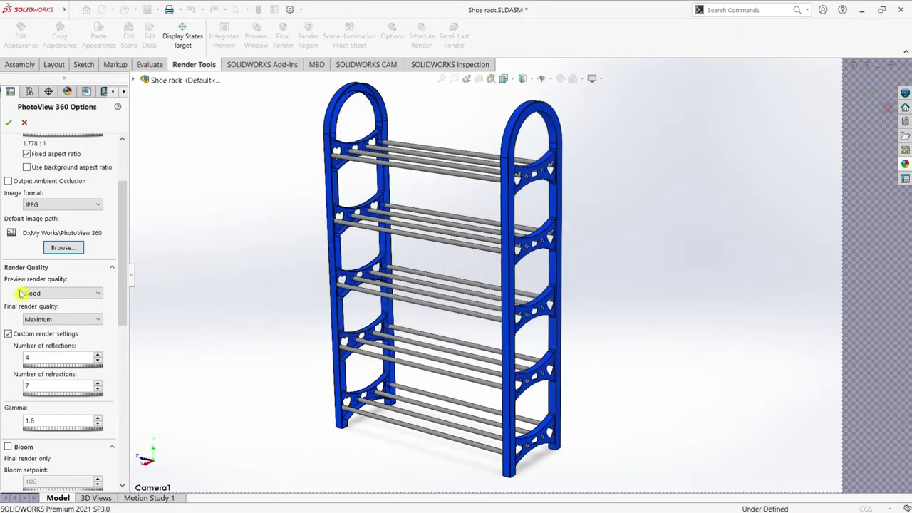
scroll(118, 243, "up", 2)
scroll(118, 248, "up", 2)
scroll(118, 247, "down", 3)
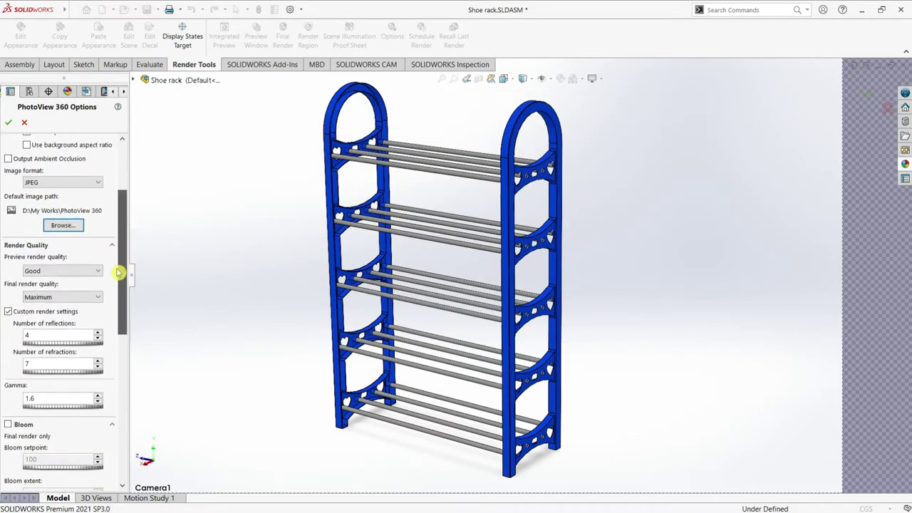
scroll(118, 273, "down", 1)
left_click(65, 278)
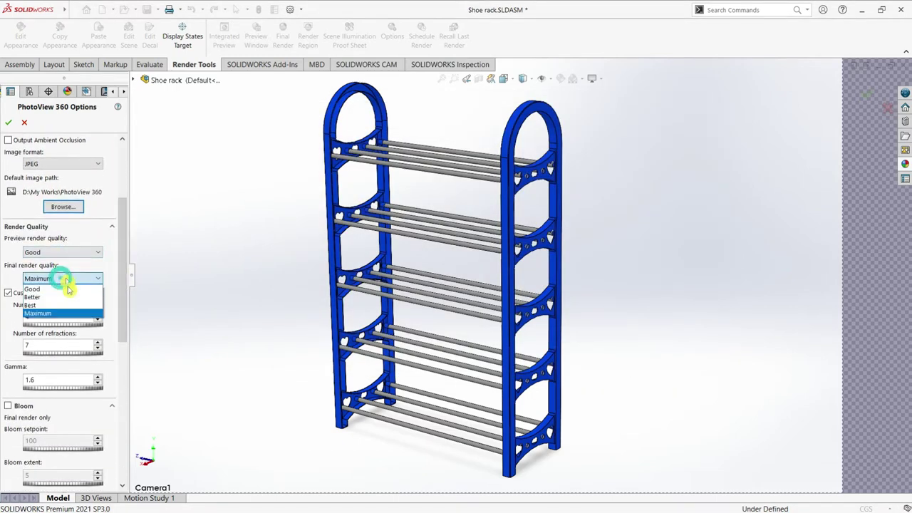
left_click(64, 315)
left_click(63, 252)
left_click(53, 263)
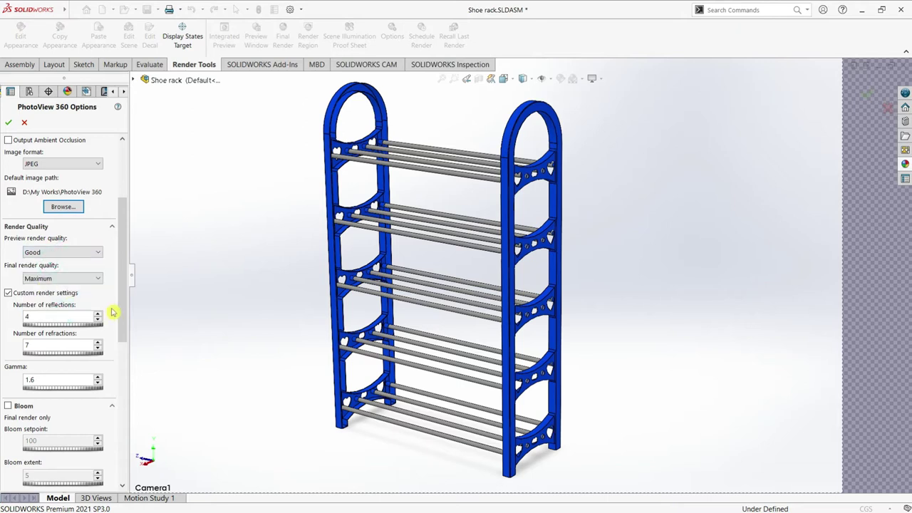
Set 5 reflections and a 1930-pixel output width, accepting the camera aspect-ratio adjustment
scroll(121, 327, "down", 1)
scroll(122, 327, "down", 1)
scroll(122, 328, "down", 1)
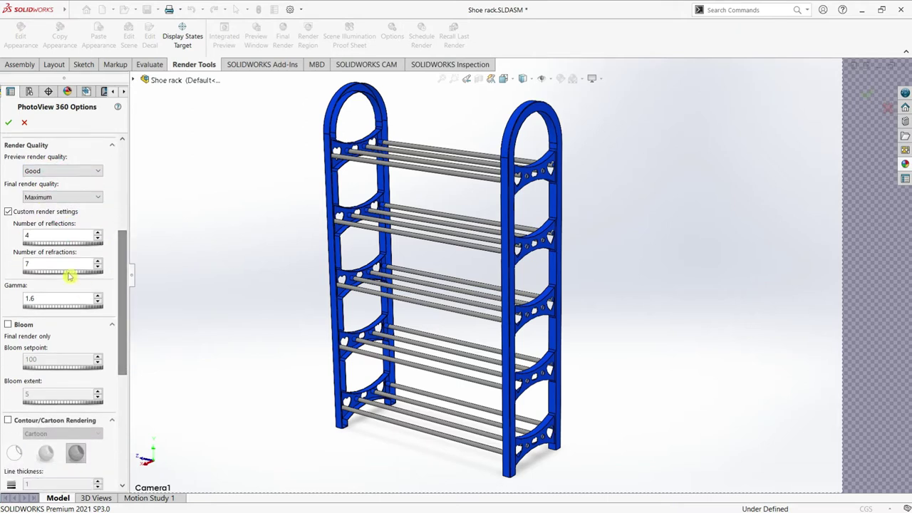
left_click_drag(60, 249, 54, 250)
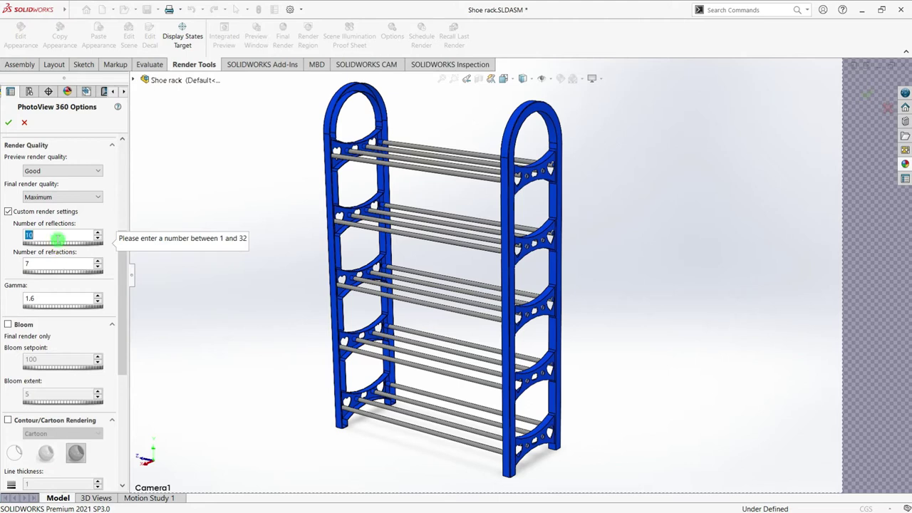
type("4")
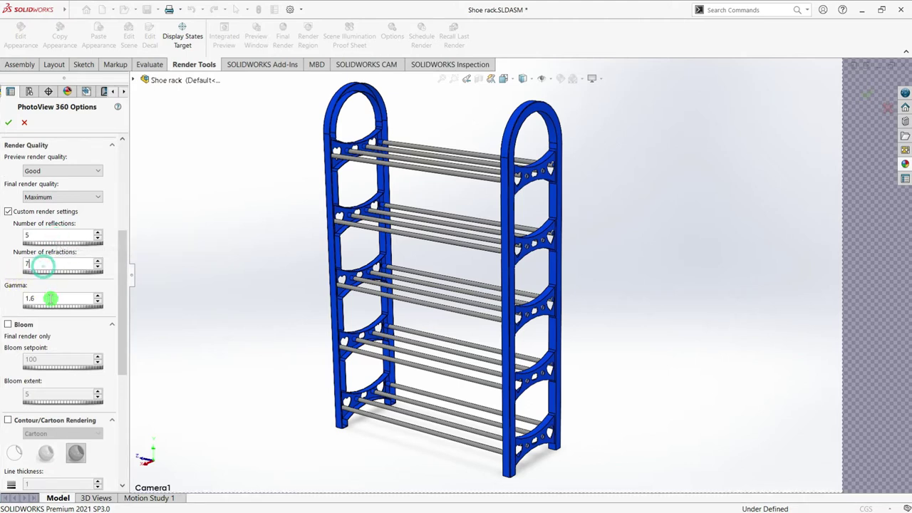
mouse_move(119, 309)
left_mouse_down()
mouse_move(116, 425)
mouse_move(122, 164)
left_mouse_up()
left_click(32, 196)
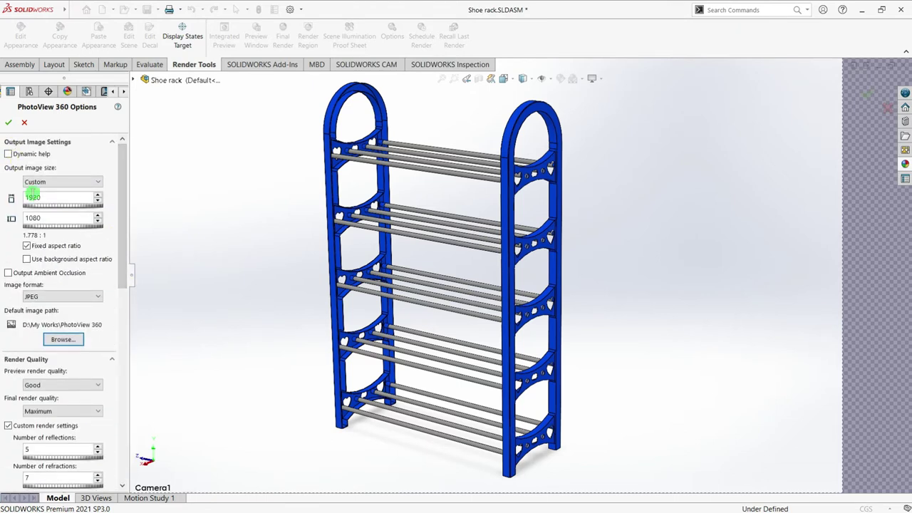
type("1930")
key("Return")
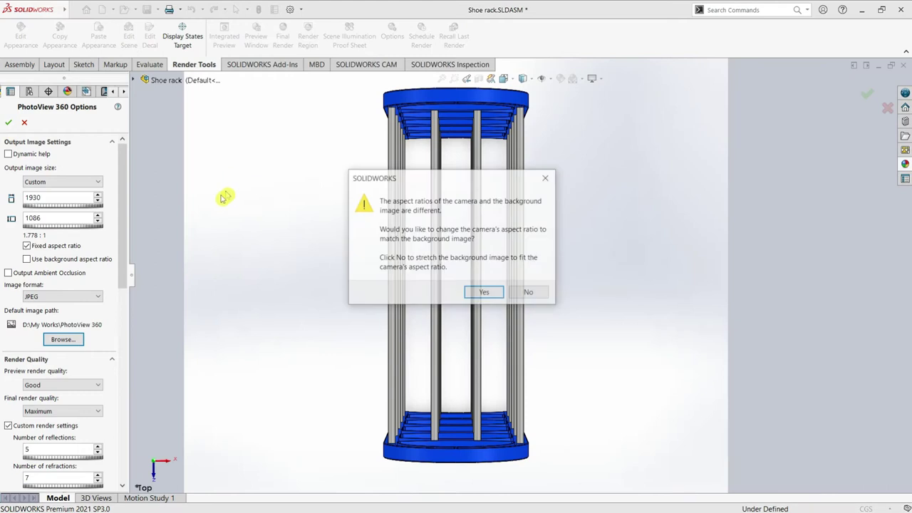
left_click(484, 294)
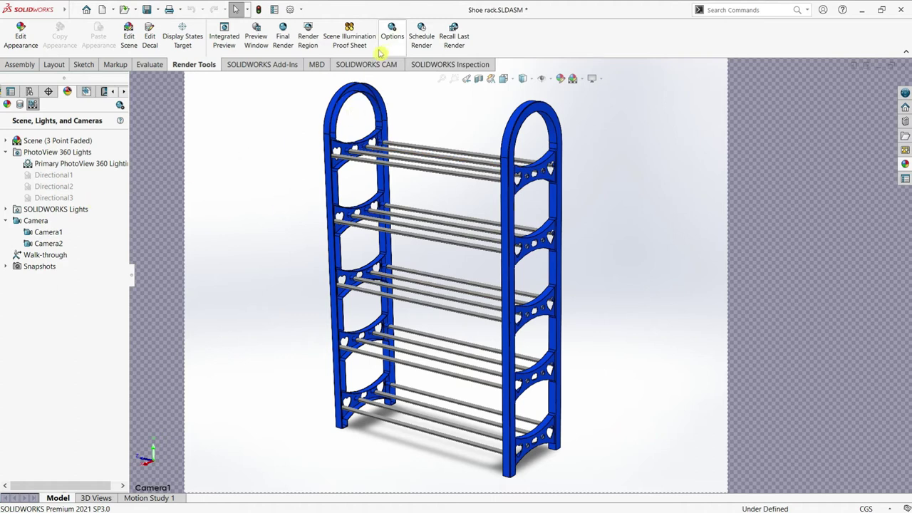
right_click(45, 233)
left_click(63, 309)
right_click(52, 237)
left_click(220, 191)
left_click(391, 33)
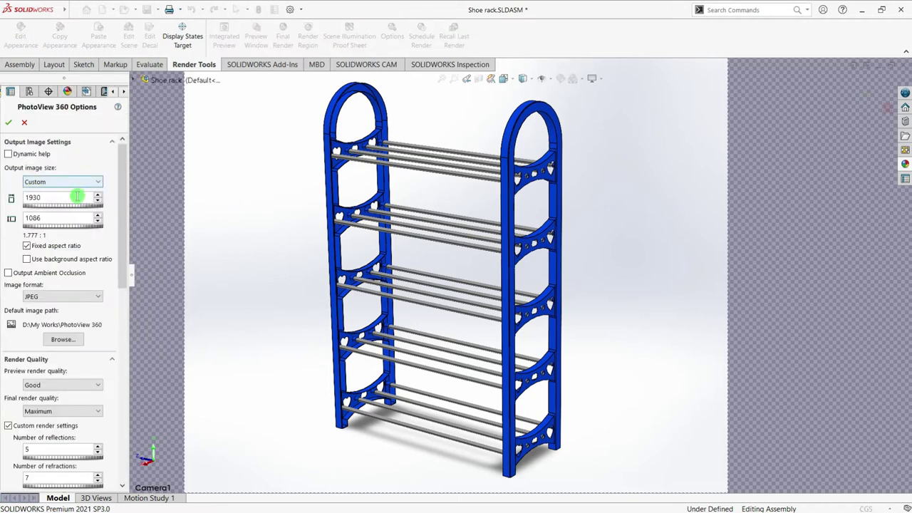
left_click(8, 125)
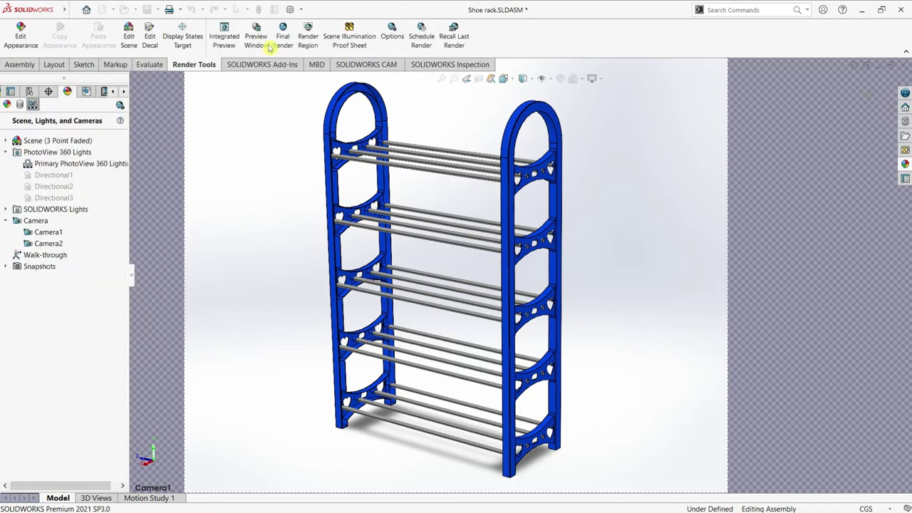
left_click(347, 34)
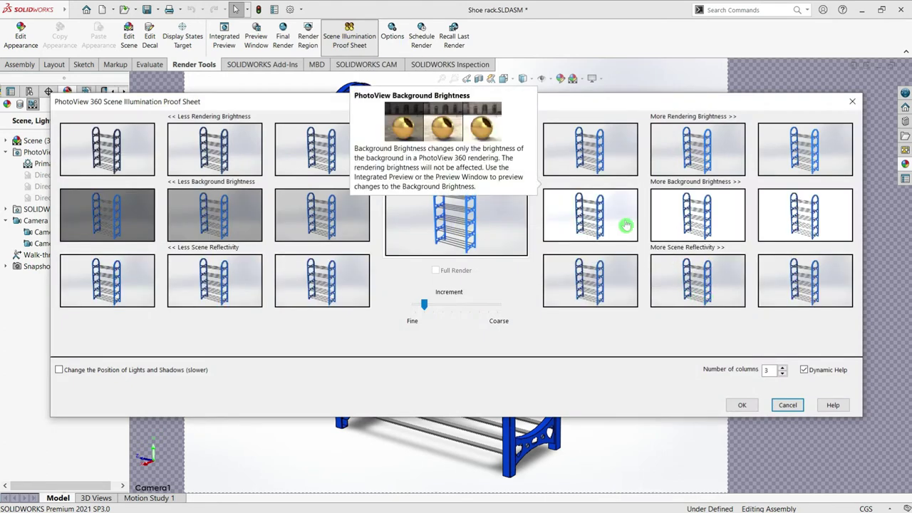
Compare lighting variants and settle on more background and rendering brightness (2.2 W/srm^2)
left_click(576, 221)
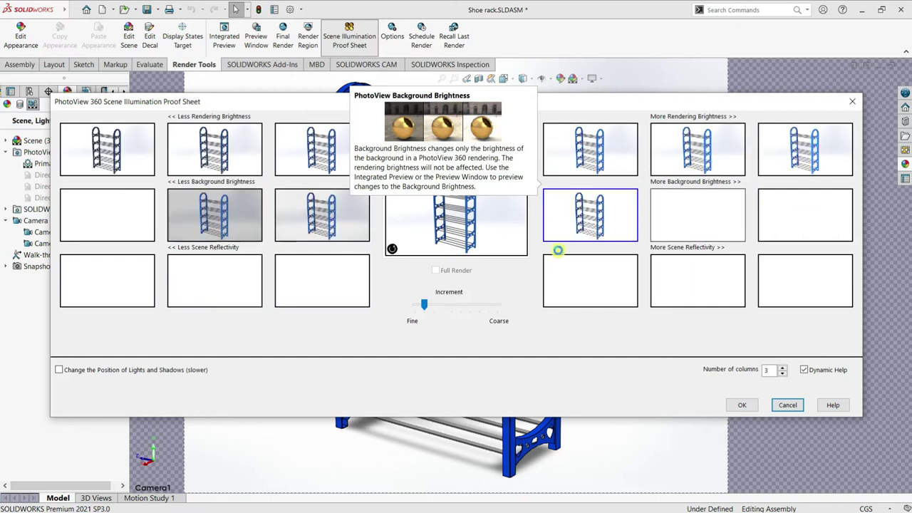
left_click(446, 170)
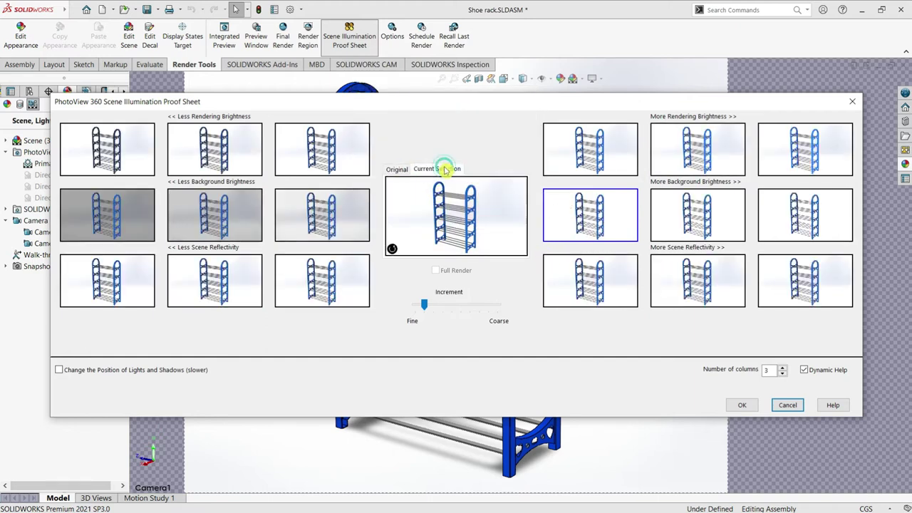
left_click(703, 151)
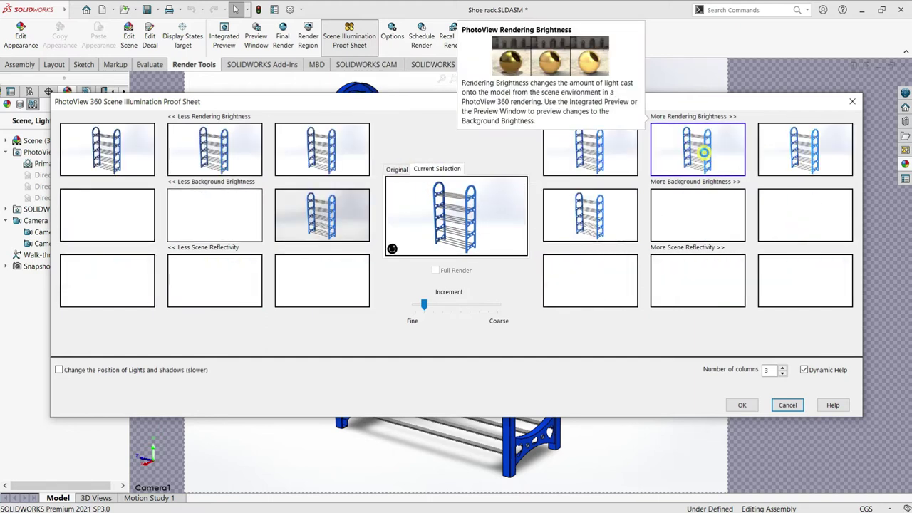
left_click(792, 163)
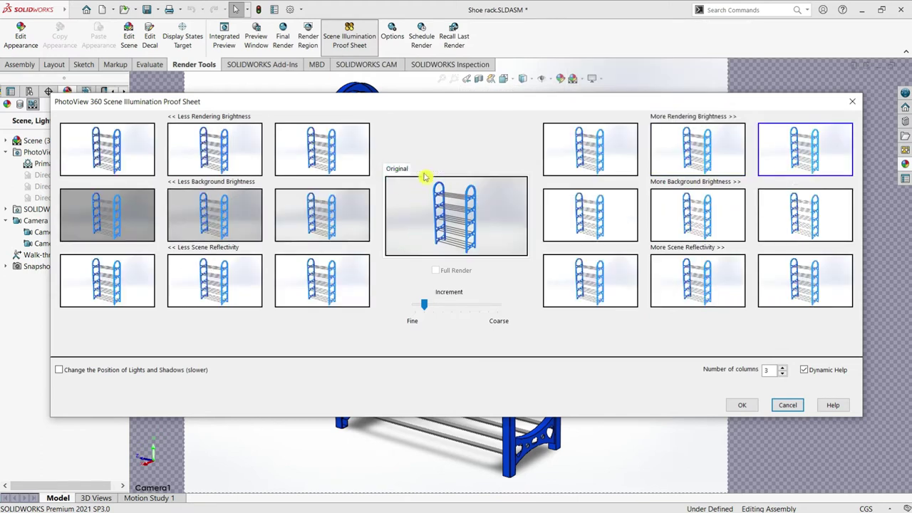
left_click(425, 170)
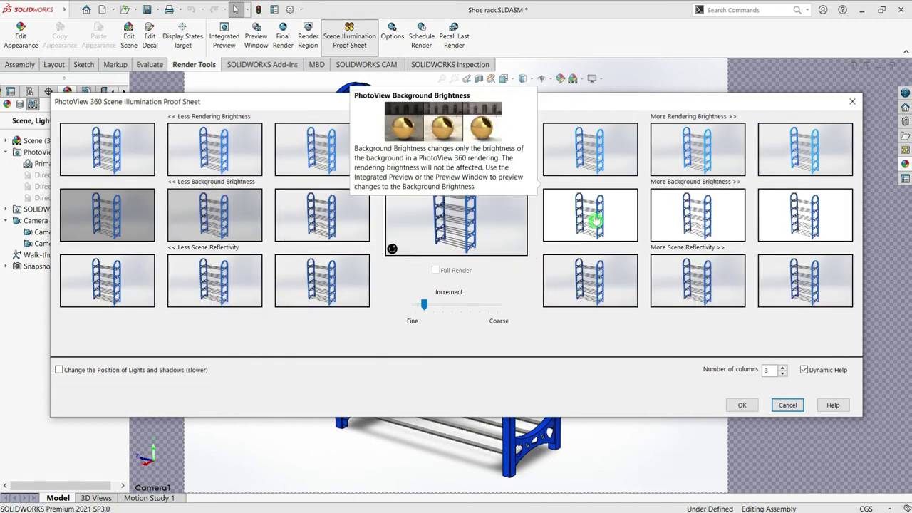
left_click(596, 226)
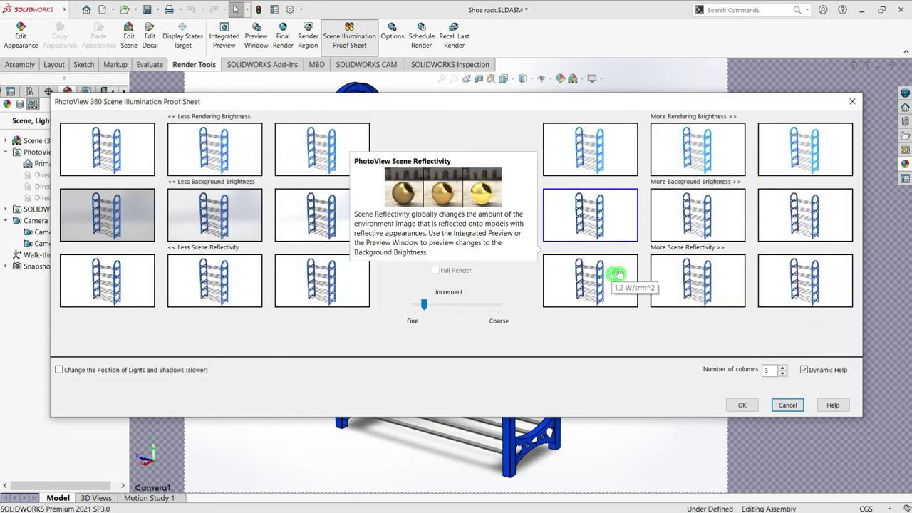
left_click(685, 156)
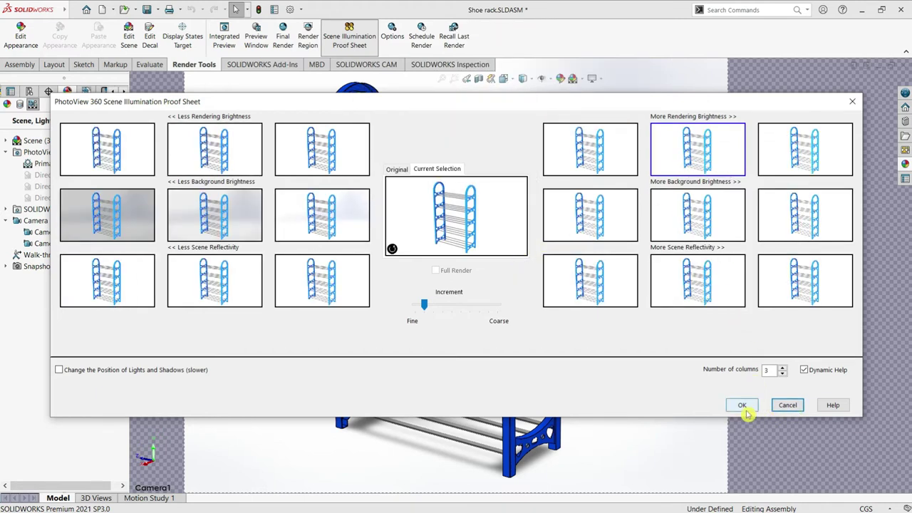
left_click(242, 232)
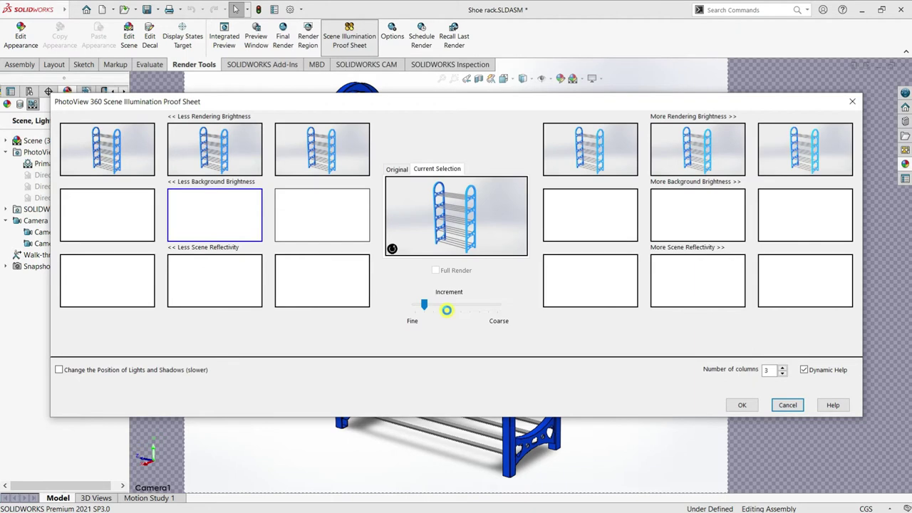
left_click(574, 221)
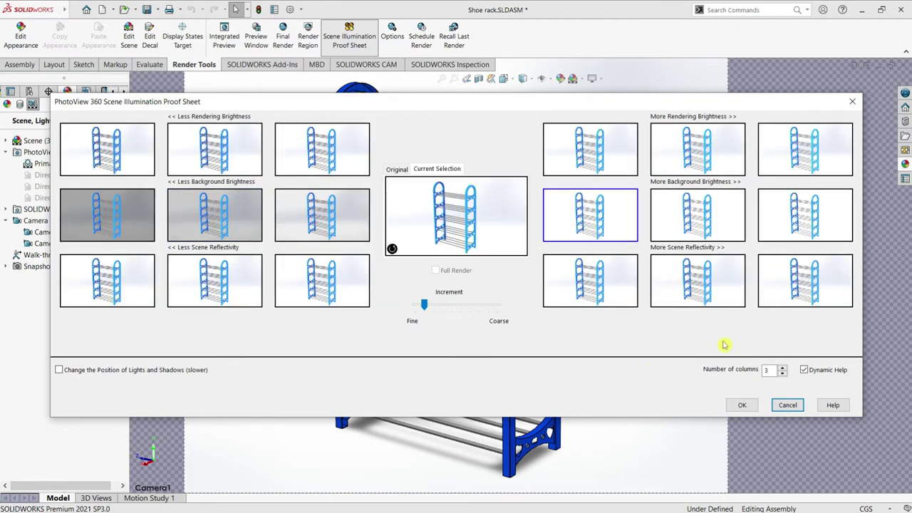
left_click(742, 405)
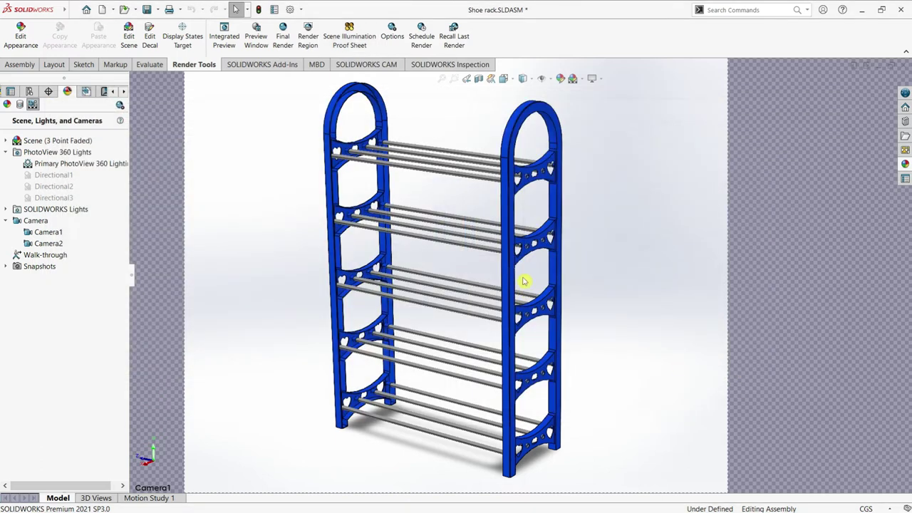
Run the 1930x1086 PhotoView 360 final render and save it as JPEG 'shoe rack-1'
left_click(284, 36)
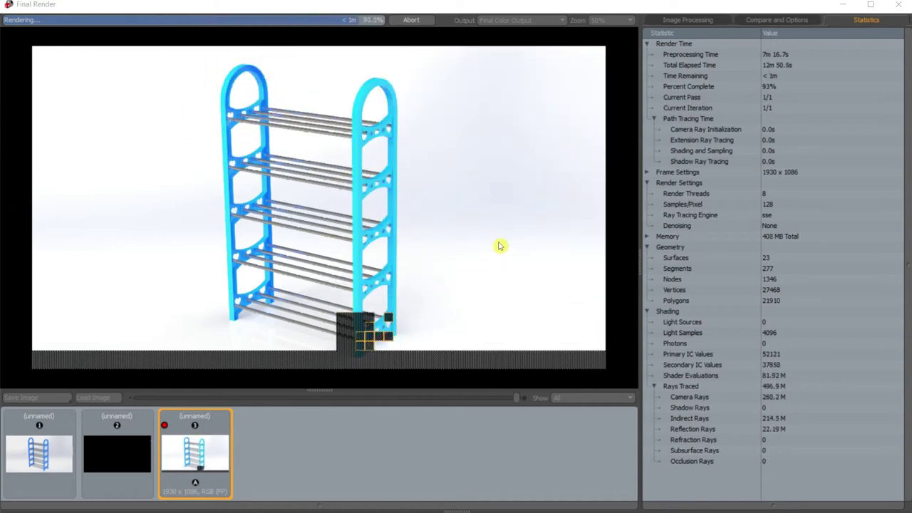
left_click(51, 399)
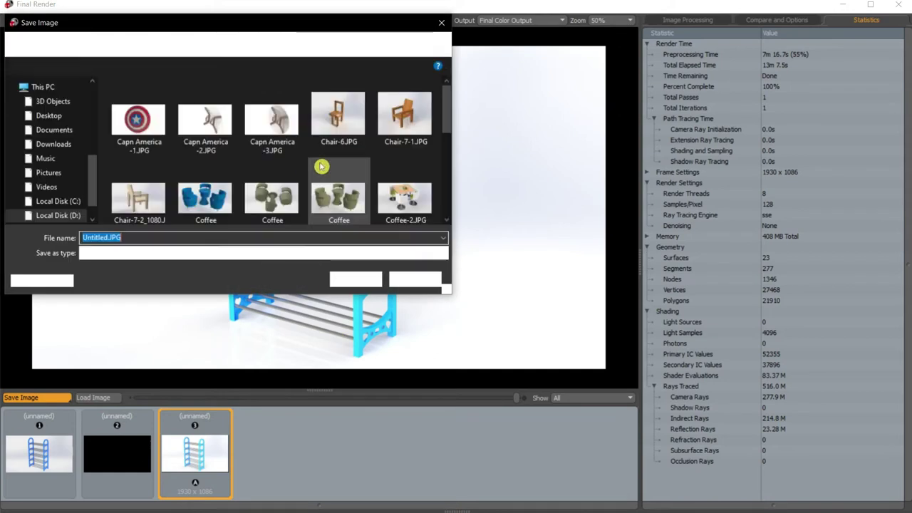
type("shoe rack-1")
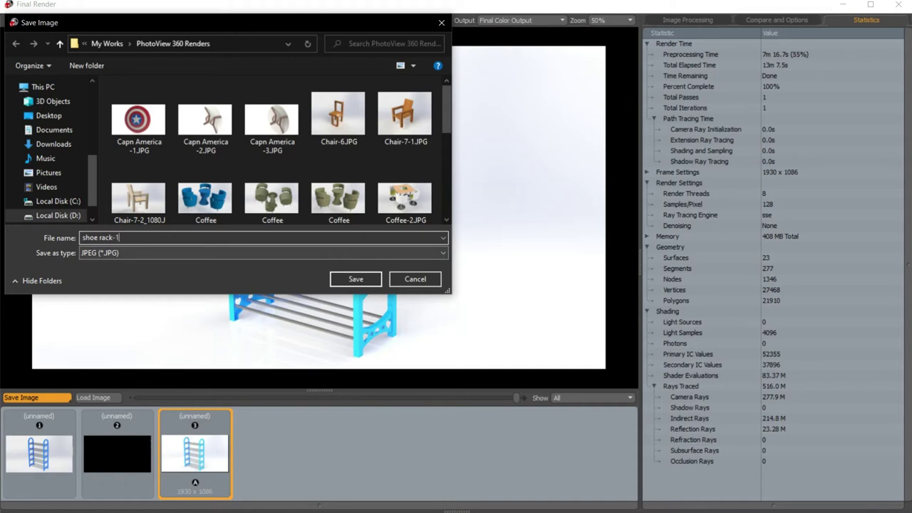
left_click(356, 278)
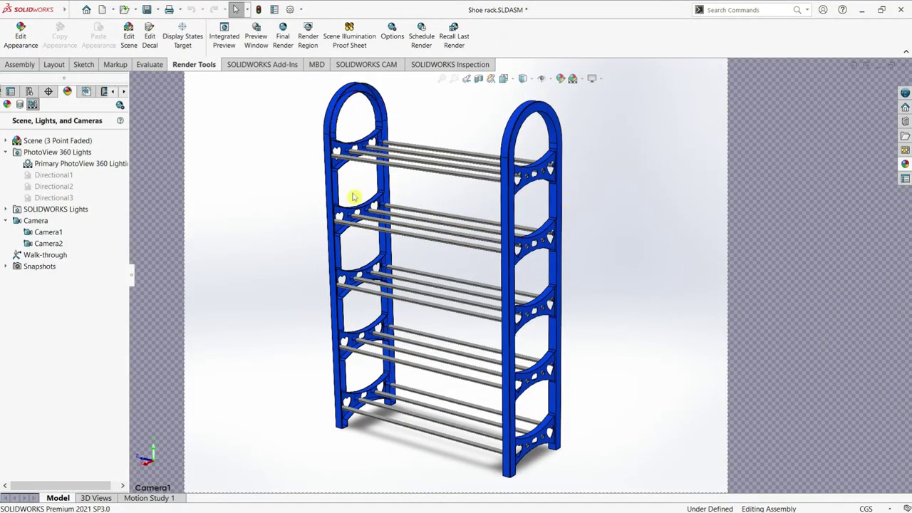
Return to the isometric view and open the Shoe rack-1_frame part on its own
key("ctrl+7")
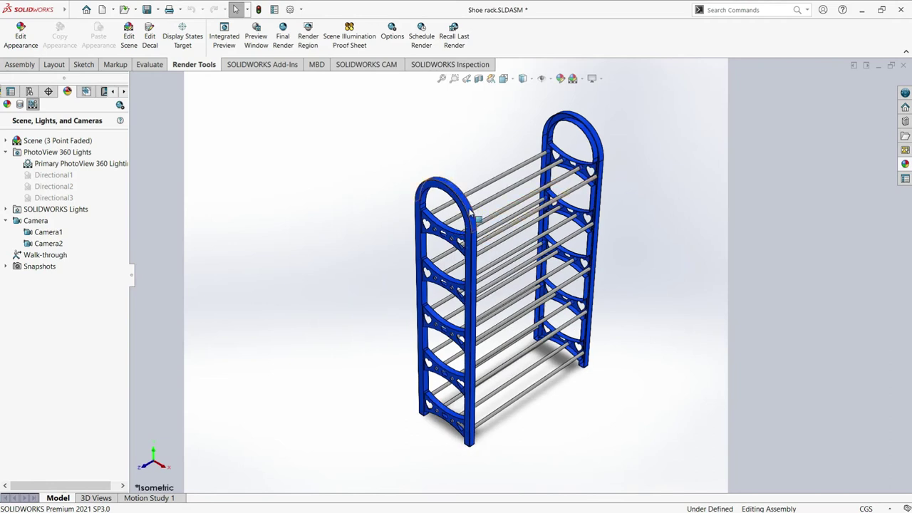
right_click(471, 212)
left_click(476, 135)
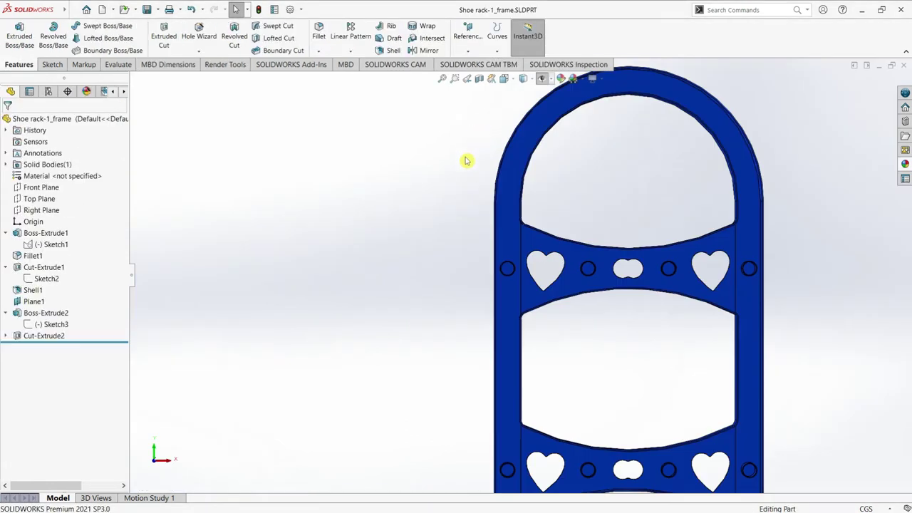
mouse_move(466, 159)
middle_mouse_down()
mouse_move(600, 153)
mouse_move(737, 231)
middle_mouse_up()
Apply green medium gloss plastic to the whole frame part
left_click(905, 164)
mouse_move(837, 451)
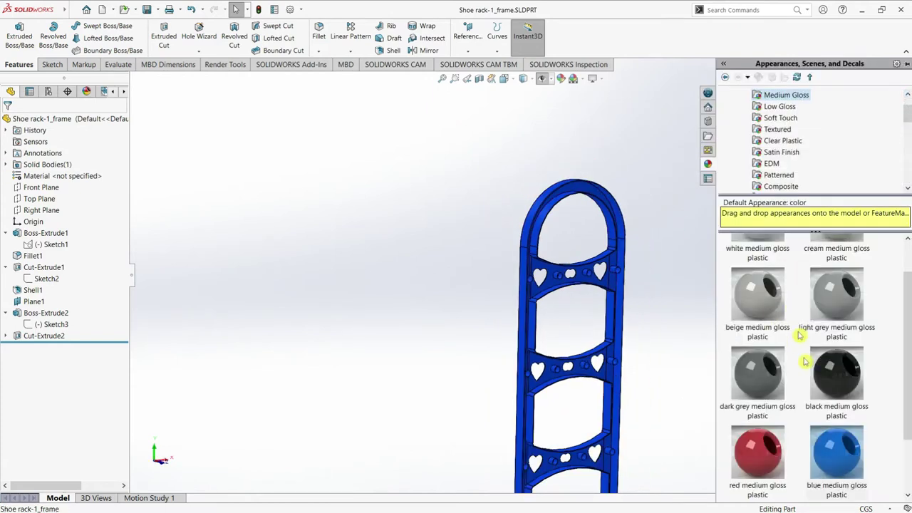
left_click_drag(758, 450, 576, 264)
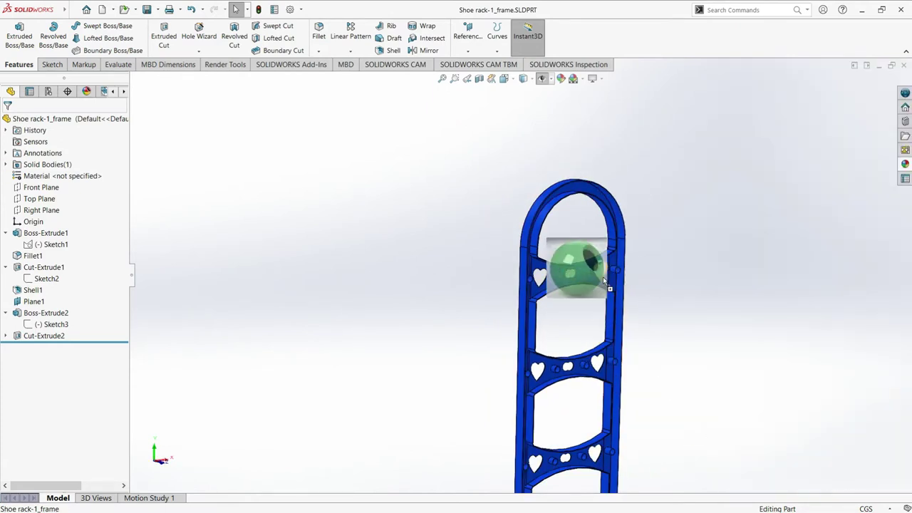
left_click(905, 164)
left_click_drag(758, 450, 558, 274)
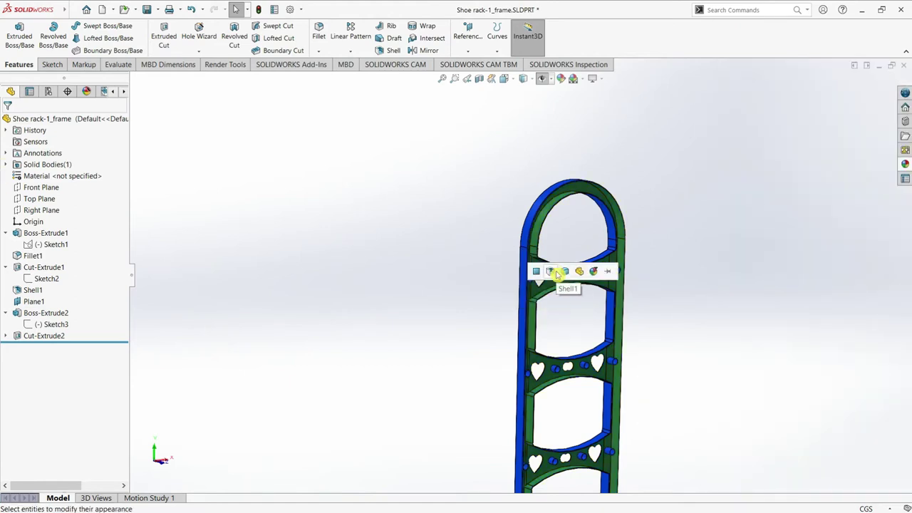
left_click(579, 271)
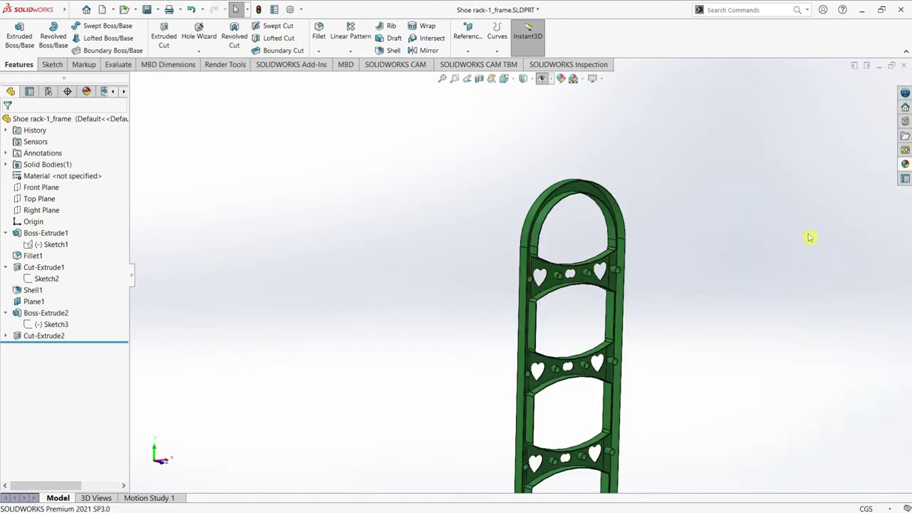
Recolour the frame body with yellow medium gloss plastic
left_click(907, 164)
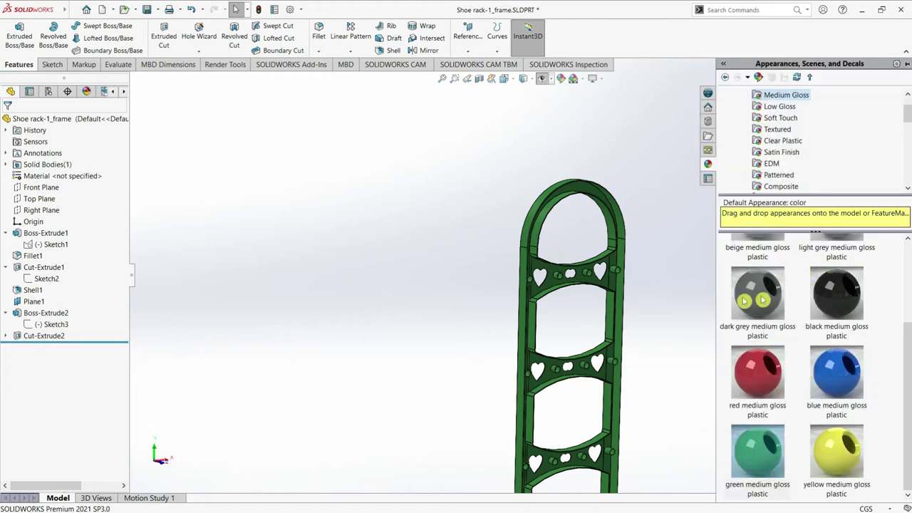
scroll(550, 283, "down", 2)
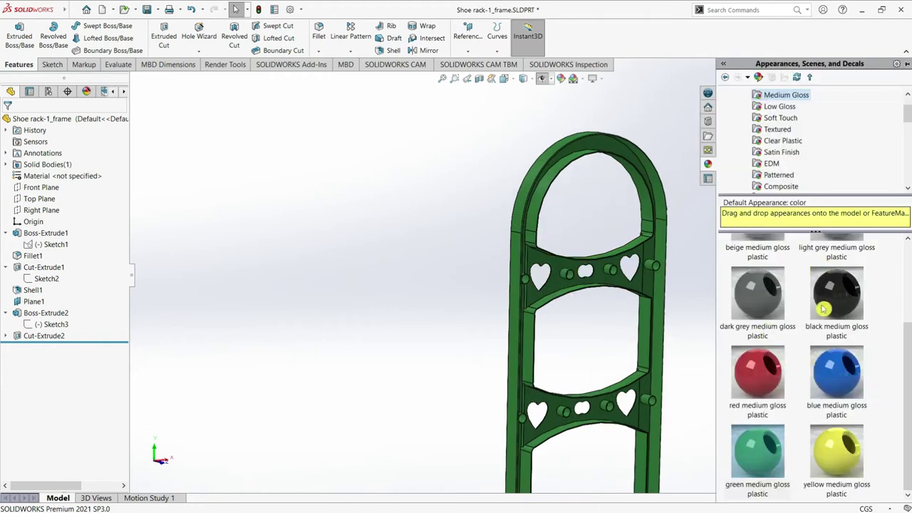
left_click_drag(830, 308, 654, 249)
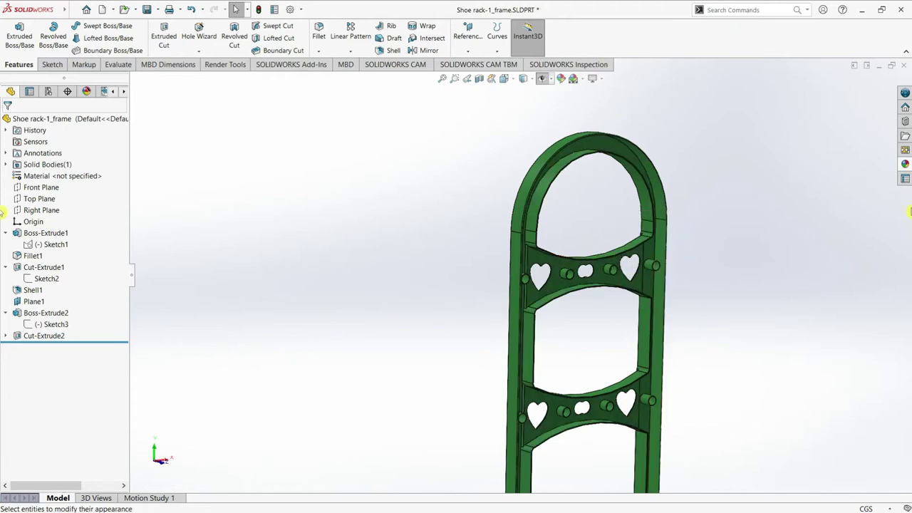
left_click(906, 163)
mouse_move(832, 385)
left_mouse_down()
mouse_move(657, 238)
mouse_move(620, 192)
left_mouse_up()
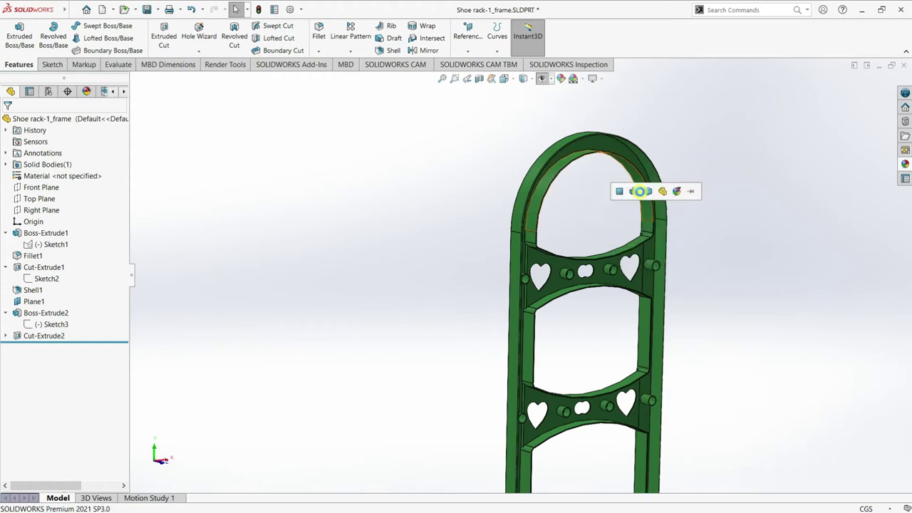
left_click(649, 194)
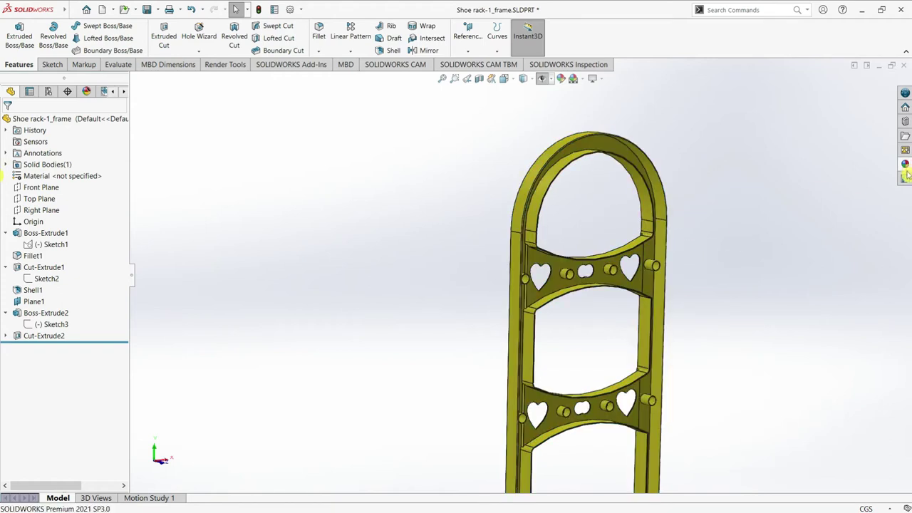
Give the frame's flat faces black medium gloss plastic and save the part
left_click(906, 168)
left_click_drag(738, 257, 560, 266)
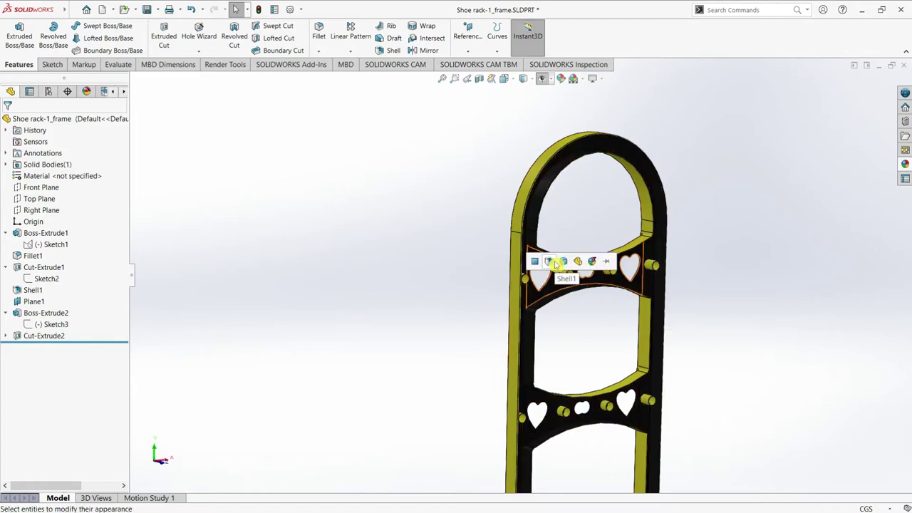
left_click(558, 262)
scroll(570, 299, "down", 3)
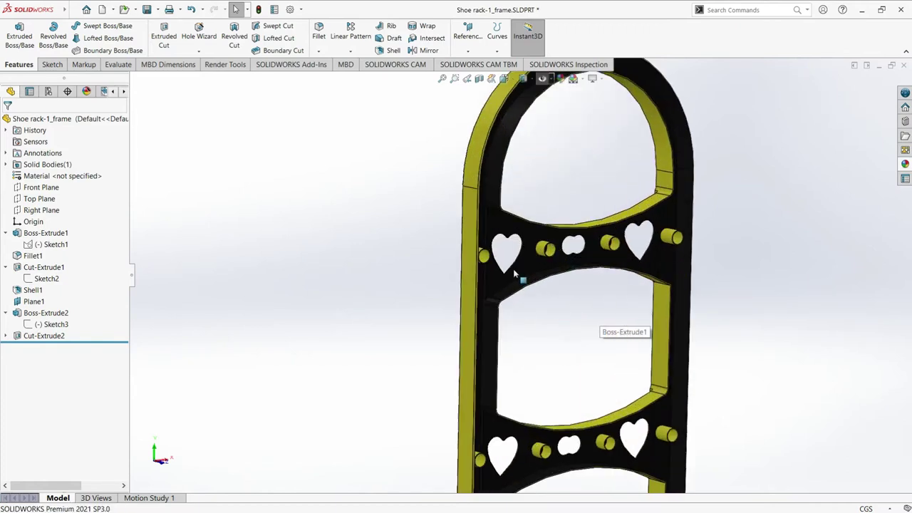
scroll(556, 295, "up", 5)
scroll(582, 282, "down", 1)
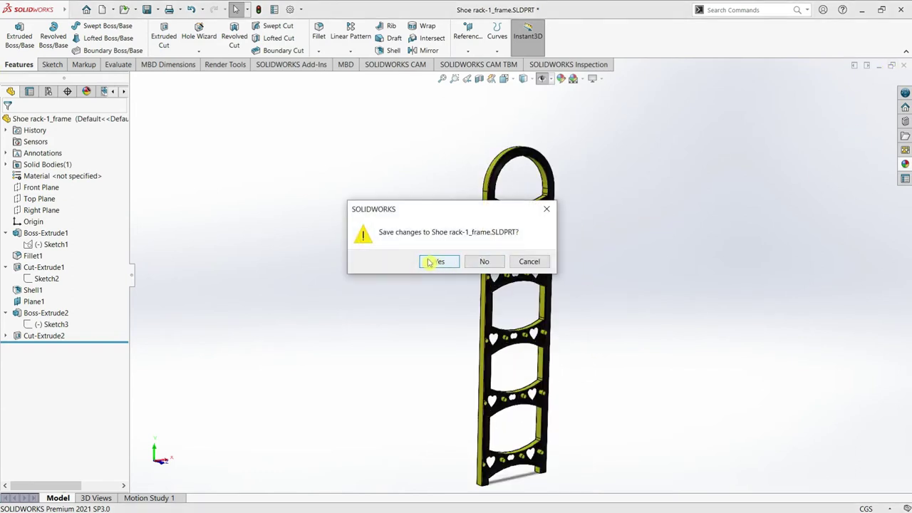
left_click(431, 262)
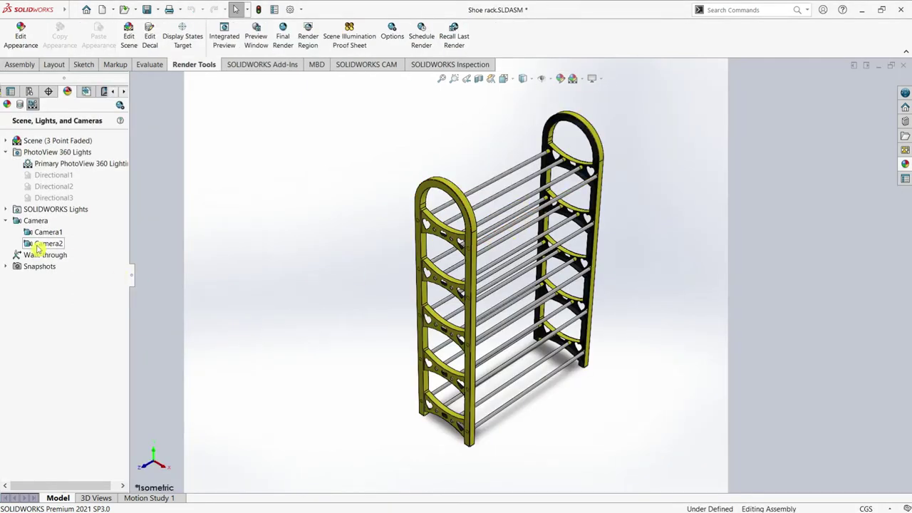
Show the assembly through Camera2, then briefly open and close the PhotoView 360 preview
right_click(38, 247)
left_click(77, 325)
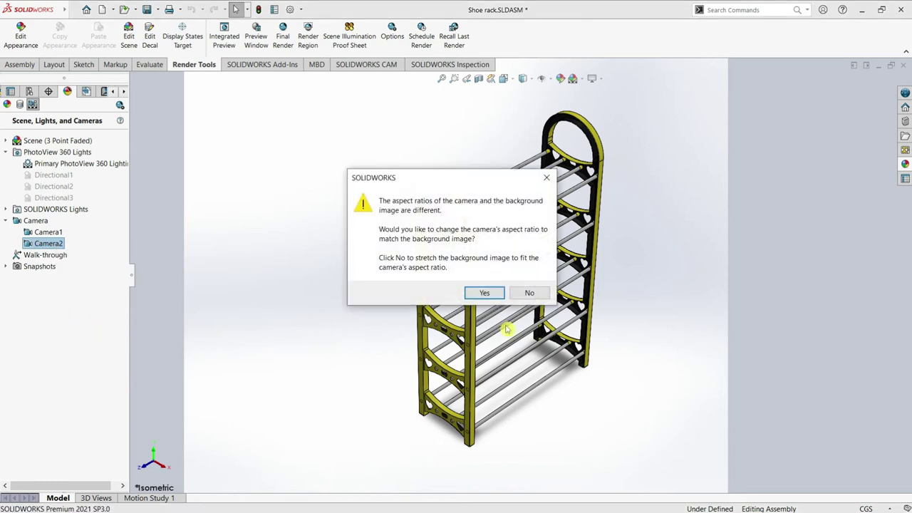
left_click(484, 294)
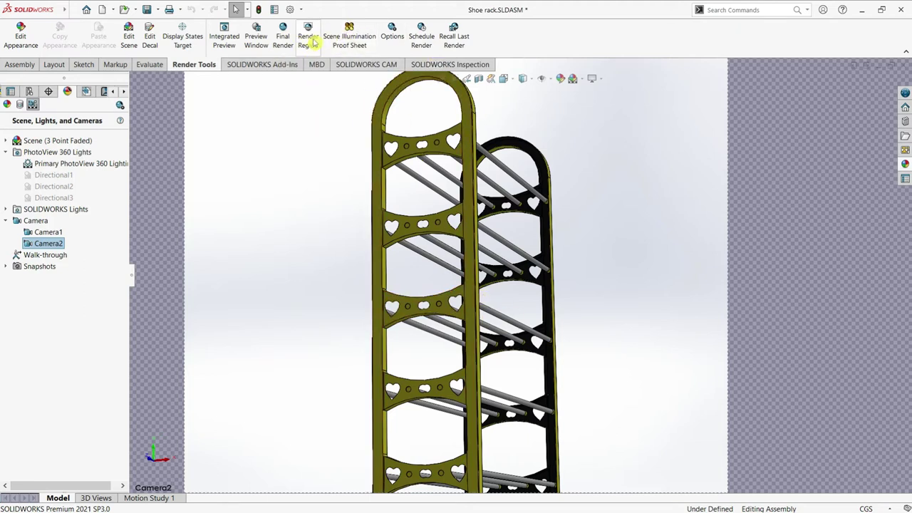
left_click(261, 39)
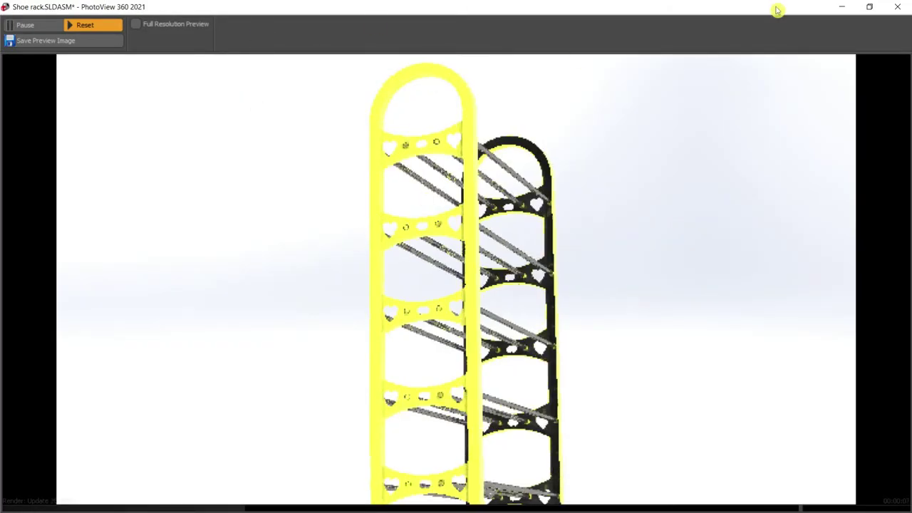
left_click(896, 7)
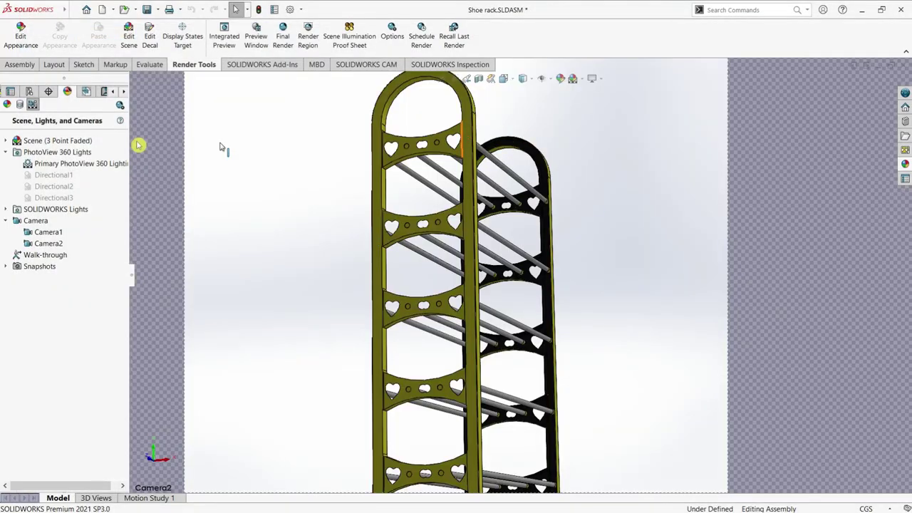
Swap the yellow medium gloss appearance in the DisplayManager for yellow low gloss plastic
left_click(7, 104)
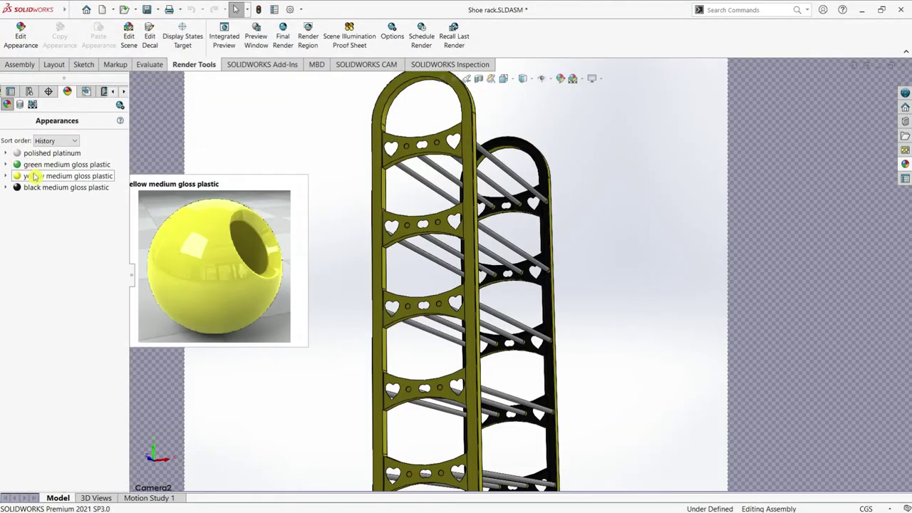
right_click(44, 176)
key("Escape")
left_click(895, 156)
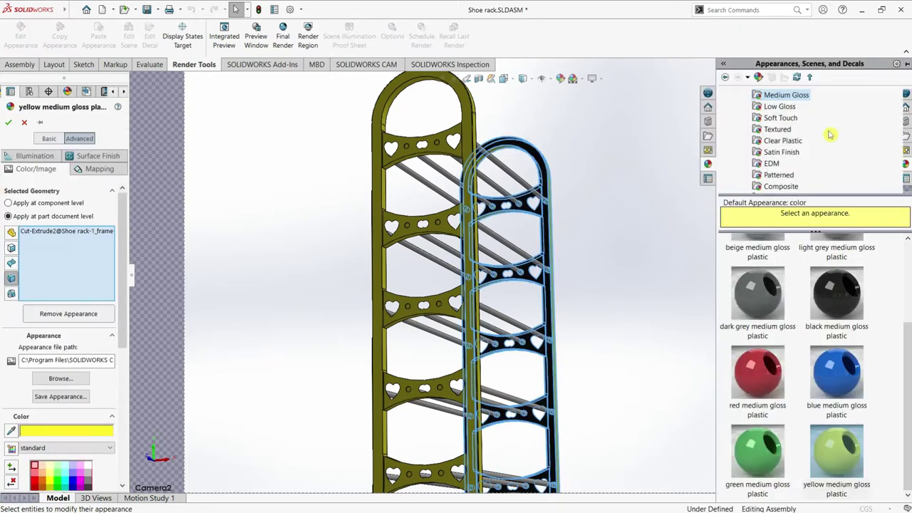
left_click(780, 106)
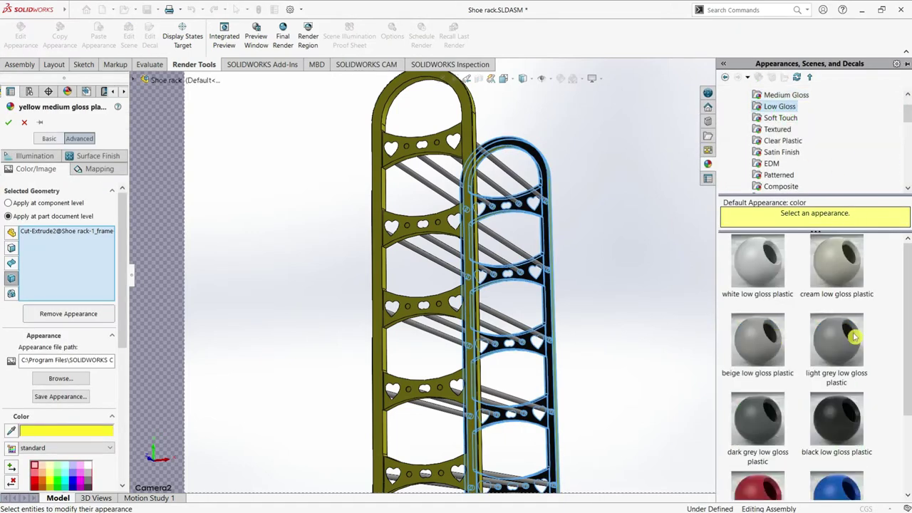
left_click(827, 449)
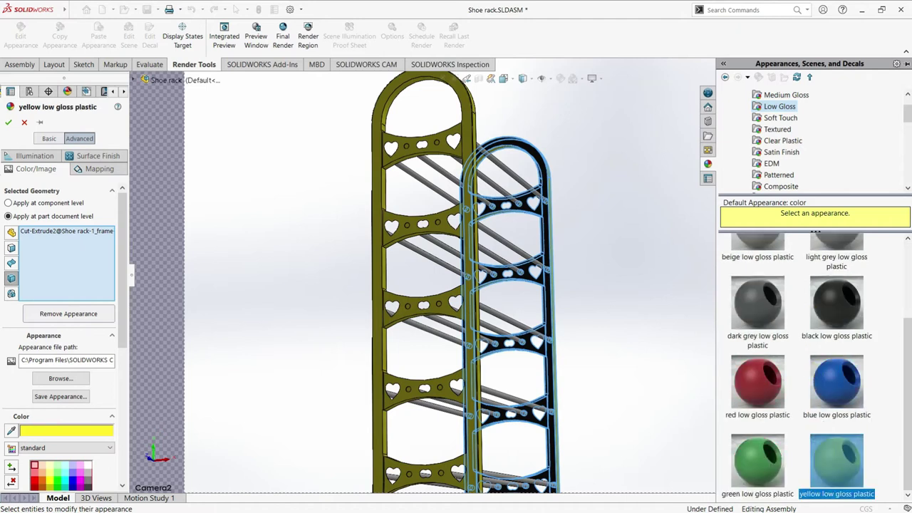
left_click(8, 121)
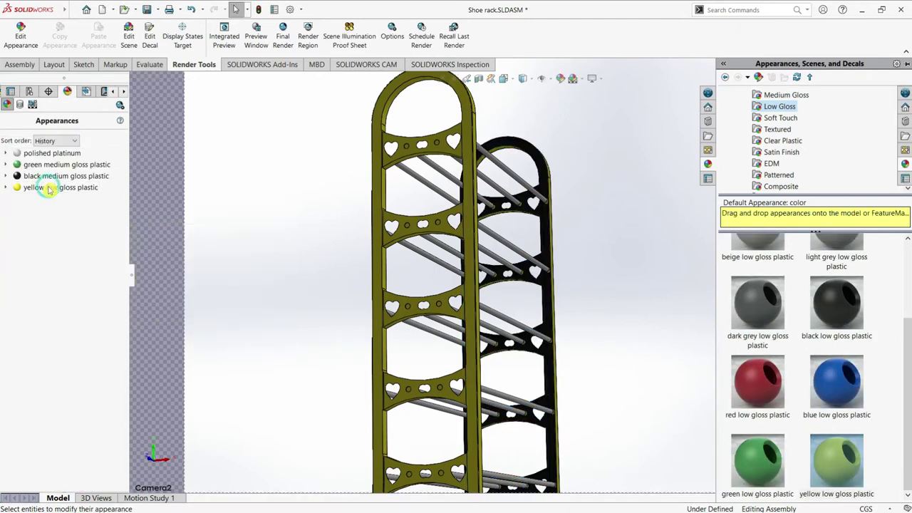
left_click(49, 187)
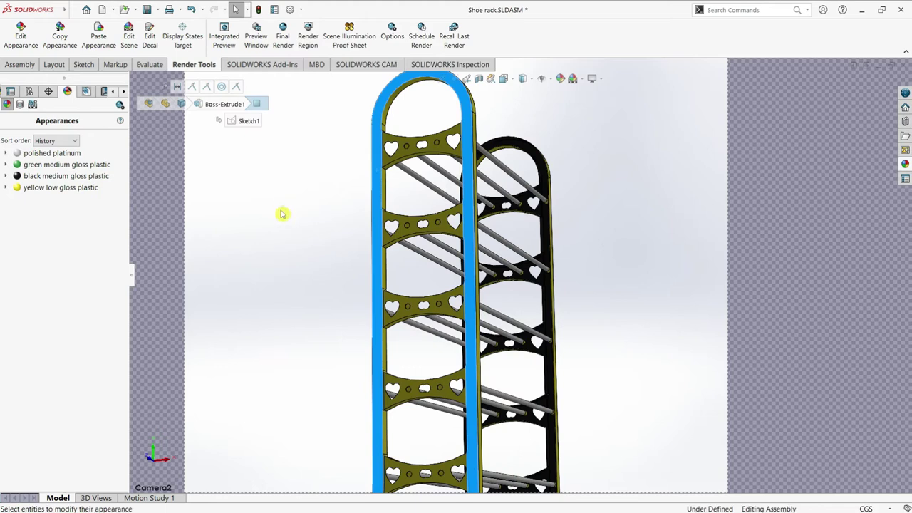
key("Escape")
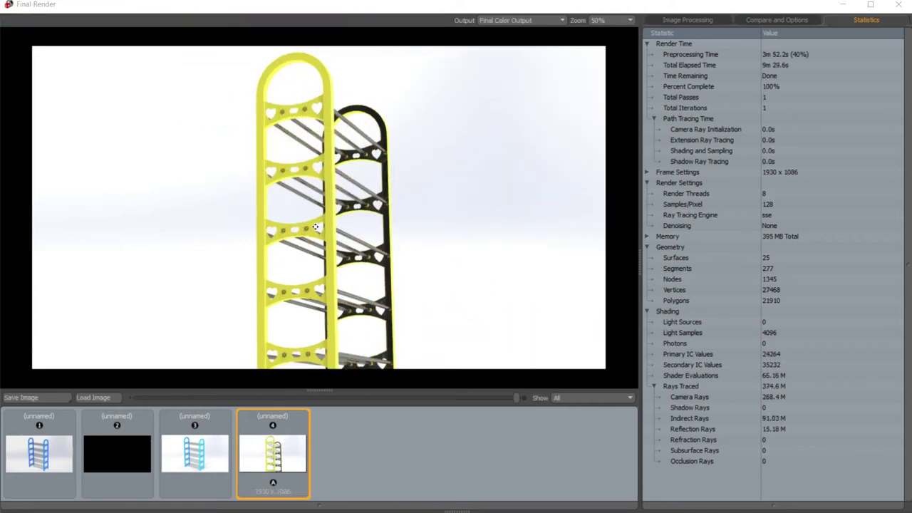
Save the new yellow-and-black render image as shoe rack-2.JPG
scroll(316, 227, "up", 4)
scroll(385, 151, "down", 2)
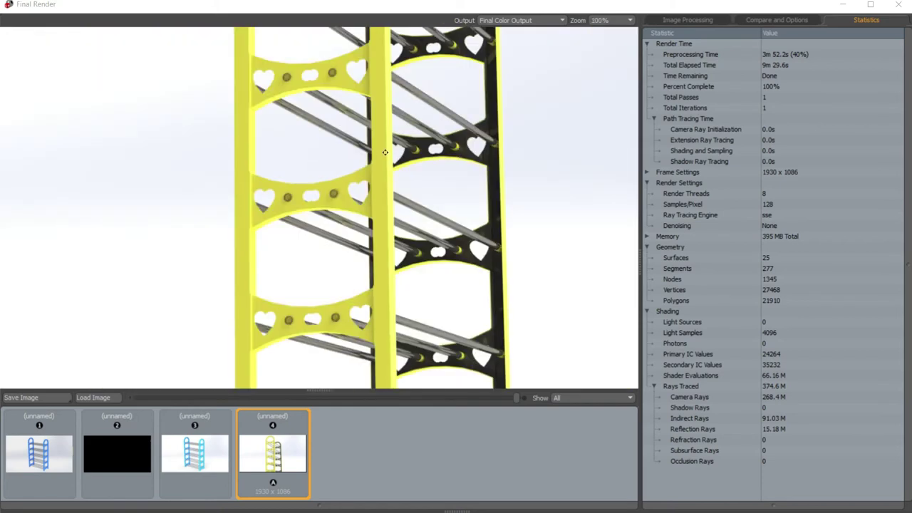
scroll(385, 151, "down", 2)
left_click(39, 398)
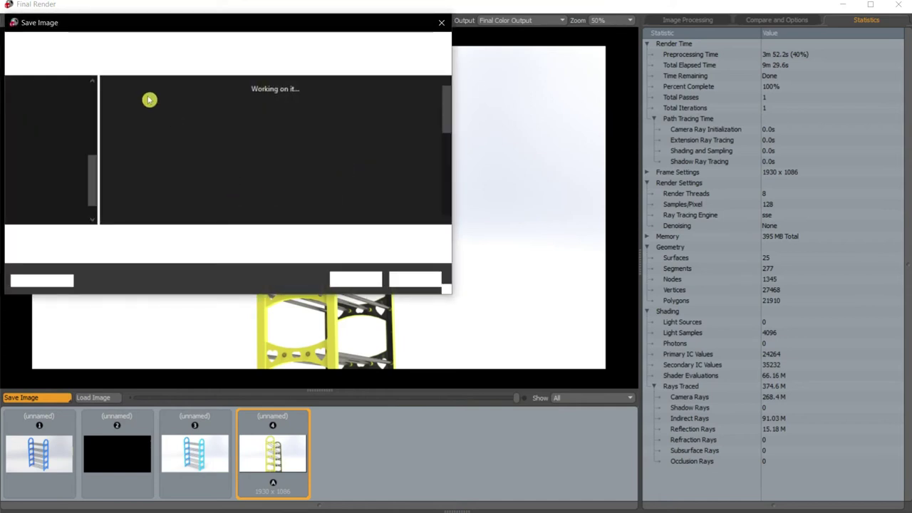
mouse_move(270, 220)
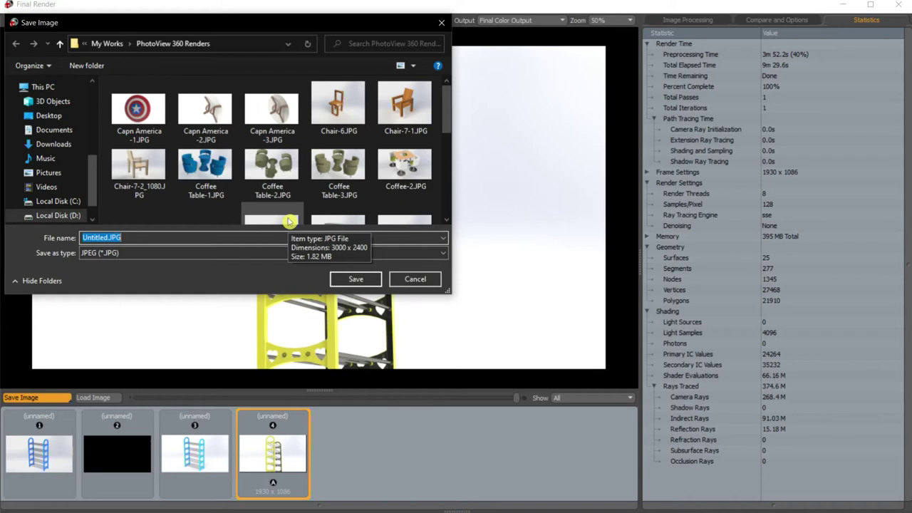
type("s")
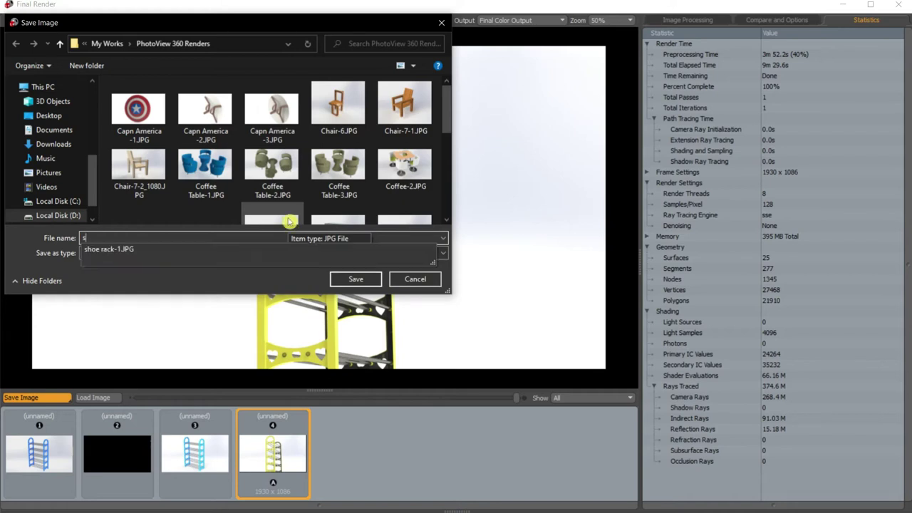
key("Down")
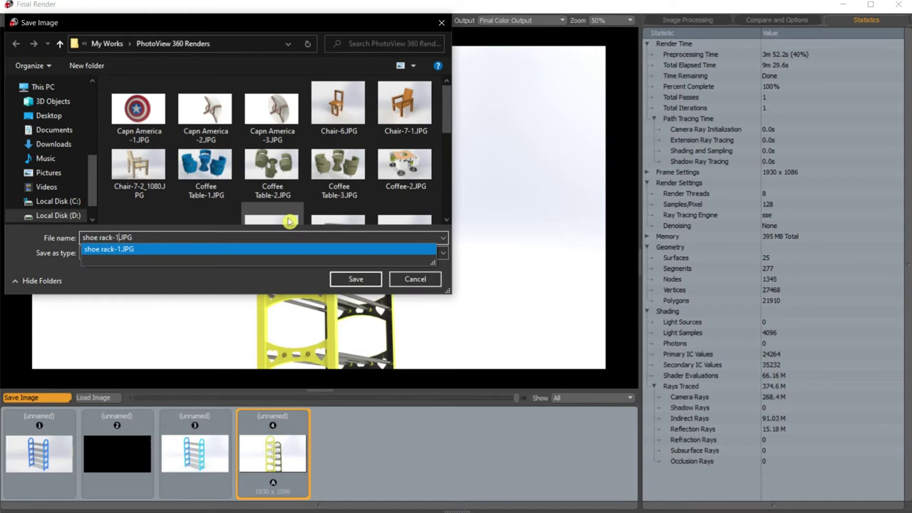
key("BackSpace")
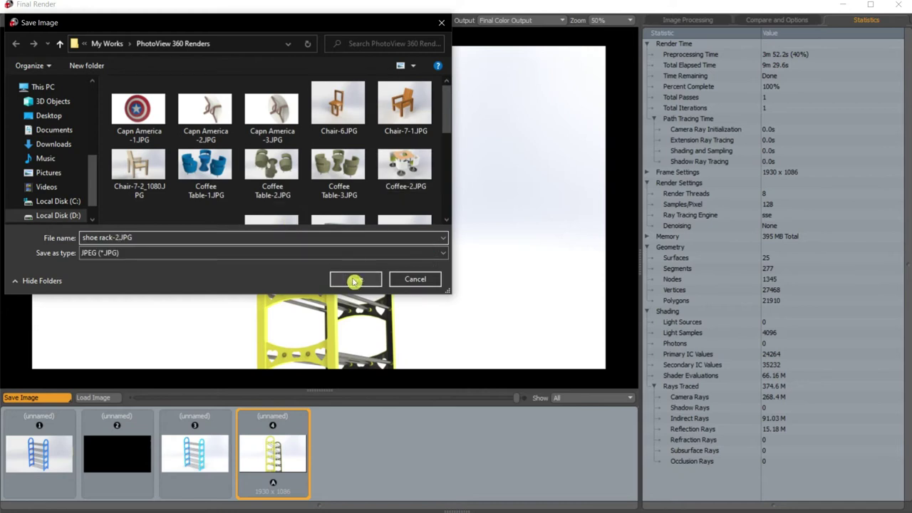
left_click(356, 279)
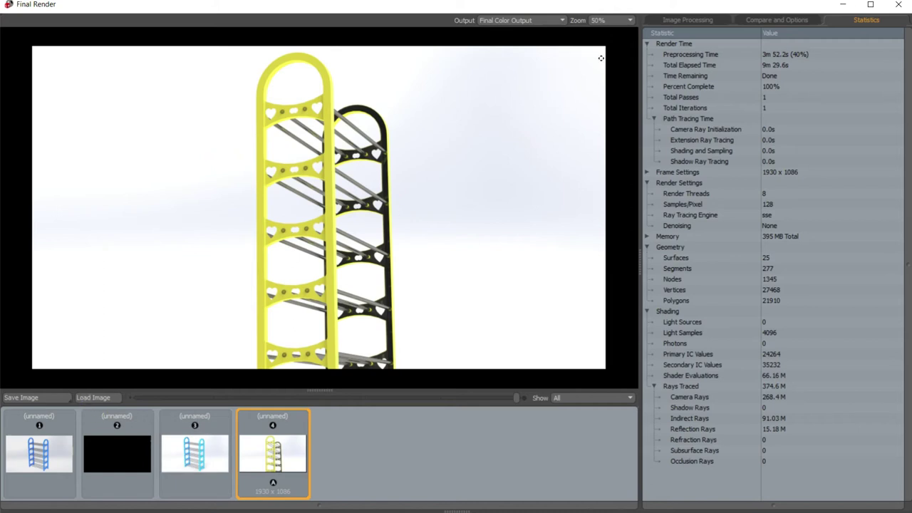
From Save Image, locate shoe rack-1.JPG in the render folder and open its Preview
left_click(22, 398)
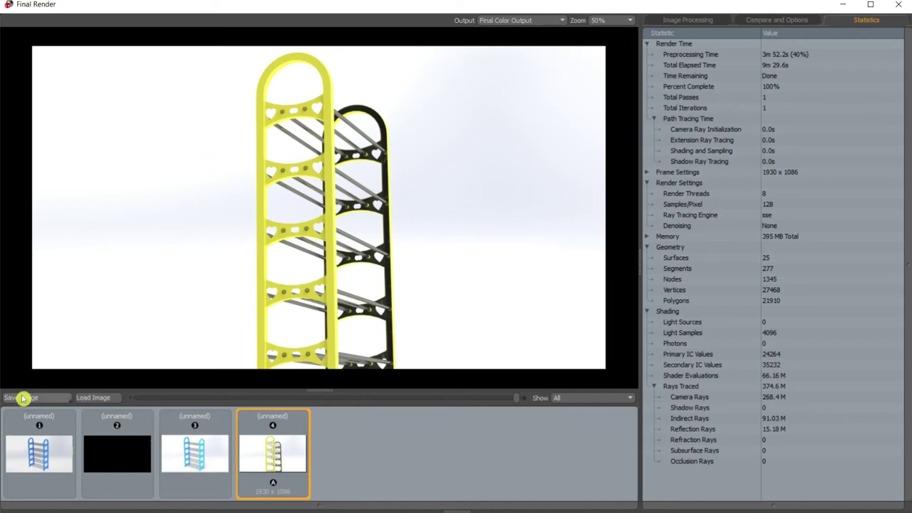
left_click(33, 398)
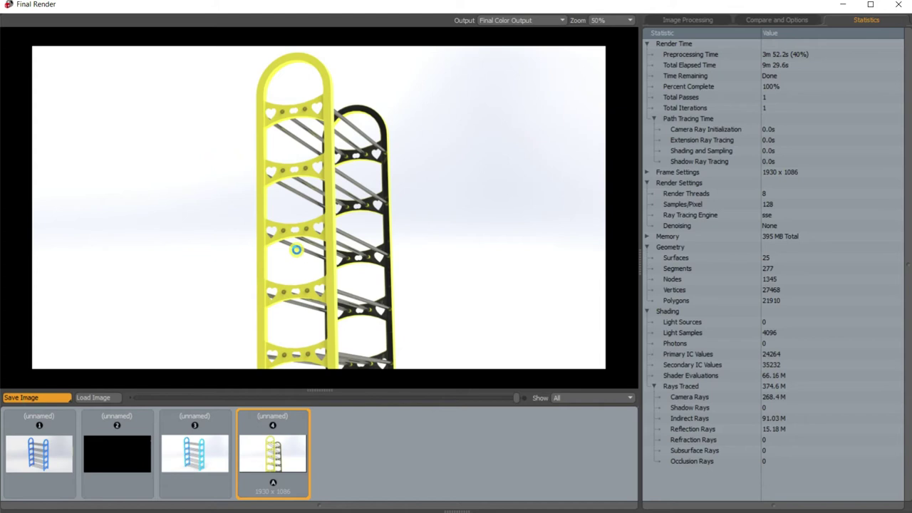
scroll(341, 157, "down", 3)
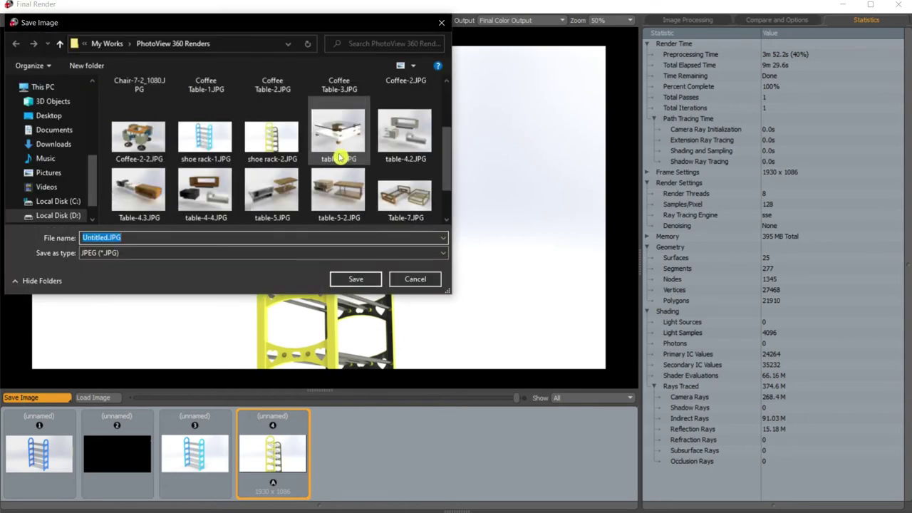
scroll(340, 156, "down", 1)
scroll(445, 175, "up", 1)
left_click(190, 123)
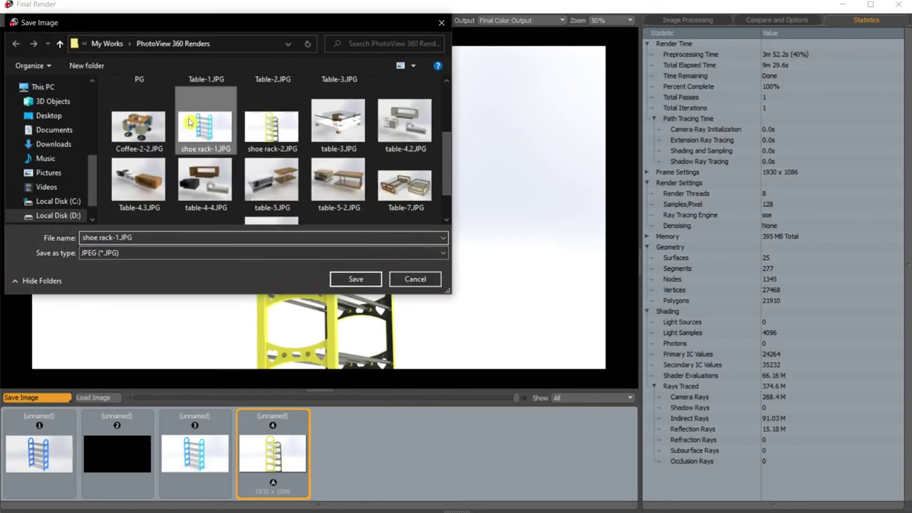
right_click(189, 122)
left_click(241, 149)
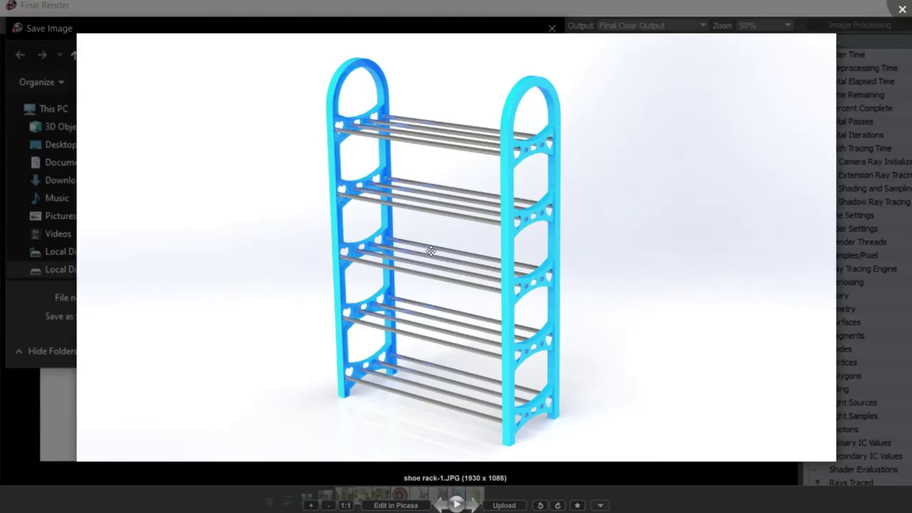
Flip between both shoe rack renders in Picasa, then close the viewer
scroll(432, 251, "up", 2)
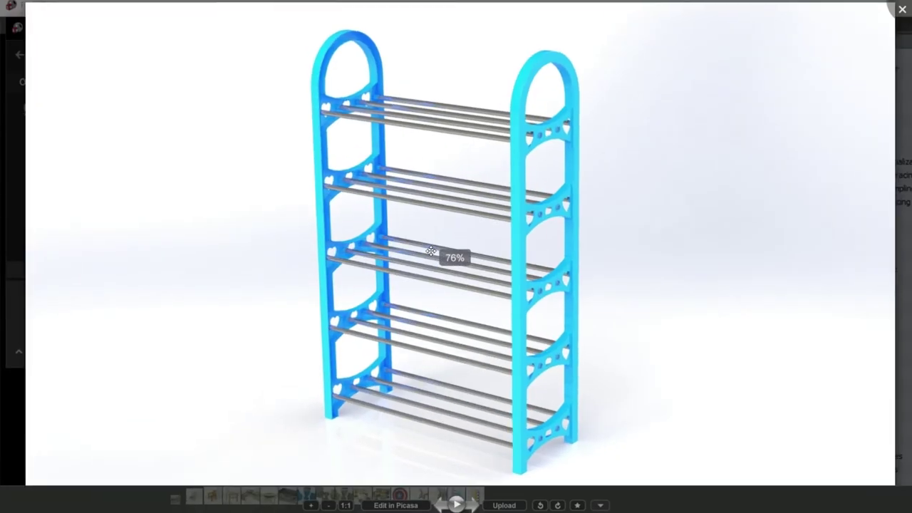
key("Right")
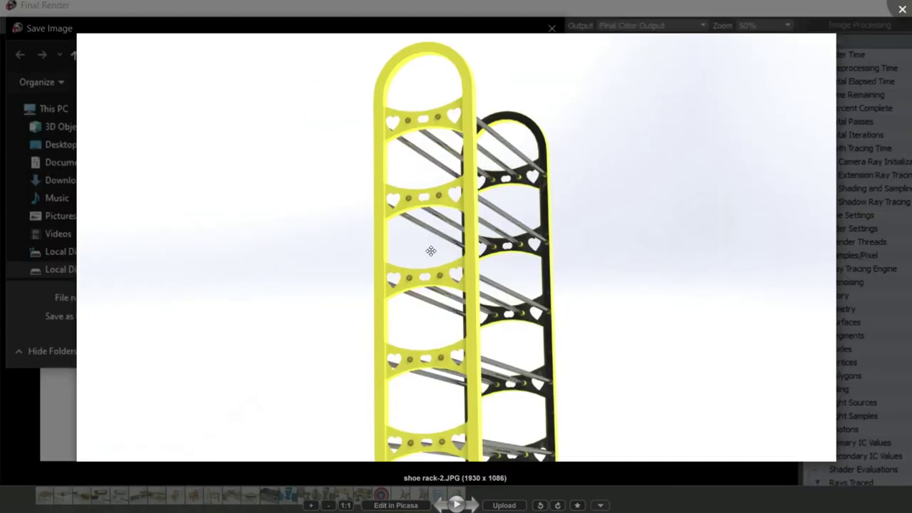
scroll(431, 251, "up", 2)
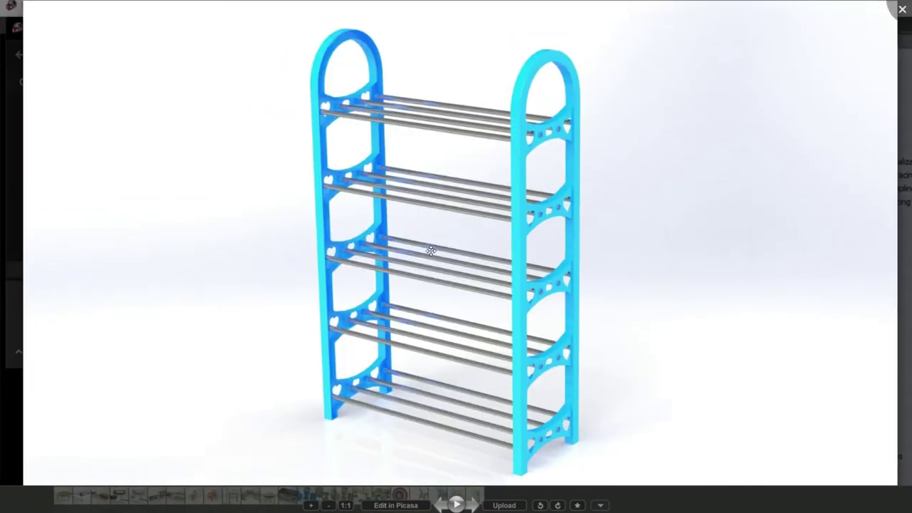
left_click(899, 8)
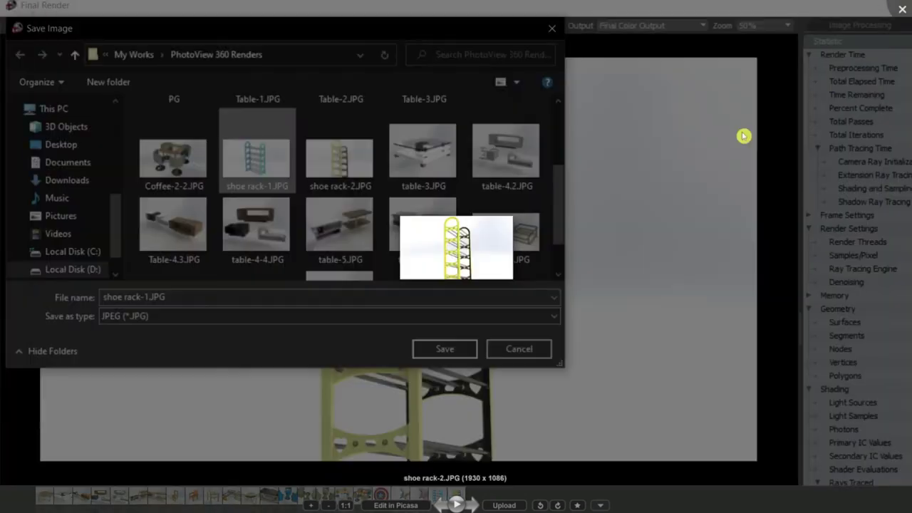
Cancel Save Image, close the Final Render window and return to the isometric view
left_click(441, 24)
left_click(899, 5)
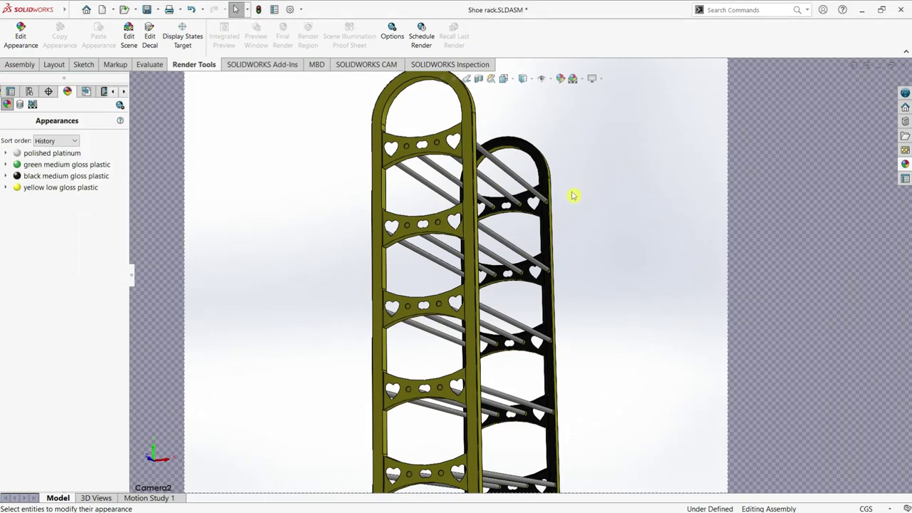
key("ctrl+7")
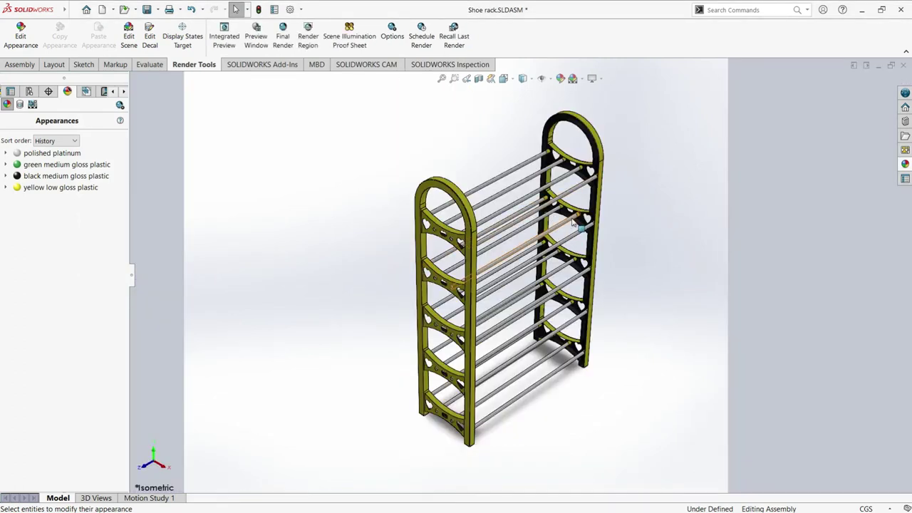
scroll(592, 235, "down", 2)
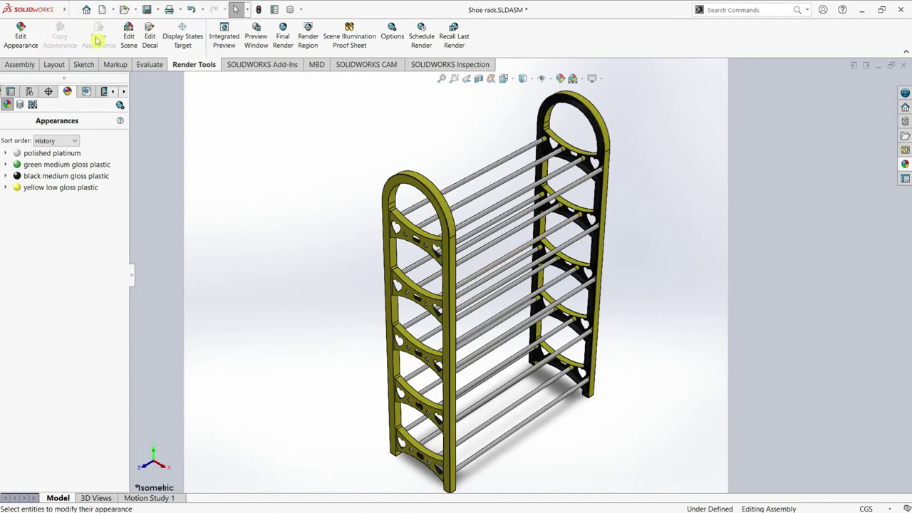
Export the assembly as Shoe rack.STEP (STEP AP214) into STL and STEPs, then close it
left_click(73, 10)
left_click(95, 132)
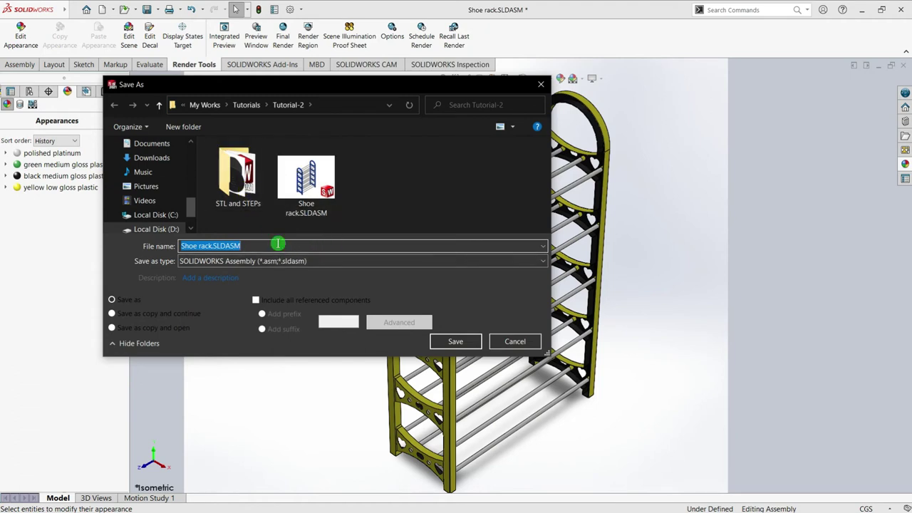
double_click(238, 174)
left_click(275, 262)
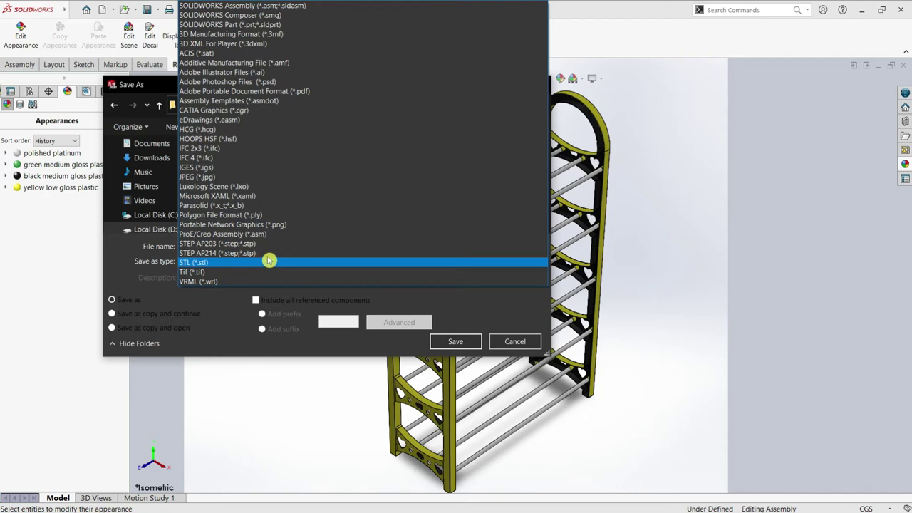
left_click(265, 253)
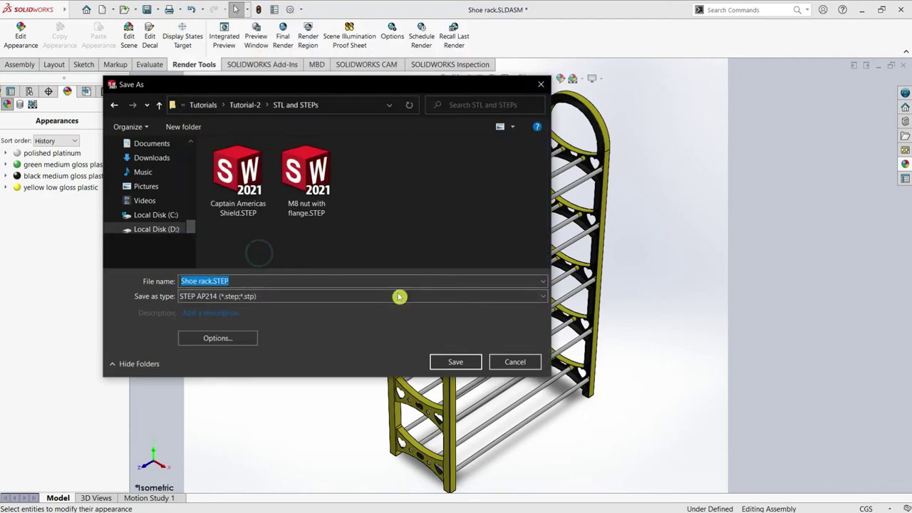
left_click(447, 365)
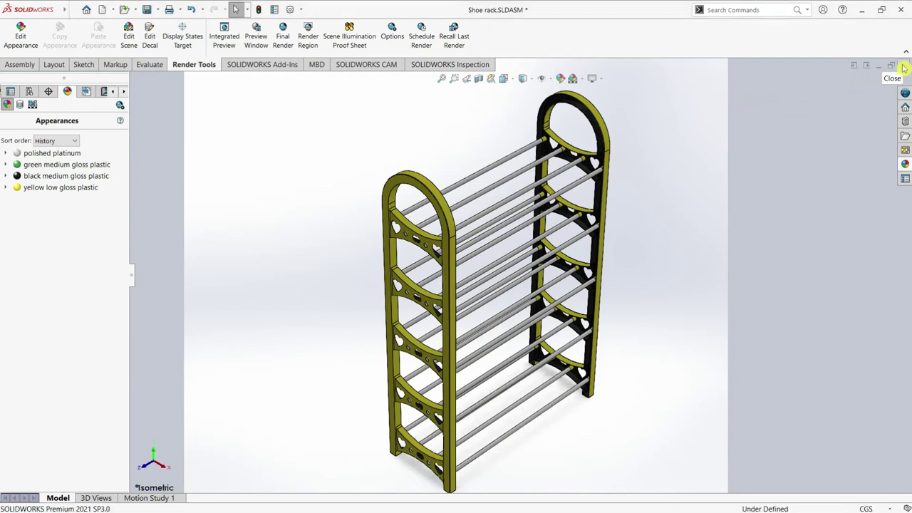
left_click(904, 68)
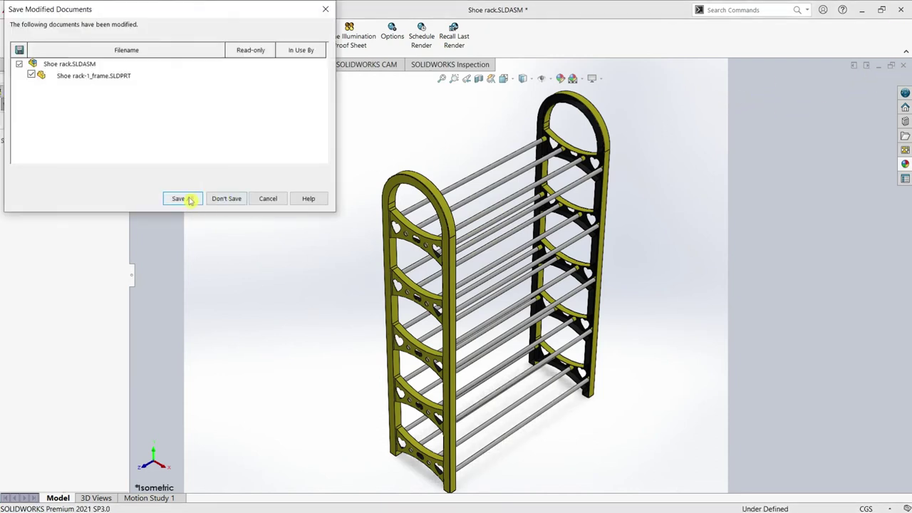
Dismiss the save prompt and launch KeyShot 9 from Start search
key("Escape")
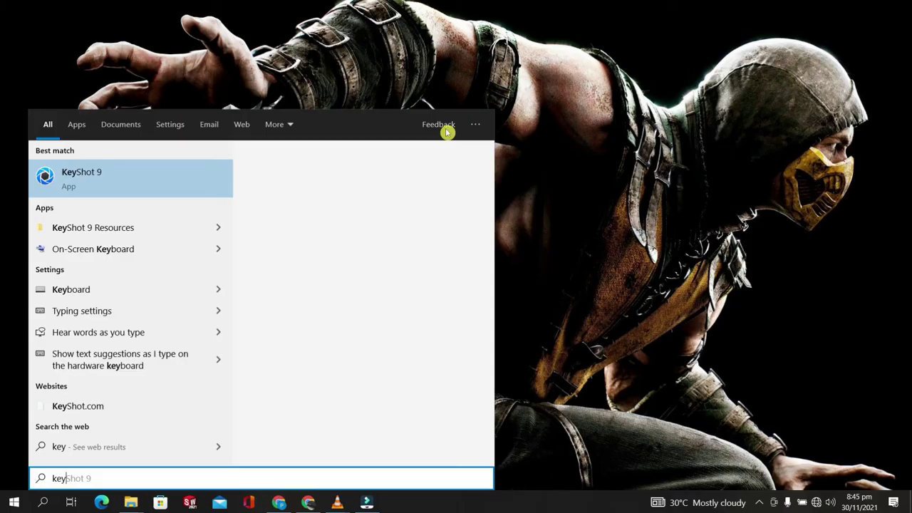
left_click(83, 178)
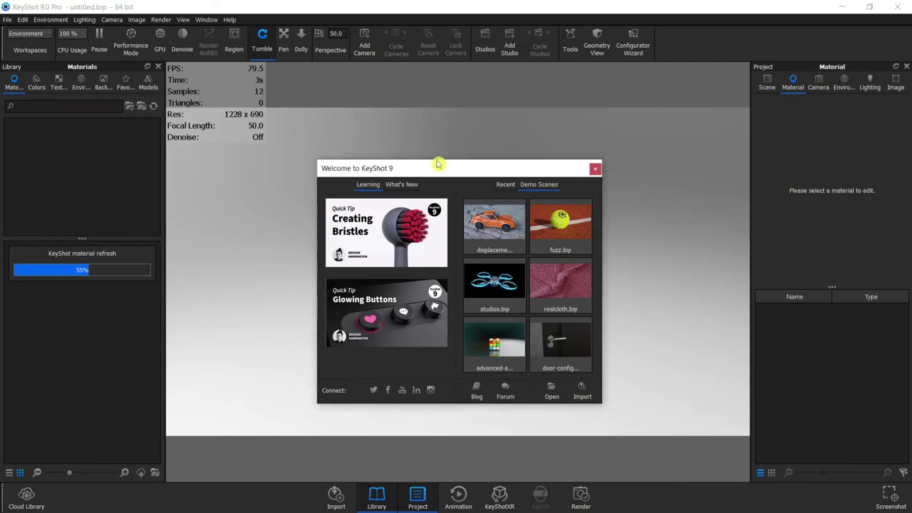
Move the Welcome window aside, hide the heads-up display, and start an import
mouse_move(437, 173)
left_mouse_down()
mouse_move(411, 126)
mouse_move(436, 114)
left_mouse_up()
left_click(183, 21)
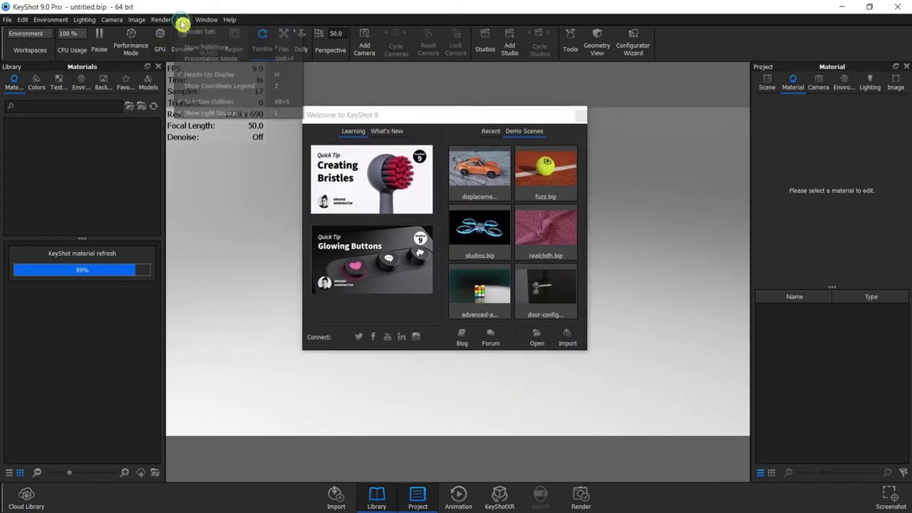
left_click(224, 75)
left_click_drag(426, 113, 421, 118)
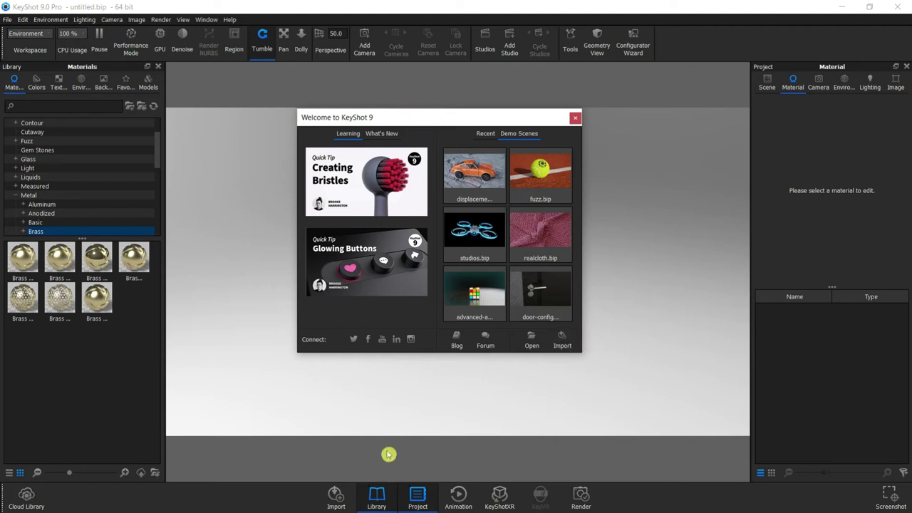
left_click(336, 494)
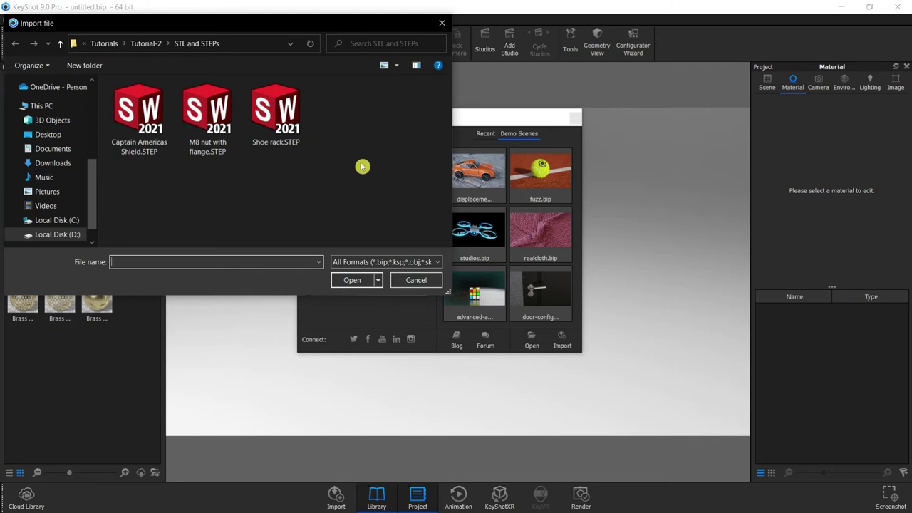
Try importing Shoe rack.SLDASM from Tutorial-2 and dismiss the resulting error
mouse_move(258, 26)
left_mouse_down()
mouse_move(443, 135)
mouse_move(503, 118)
left_mouse_up()
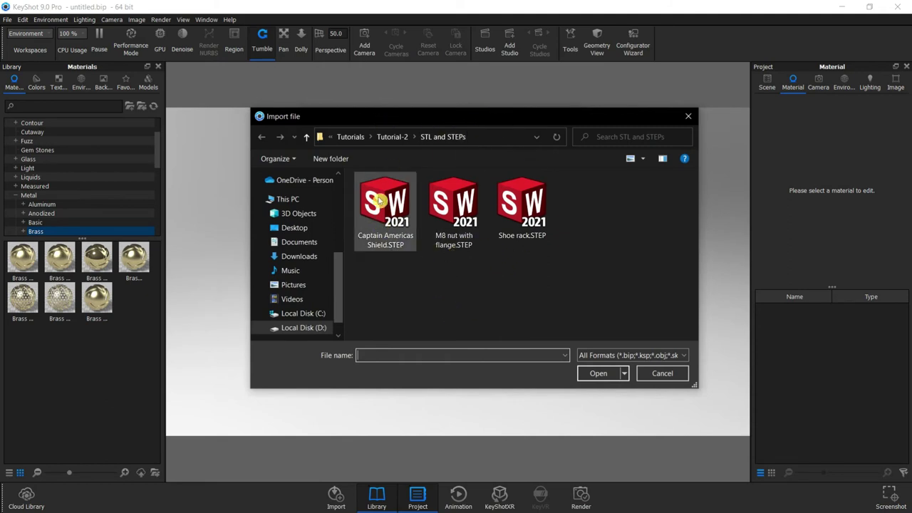
left_click(393, 137)
scroll(694, 267, "down", 2)
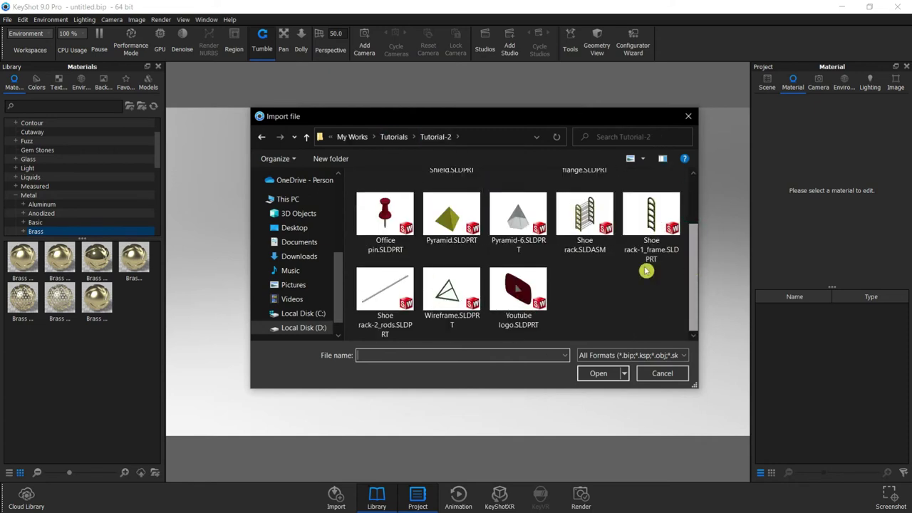
left_click(585, 208)
double_click(584, 208)
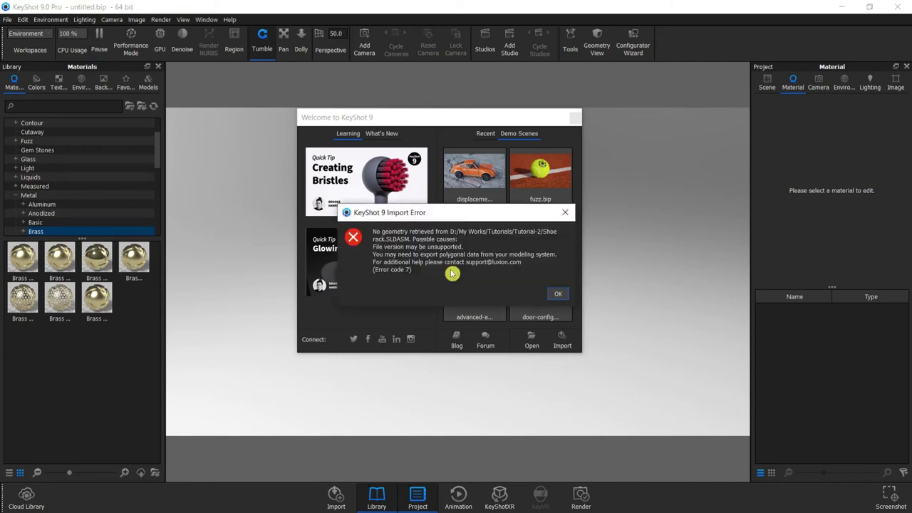
left_click(560, 292)
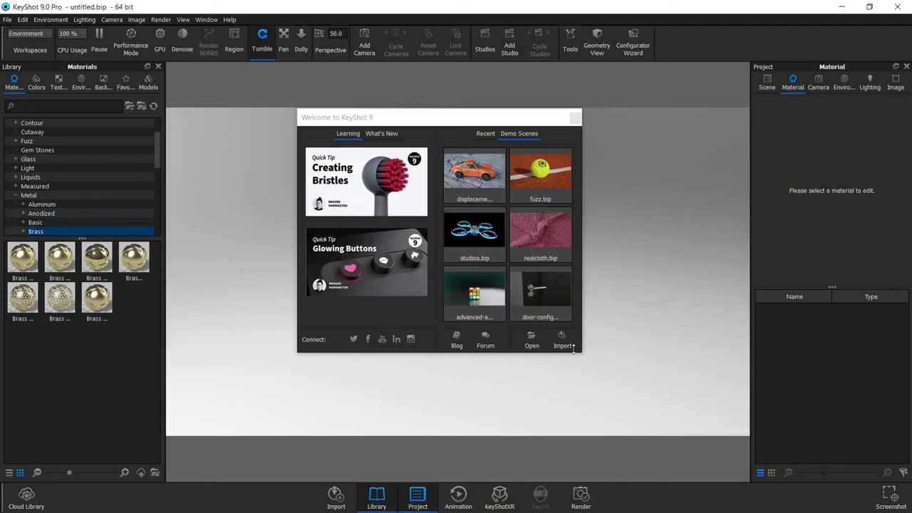
Import Shoe rack.STEP from the STL and STEPs folder instead
left_click(563, 339)
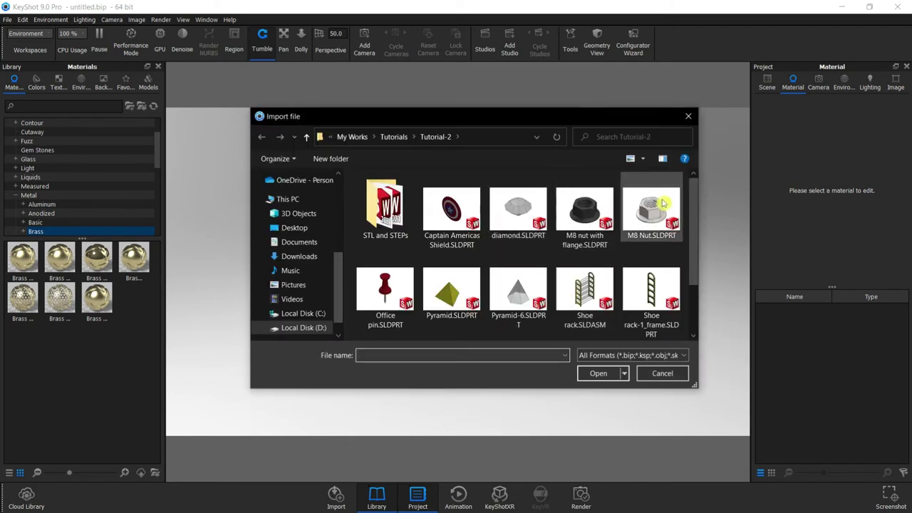
double_click(402, 219)
left_click(515, 210)
double_click(516, 210)
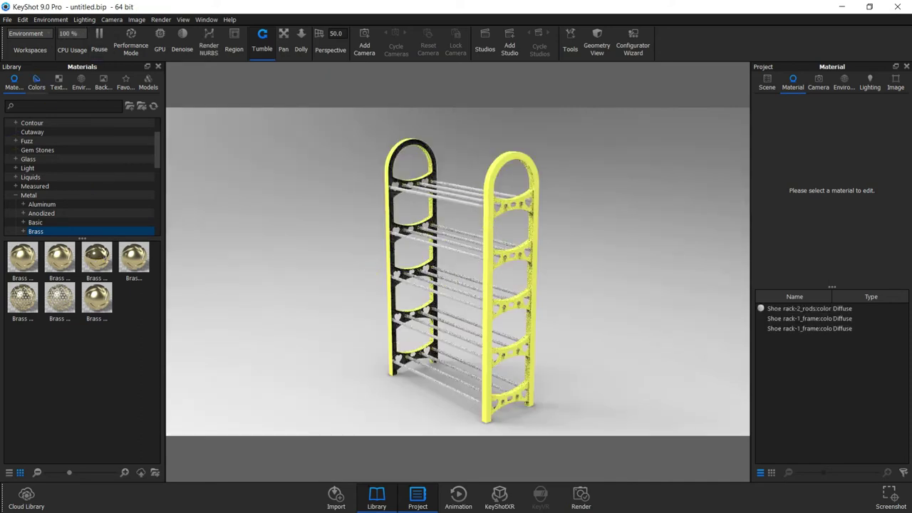
Scroll through the materials library and orbit the rack to a more frontal view
scroll(47, 200, "down", 1)
scroll(51, 204, "down", 3)
scroll(51, 205, "down", 1)
scroll(51, 204, "down", 1)
scroll(50, 200, "up", 2)
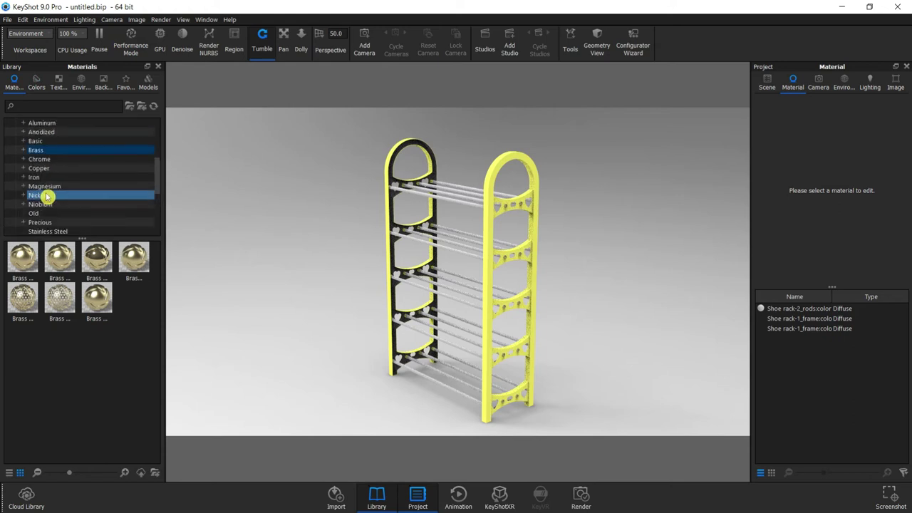
scroll(46, 191, "up", 3)
scroll(45, 191, "down", 1)
scroll(47, 193, "down", 1)
scroll(54, 201, "down", 2)
scroll(55, 203, "up", 2)
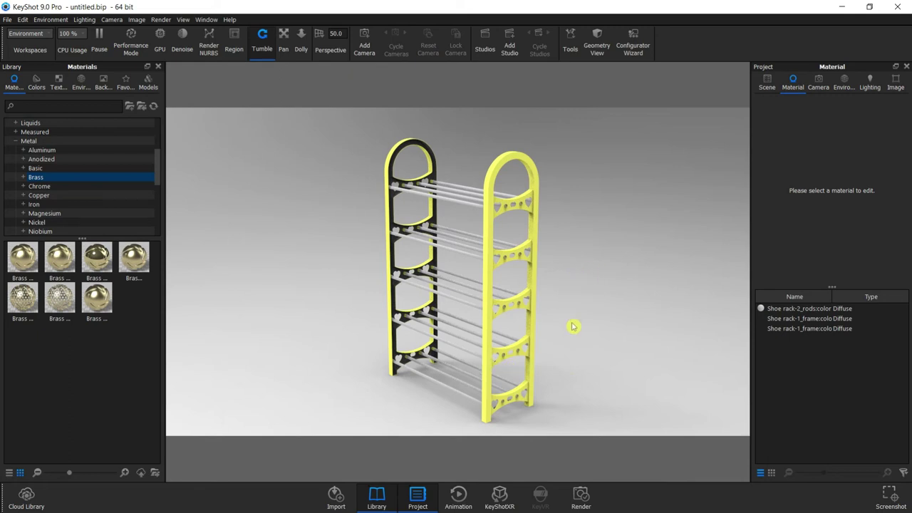
mouse_move(566, 366)
left_mouse_down()
mouse_move(576, 318)
mouse_move(601, 363)
left_mouse_up()
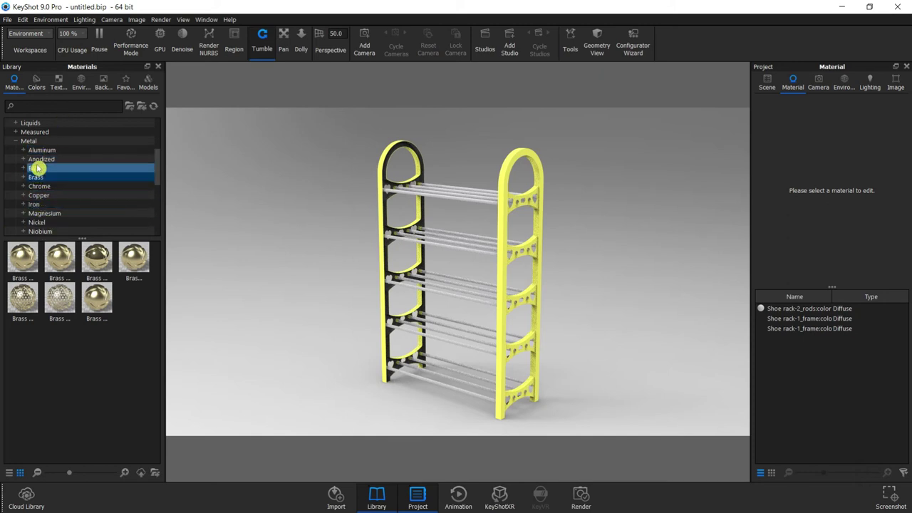
Drag Hard Shiny Plastic Blue from Plastic > Hard onto the rack's outer frame
left_click(16, 142)
left_click(18, 198)
scroll(68, 208, "down", 1)
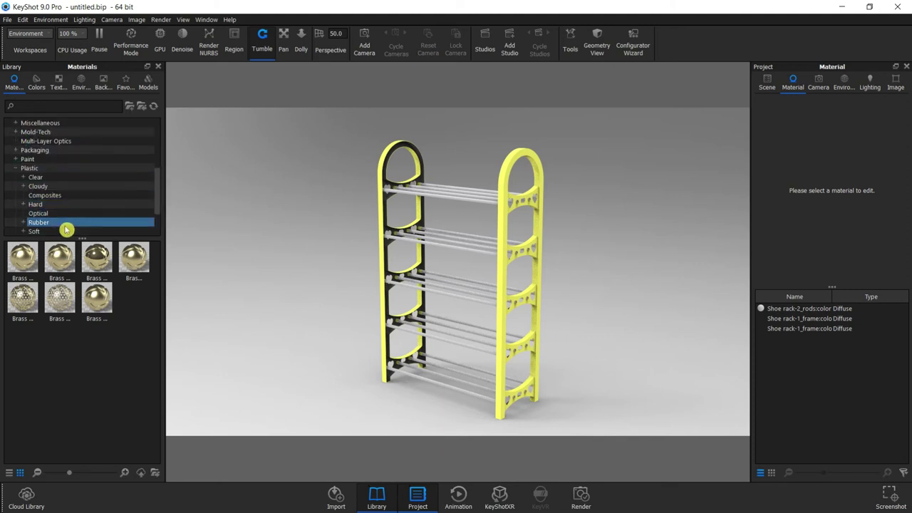
left_click(61, 204)
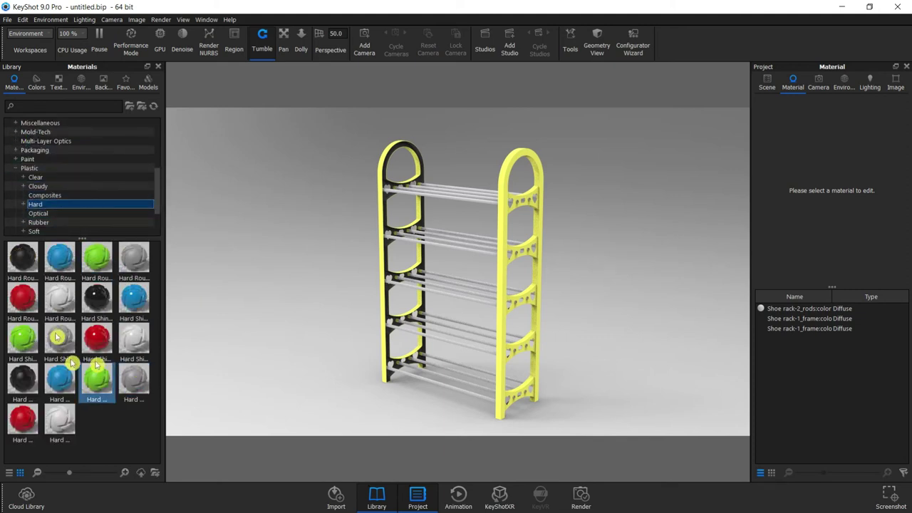
left_click_drag(134, 299, 501, 260)
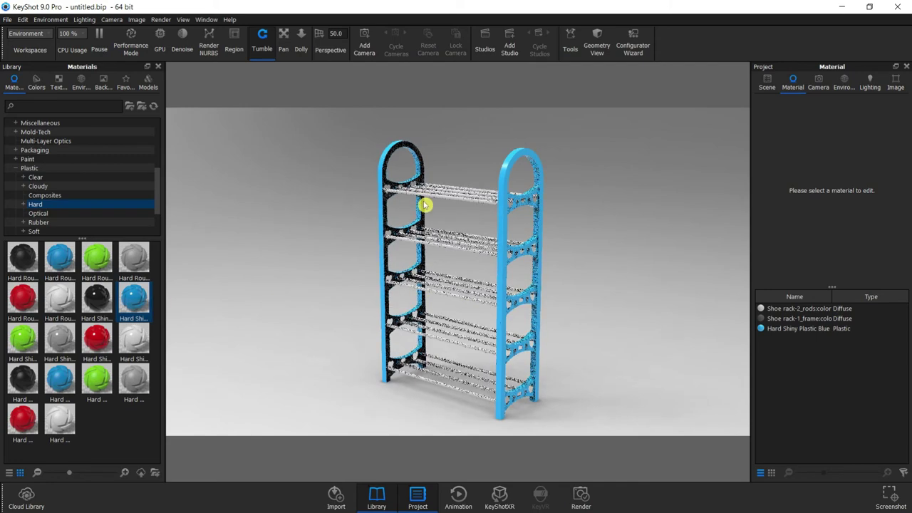
Apply the blue plastic to the other frame side as an unlinked material
scroll(425, 205, "up", 3)
scroll(414, 200, "up", 3)
scroll(383, 153, "up", 3)
mouse_move(135, 299)
left_mouse_down()
mouse_move(190, 304)
mouse_move(373, 259)
mouse_move(432, 269)
left_mouse_up()
left_click(558, 272)
Orbit the rack from a straight-on front view to a three-quarter view
mouse_move(558, 300)
left_mouse_down()
mouse_move(475, 333)
mouse_move(554, 290)
left_mouse_up()
scroll(642, 282, "up", 2)
mouse_move(642, 282)
left_mouse_down()
mouse_move(682, 293)
mouse_move(575, 256)
mouse_move(617, 259)
mouse_move(535, 275)
mouse_move(574, 279)
mouse_move(357, 271)
left_mouse_up()
scroll(360, 285, "down", 2)
mouse_move(363, 302)
left_mouse_down()
mouse_move(403, 306)
mouse_move(401, 320)
left_mouse_up()
Collapse the Plastic group and expand Metal down to the Basic metal materials
left_click(16, 168)
scroll(12, 159, "up", 5)
scroll(31, 179, "down", 1)
left_click(24, 214)
double_click(24, 214)
scroll(53, 186, "down", 2)
left_click(57, 186)
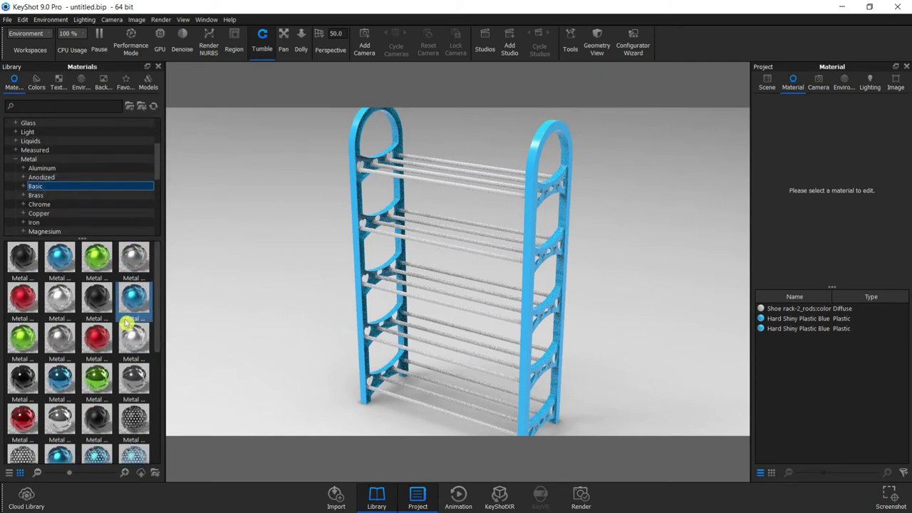
Drop Titanium Polished from Metal > Titanium onto the rack rods
scroll(66, 199, "down", 2)
scroll(66, 199, "down", 1)
left_click(72, 214)
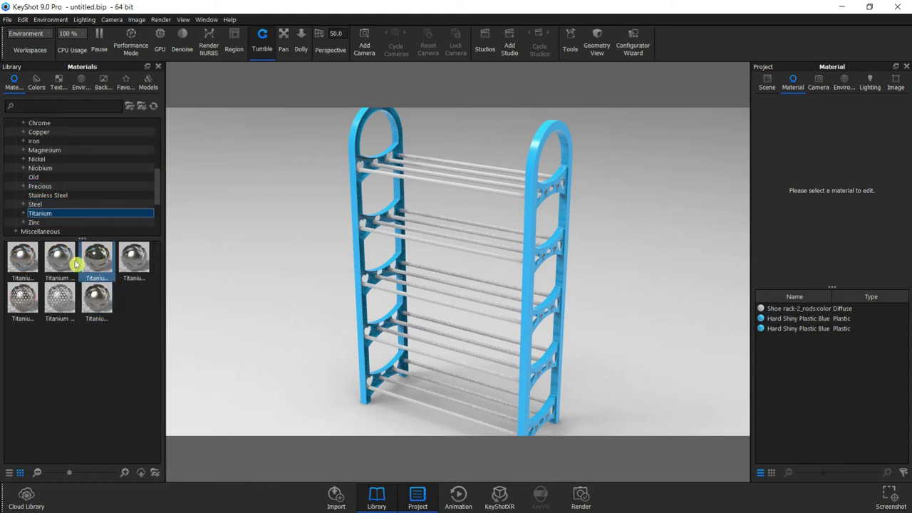
left_click_drag(98, 264, 427, 303)
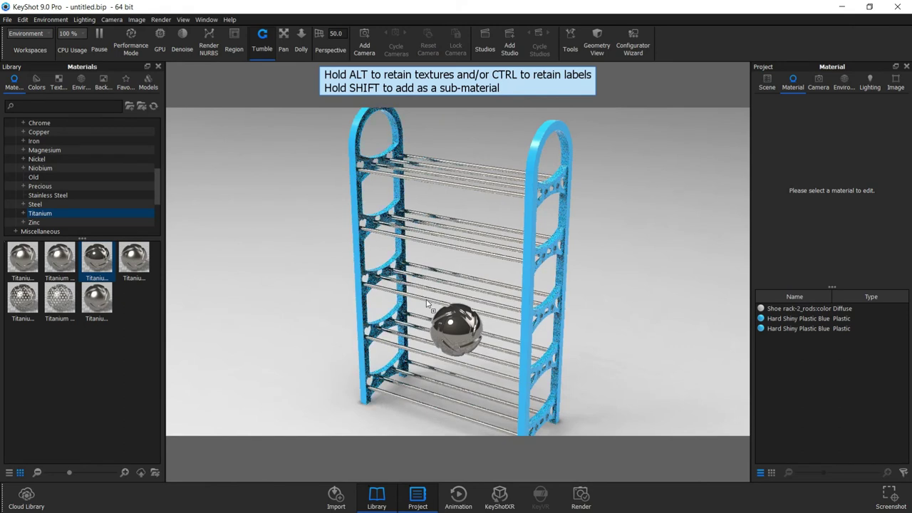
left_click_drag(428, 303, 517, 373)
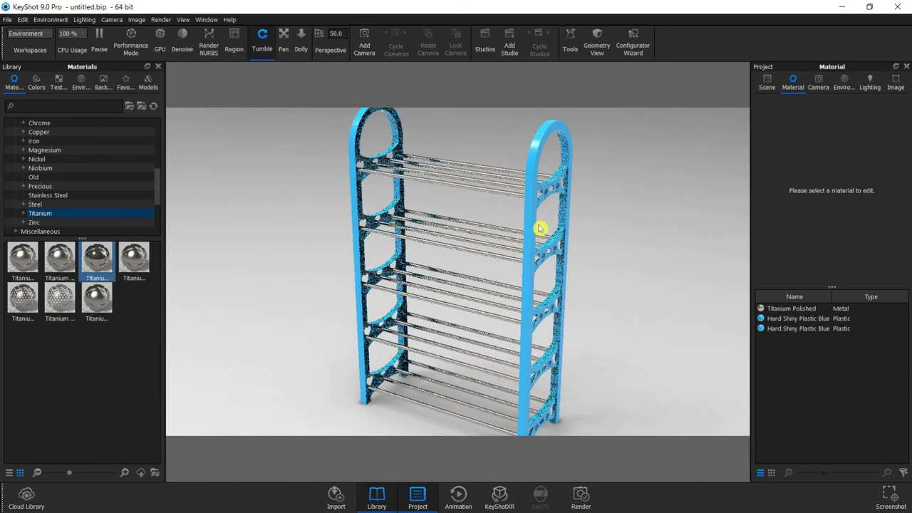
left_click_drag(540, 226, 537, 228)
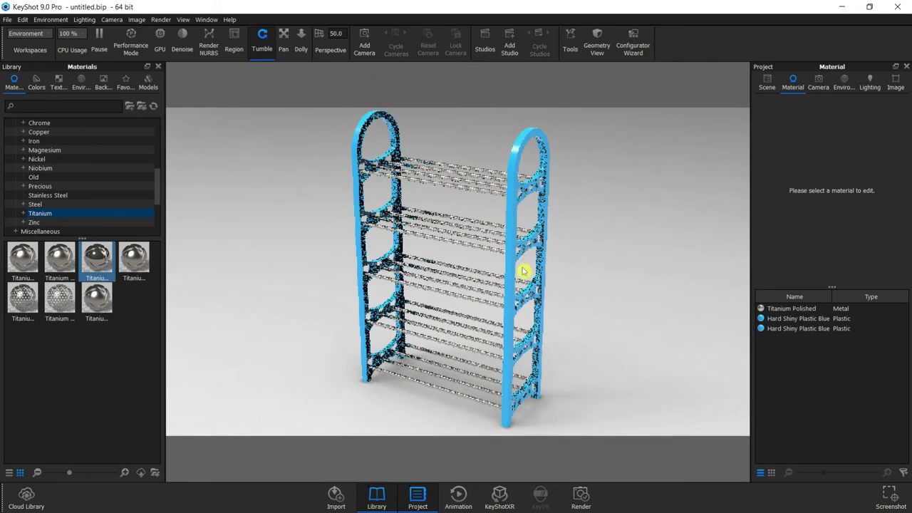
mouse_move(521, 255)
left_mouse_down()
mouse_move(511, 223)
mouse_move(511, 240)
left_mouse_up()
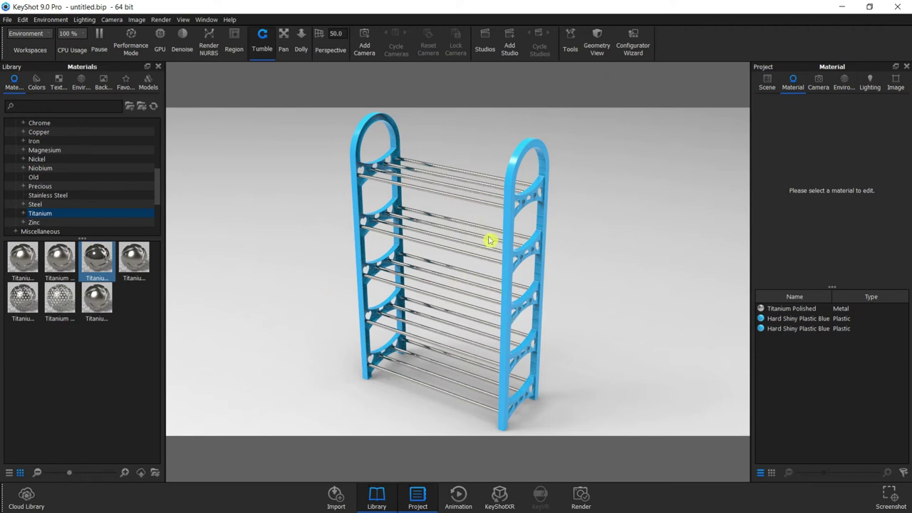
Turn on the heads-up display and save a realtime screenshot as untitled.70.png
left_click(183, 20)
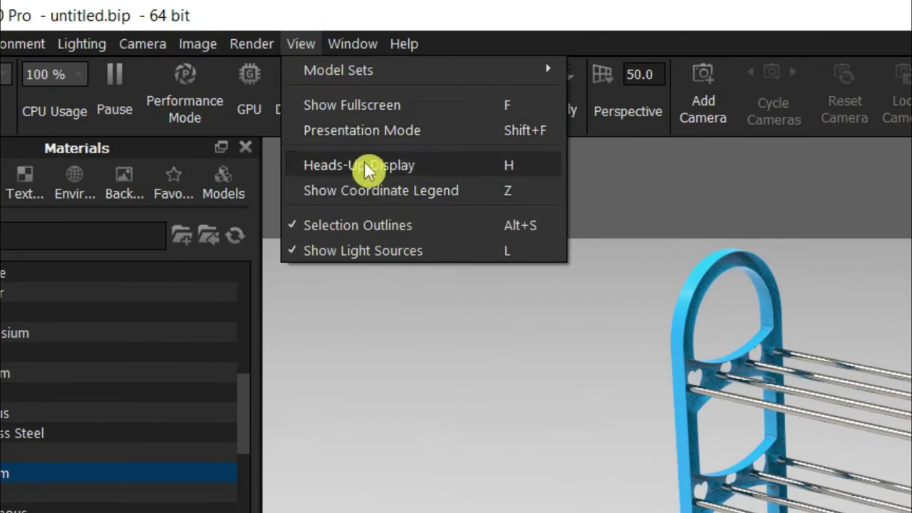
left_click(366, 171)
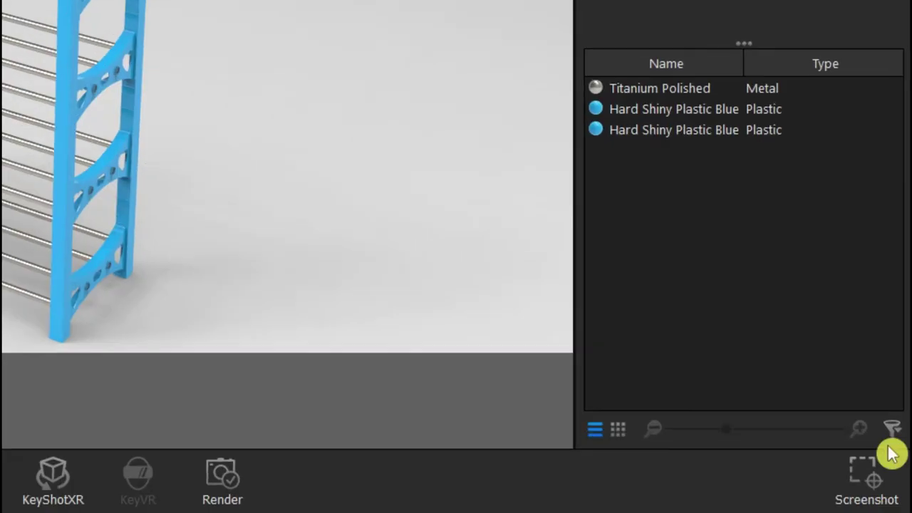
left_click(864, 474)
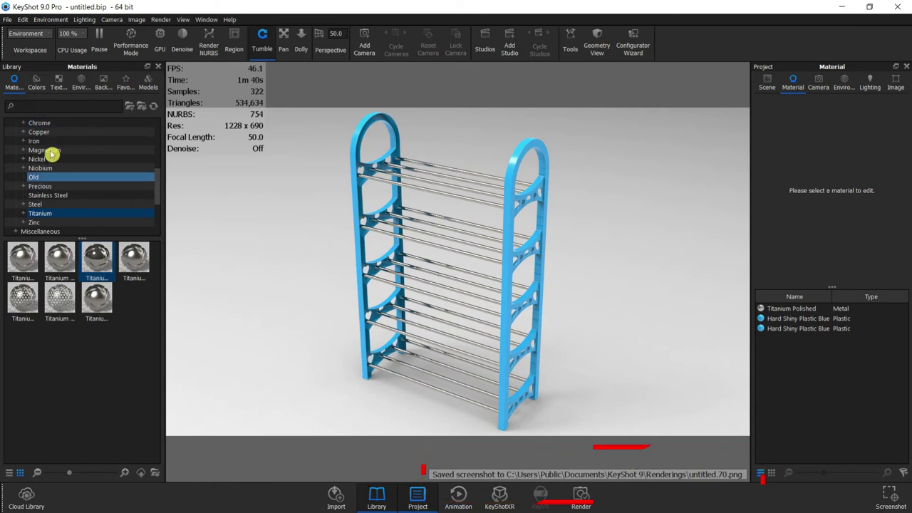
Try a blue clear rough plastic from Plastic > Clear, then abandon it
scroll(50, 154, "up", 3)
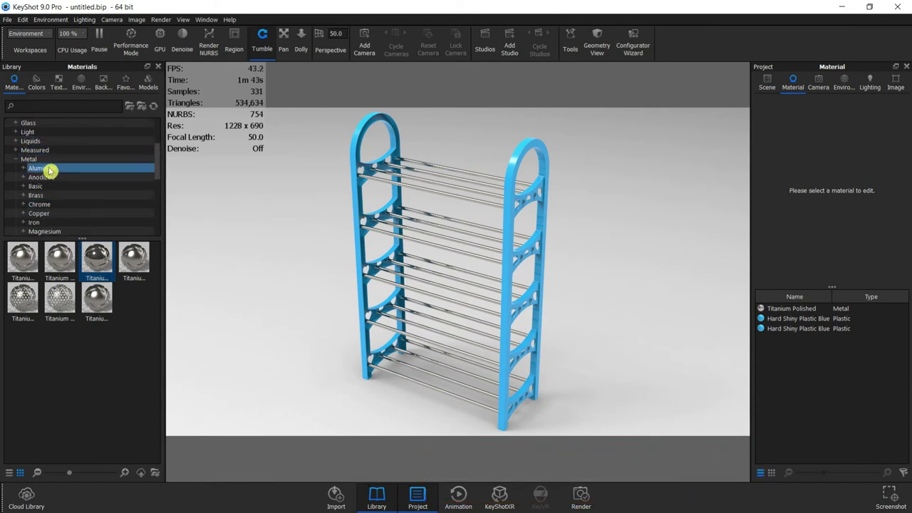
scroll(50, 175, "up", 2)
scroll(50, 184, "down", 3)
scroll(54, 180, "down", 3)
scroll(63, 179, "down", 1)
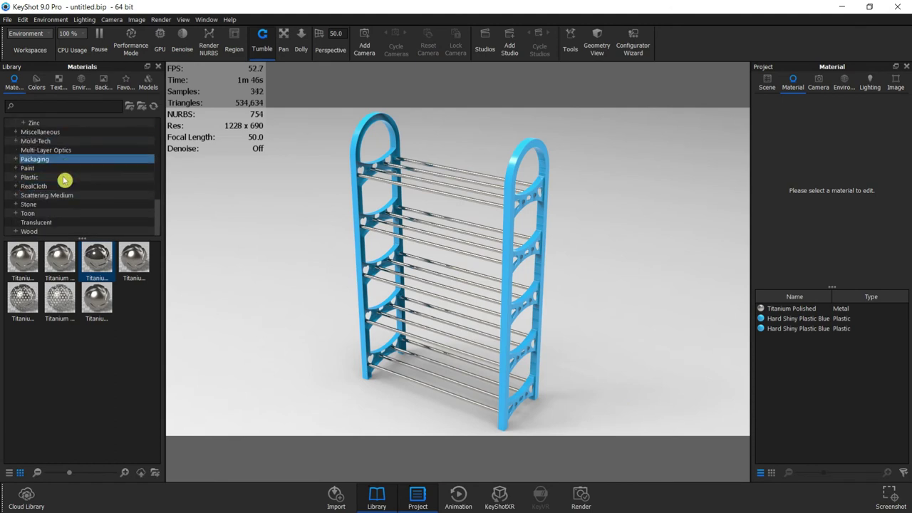
left_click(19, 177)
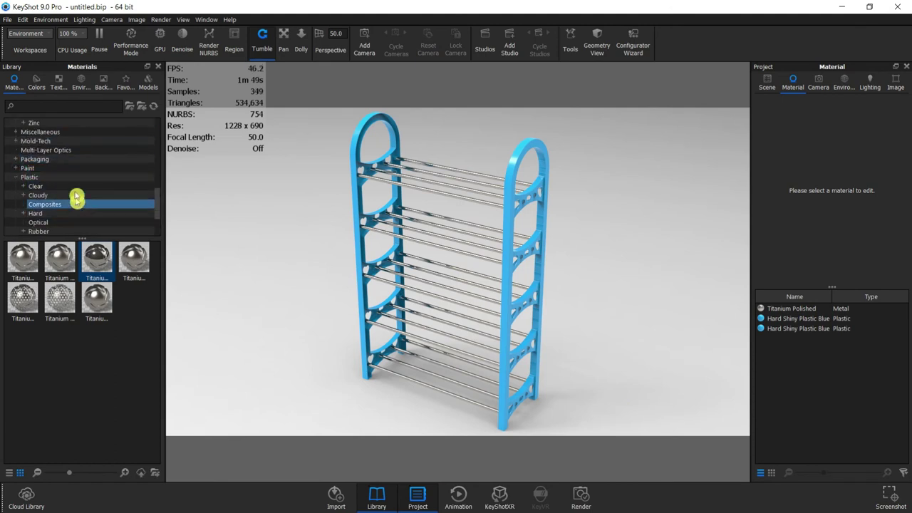
left_click(75, 187)
mouse_move(59, 260)
left_mouse_down()
mouse_move(499, 246)
mouse_move(504, 237)
mouse_move(121, 278)
left_mouse_up()
left_click(44, 205)
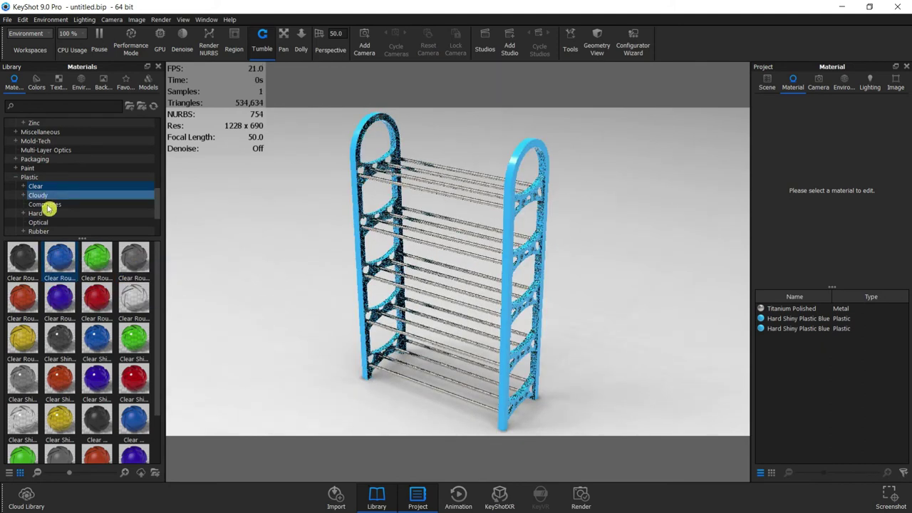
Apply Hard Shiny Plastic Black to both frame sides, linked as one material
left_click(51, 213)
mouse_move(97, 298)
left_mouse_down()
mouse_move(235, 356)
mouse_move(507, 317)
left_mouse_up()
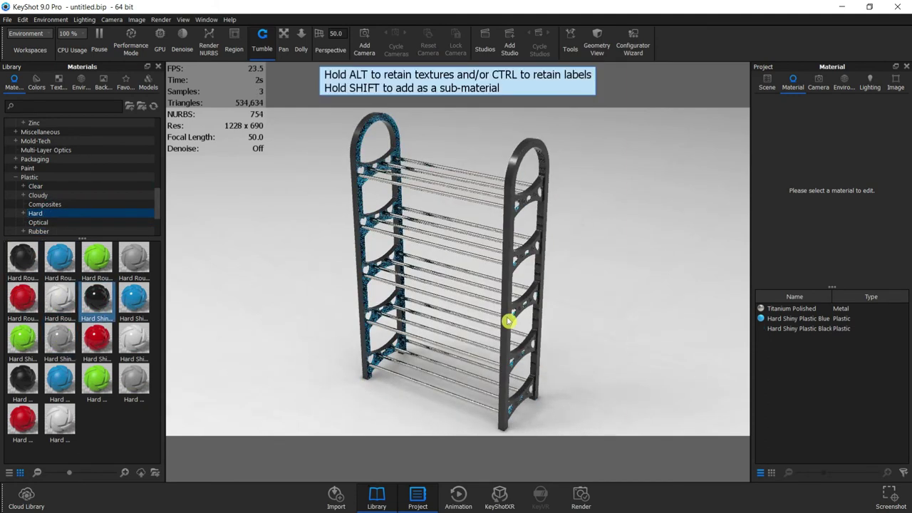
left_click_drag(507, 316, 509, 320)
scroll(401, 146, "up", 5)
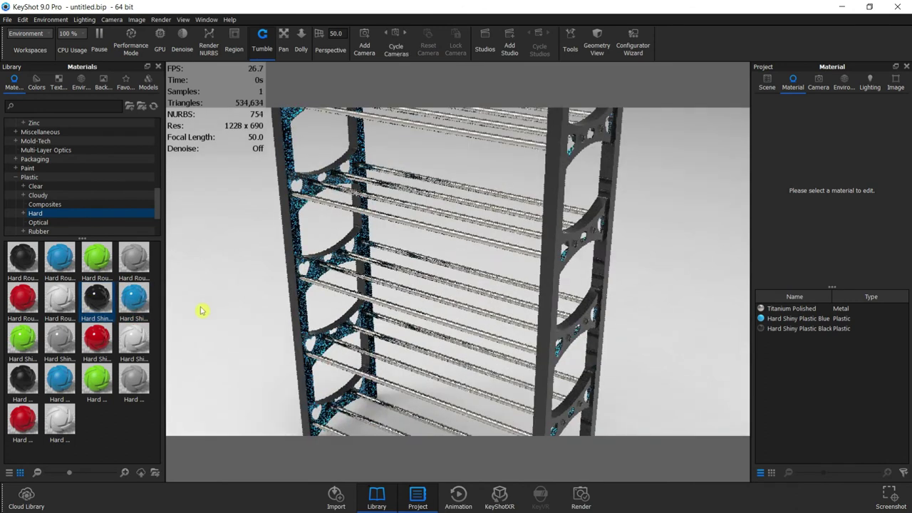
left_click_drag(134, 298, 321, 274)
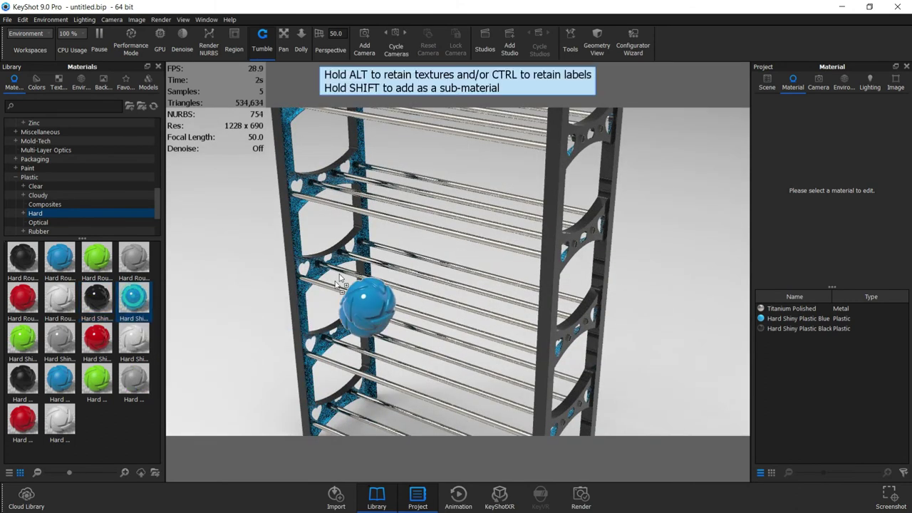
mouse_move(321, 277)
left_mouse_down()
mouse_move(134, 307)
mouse_move(318, 276)
left_mouse_up()
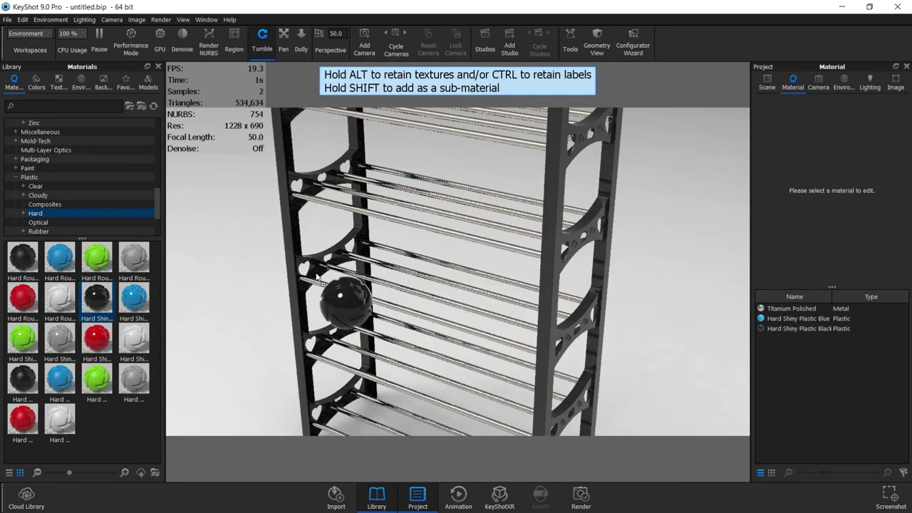
left_click_drag(318, 276, 321, 275)
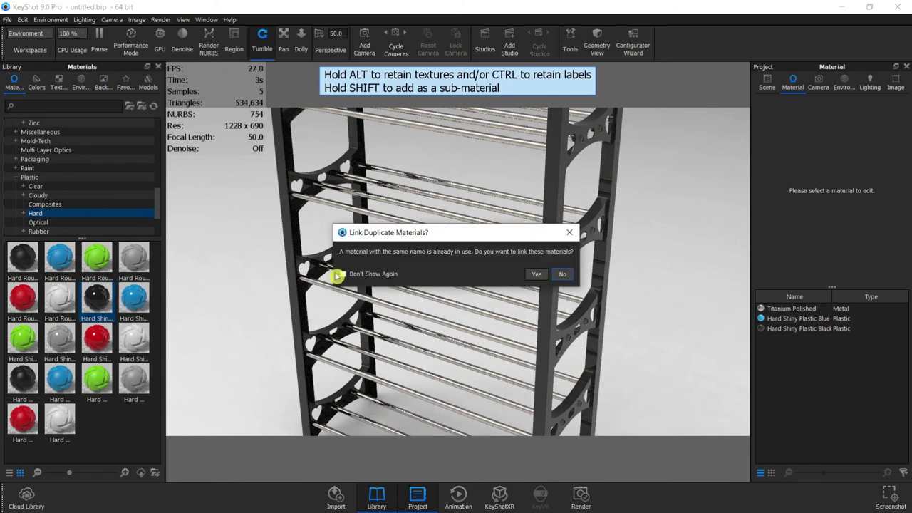
left_click(537, 271)
Orbit the rack to a straight front view, then a slightly different angle
scroll(517, 259, "down", 5)
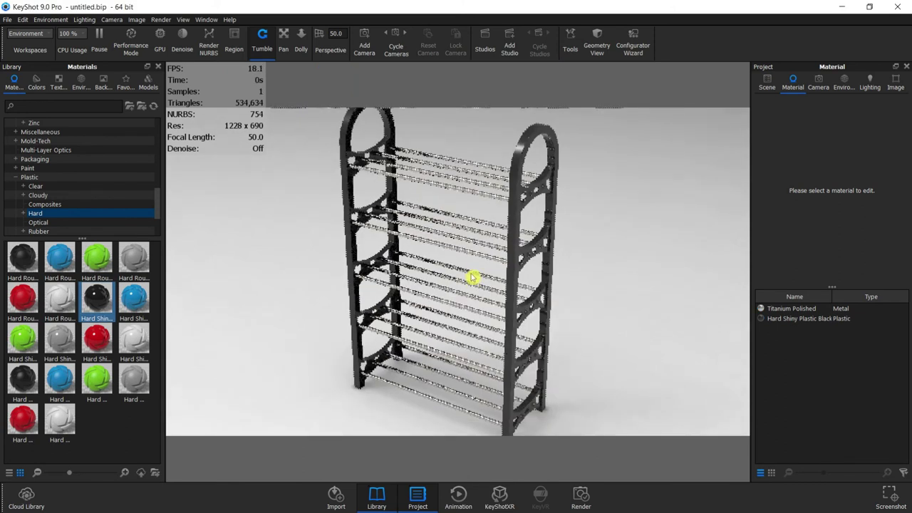
scroll(473, 275, "down", 3)
mouse_move(507, 226)
left_mouse_down()
mouse_move(554, 204)
mouse_move(444, 246)
mouse_move(536, 243)
mouse_move(515, 236)
left_mouse_up()
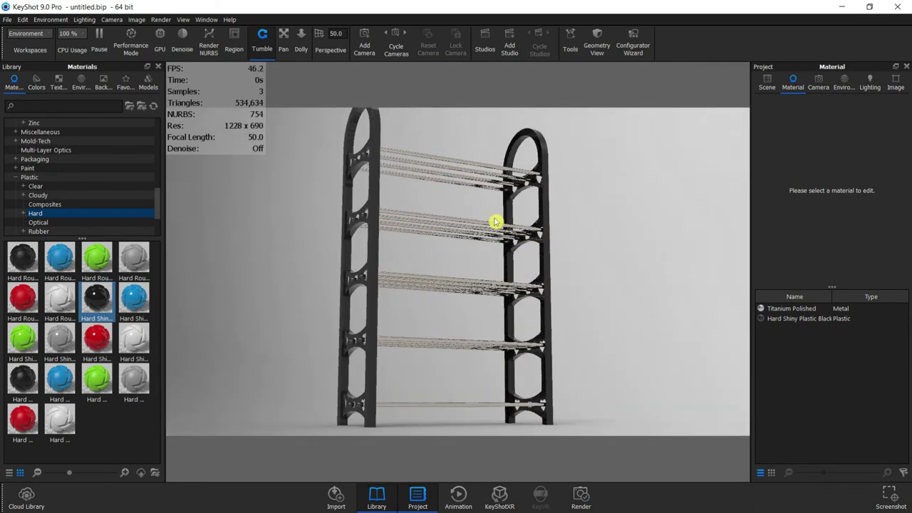
scroll(499, 234, "up", 2)
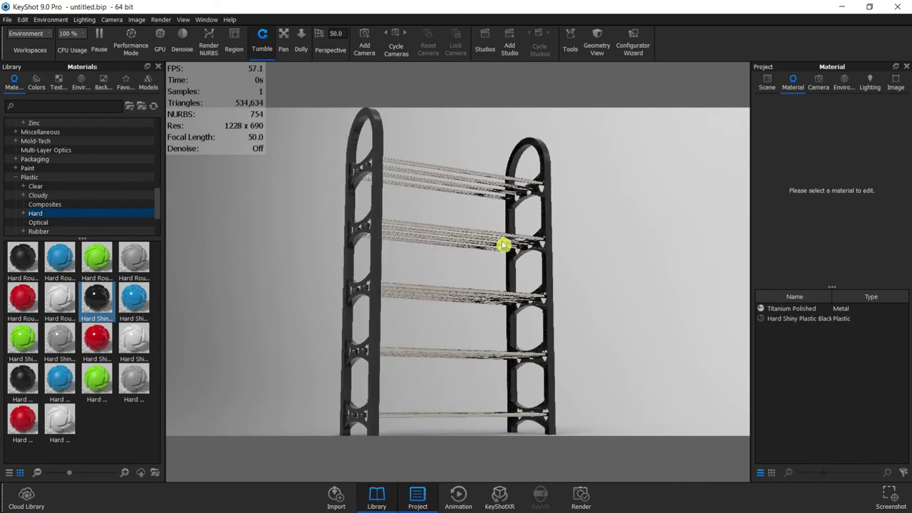
left_click_drag(499, 234, 504, 241)
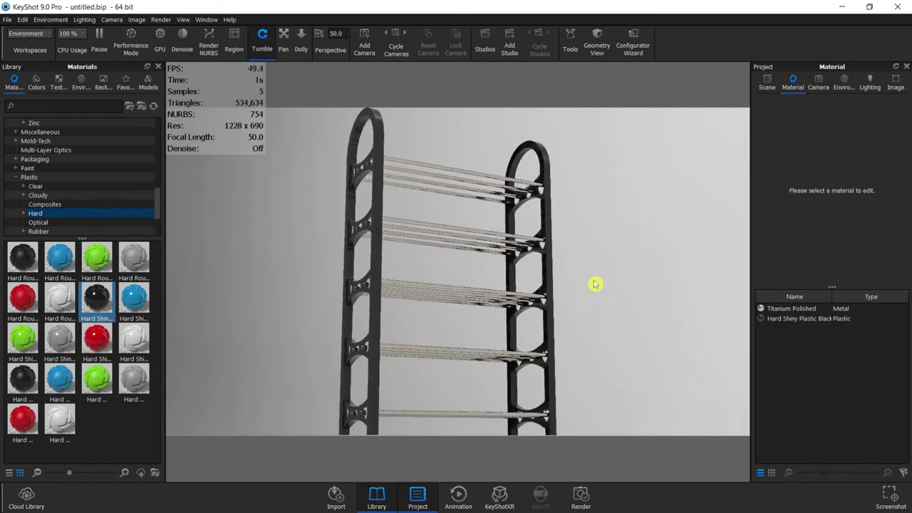
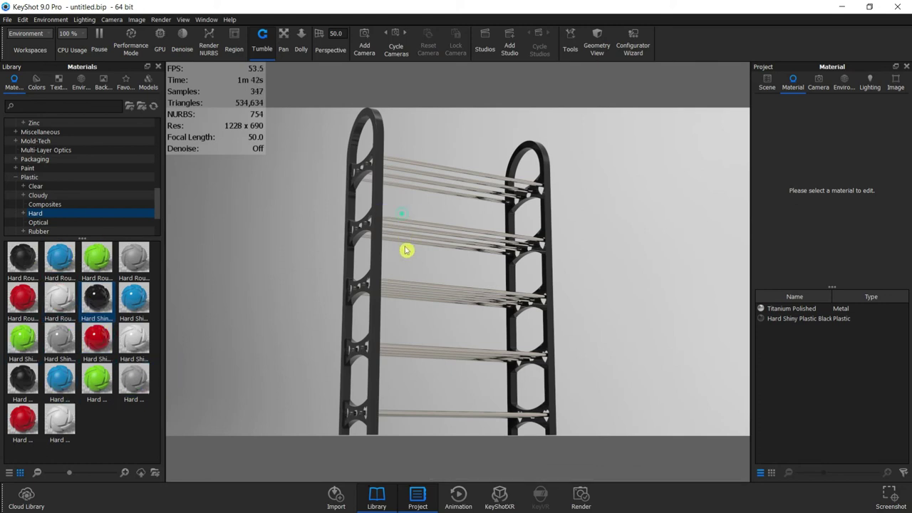
Apply Hard Shiny Plastic Green to both shoe-rack side frames
left_click_drag(407, 250, 411, 278)
left_click_drag(441, 225, 421, 257)
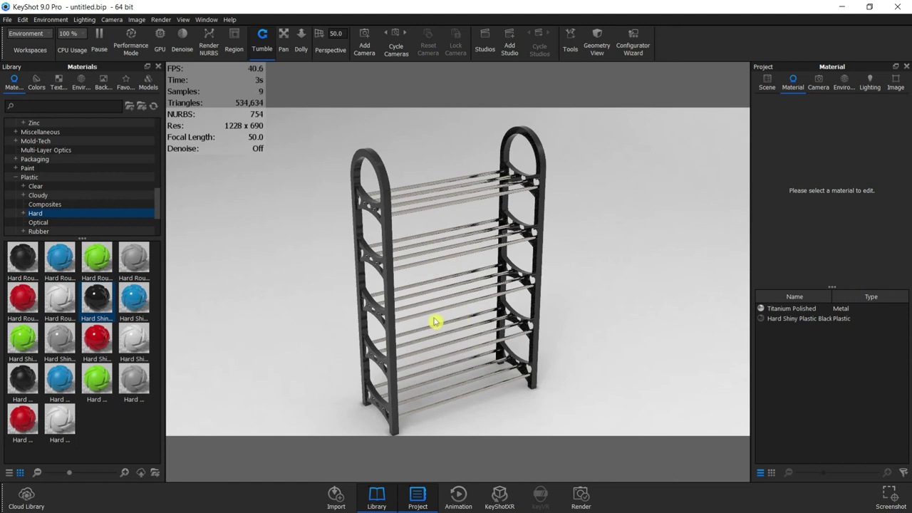
left_click_drag(23, 338, 360, 279)
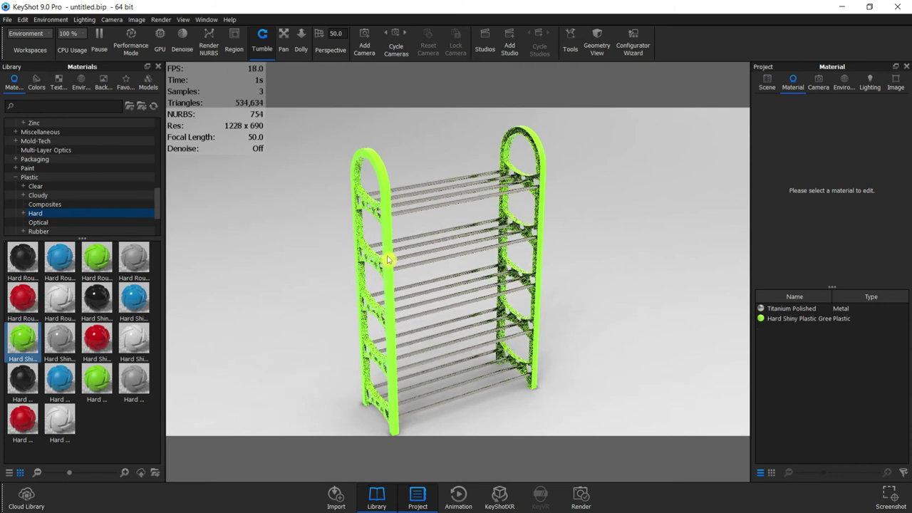
Change the frame material's diffuse colour to yellow #FFE338
double_click(388, 261)
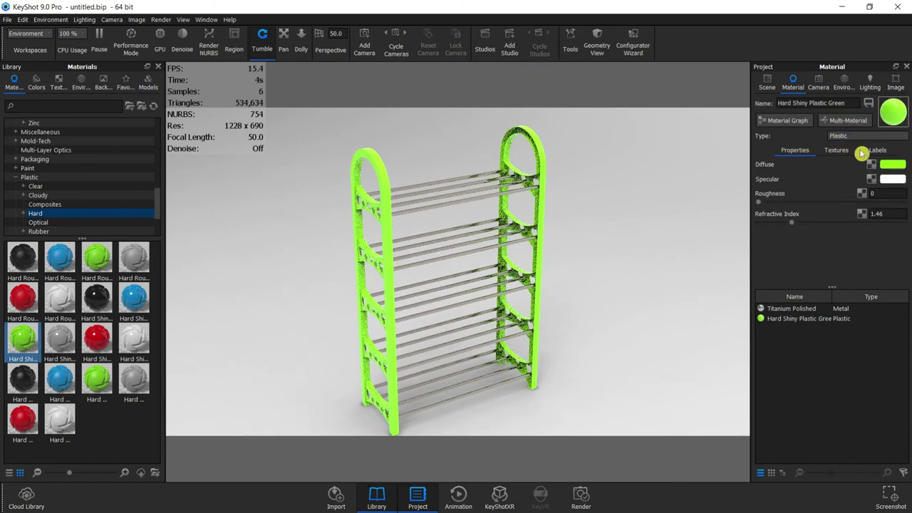
left_click(893, 167)
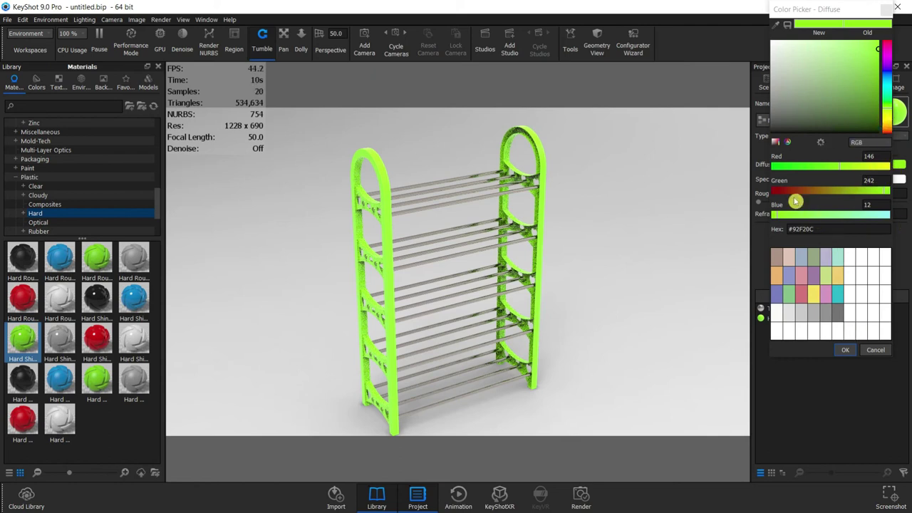
mouse_move(848, 172)
left_mouse_down()
mouse_move(891, 171)
mouse_move(895, 191)
left_mouse_up()
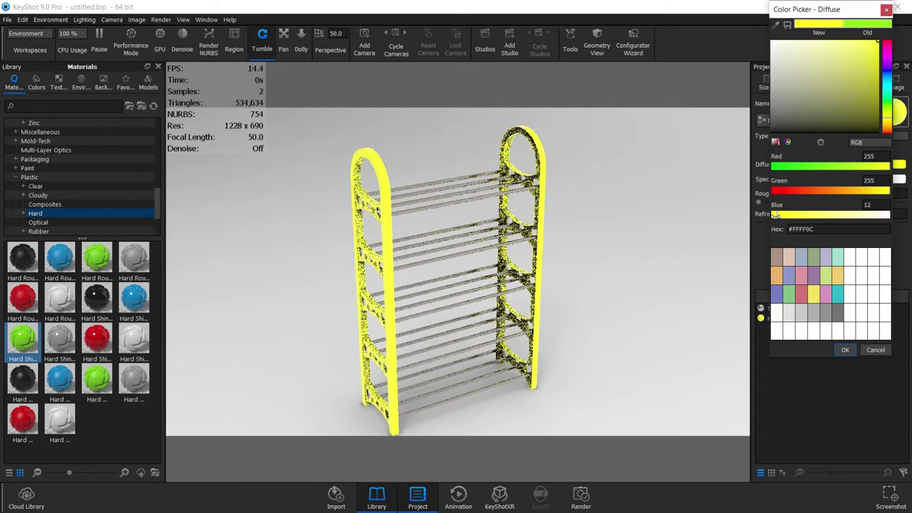
left_click(872, 59)
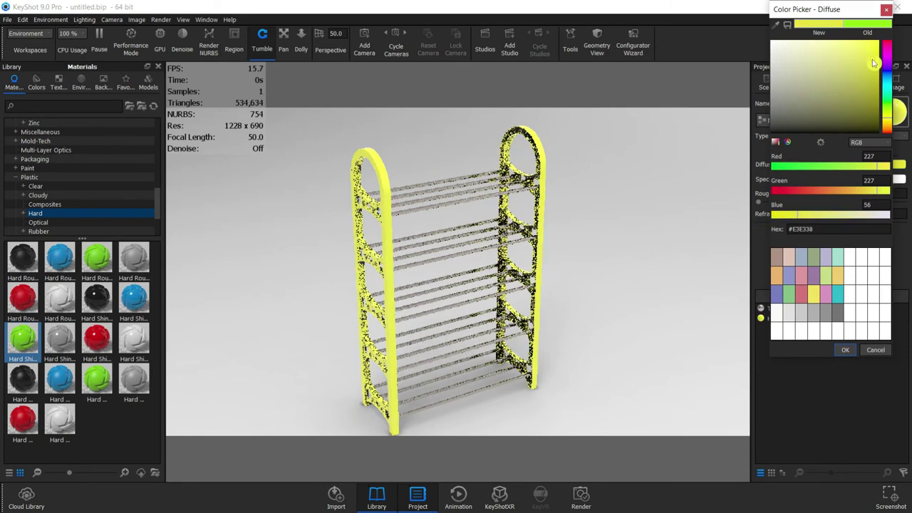
left_click_drag(882, 171, 895, 171)
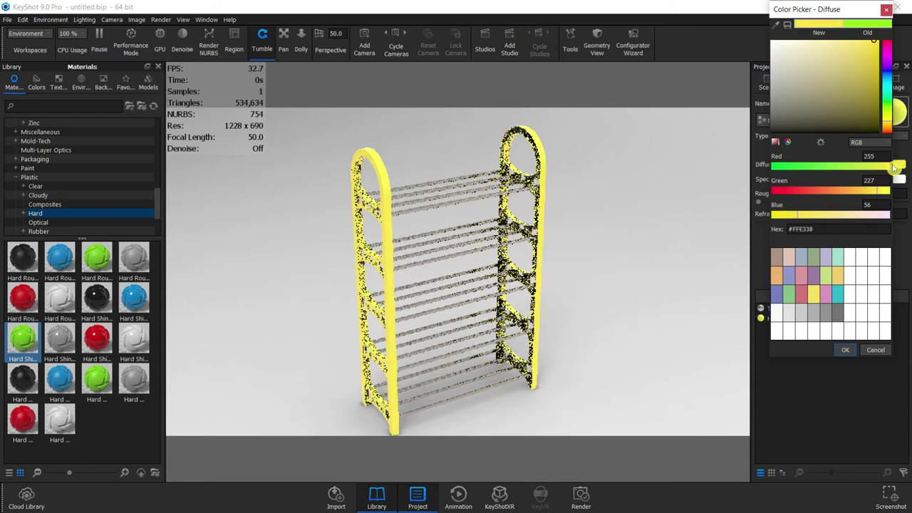
left_click(845, 350)
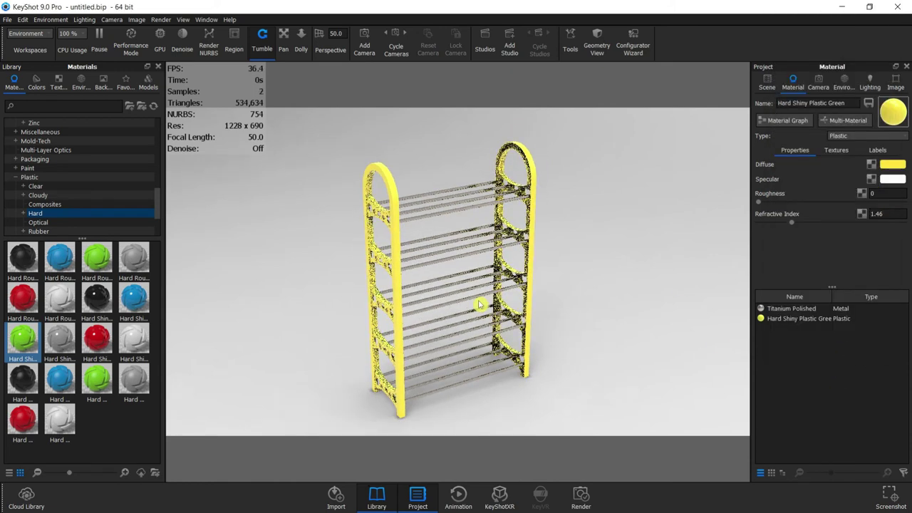
Orbit to a slightly angled front view of the yellow rack
left_click(538, 316)
mouse_move(469, 255)
left_mouse_down()
mouse_move(356, 281)
mouse_move(336, 316)
mouse_move(558, 209)
mouse_move(575, 297)
left_mouse_up()
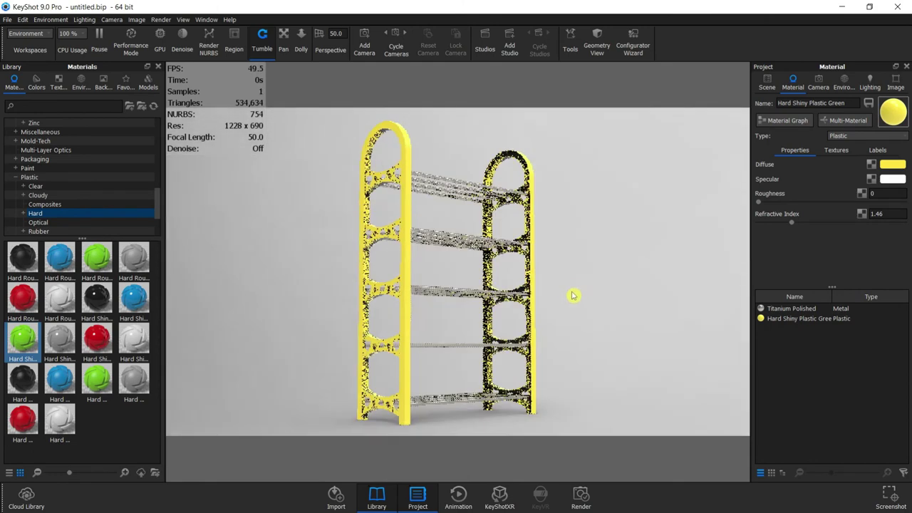
mouse_move(471, 262)
left_mouse_down()
mouse_move(480, 299)
mouse_move(480, 291)
left_mouse_up()
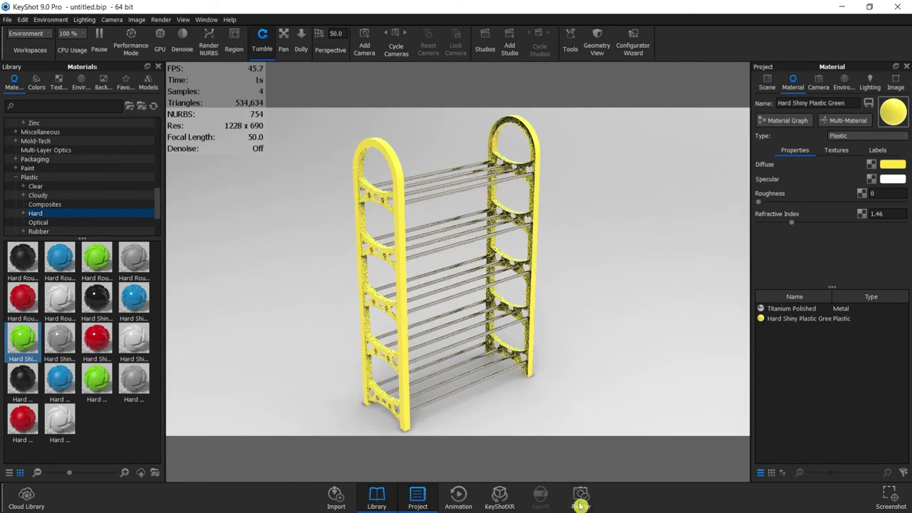
Set the render output folder to Pictures > Keyshot renders
left_click(581, 495)
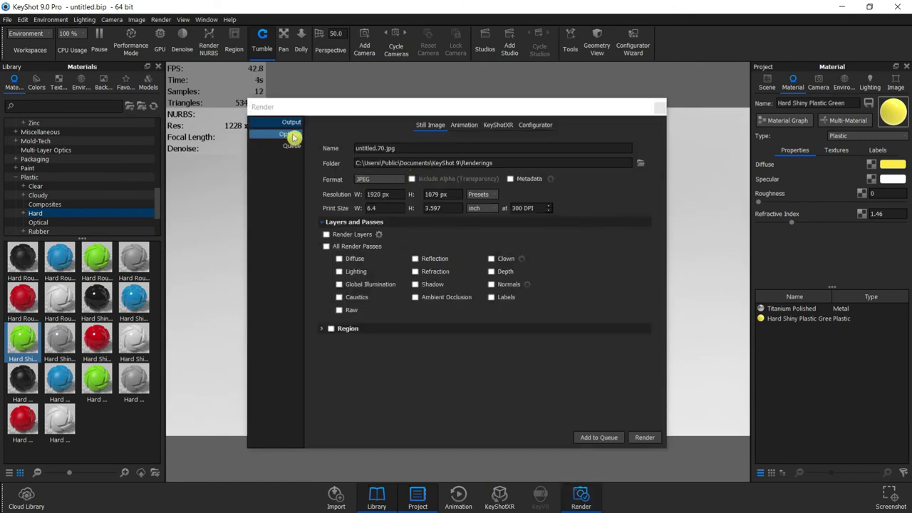
left_click(472, 163)
left_click(640, 163)
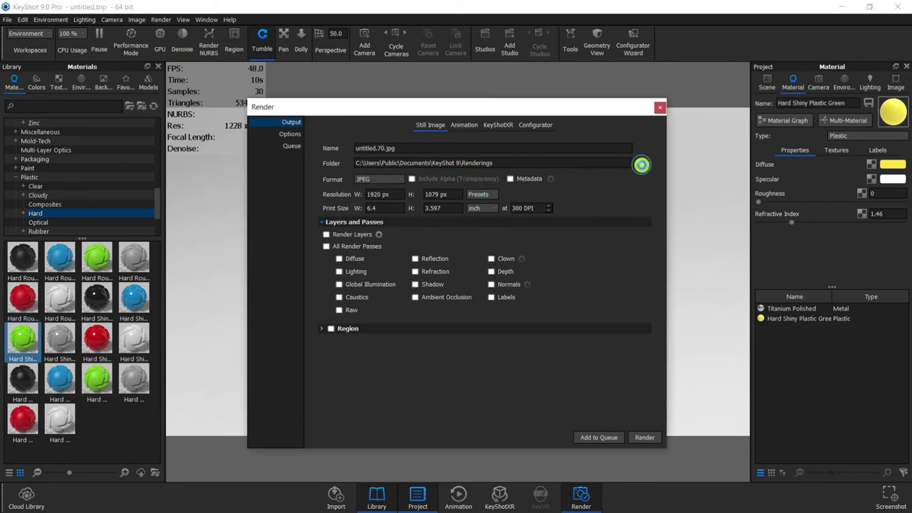
left_click_drag(336, 238, 309, 297)
left_click(309, 297)
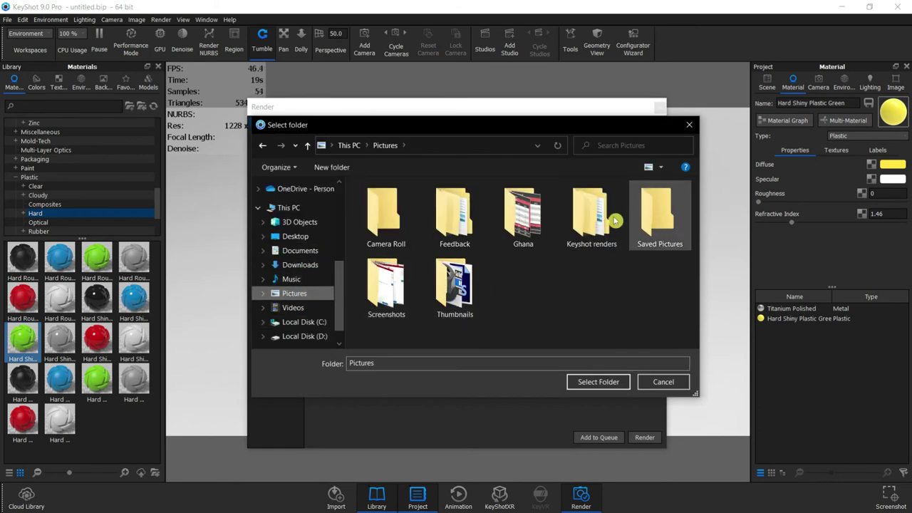
left_click(596, 218)
left_click(592, 381)
left_click(591, 381)
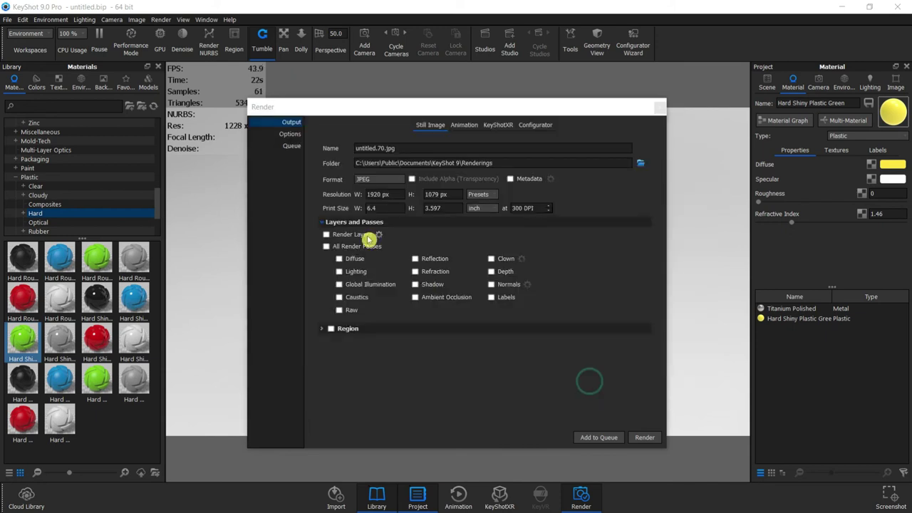
Keep JPEG as the output format and pick the 1920 x 1079 resolution preset
left_click(377, 179)
left_click(379, 204)
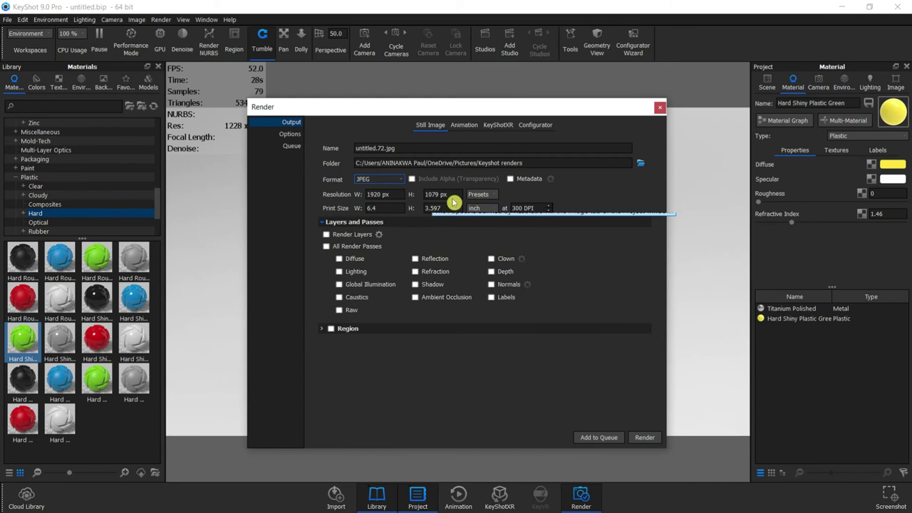
left_click(479, 195)
left_click(501, 243)
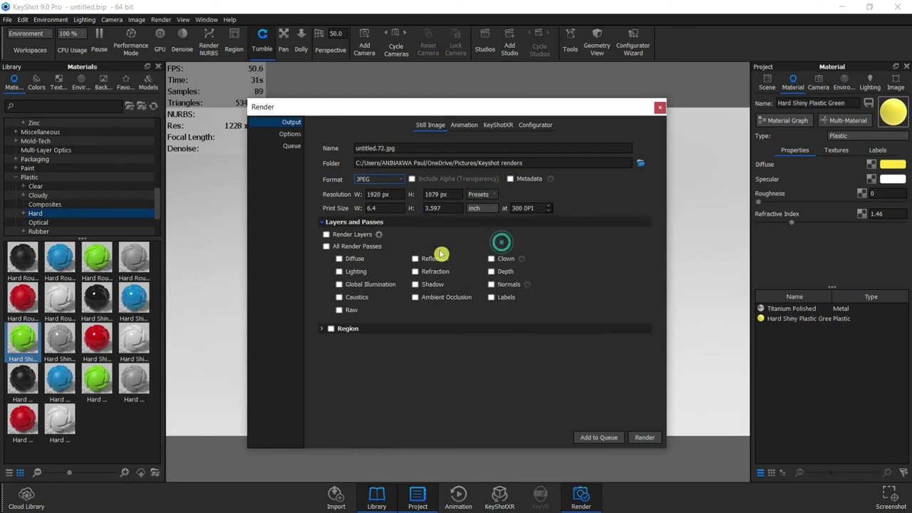
Limit the render to a 15-minute maximum time and start rendering
left_click(289, 136)
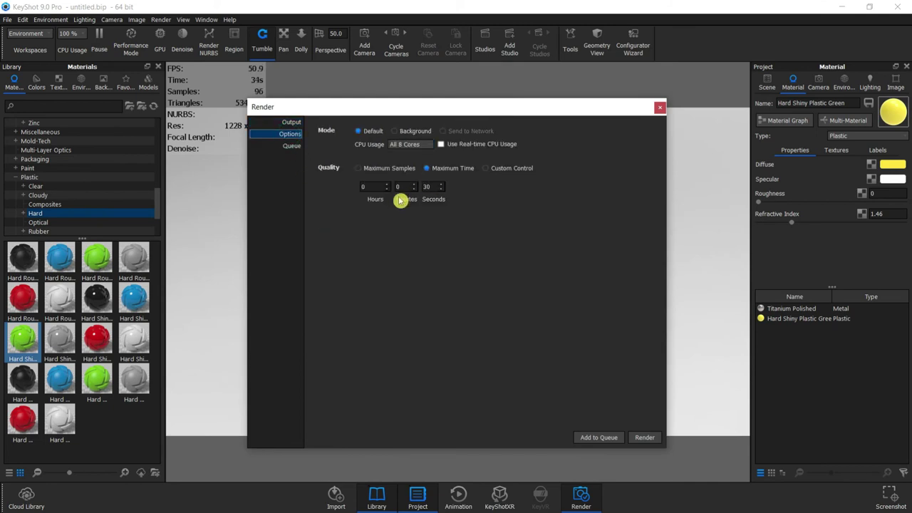
left_click(389, 169)
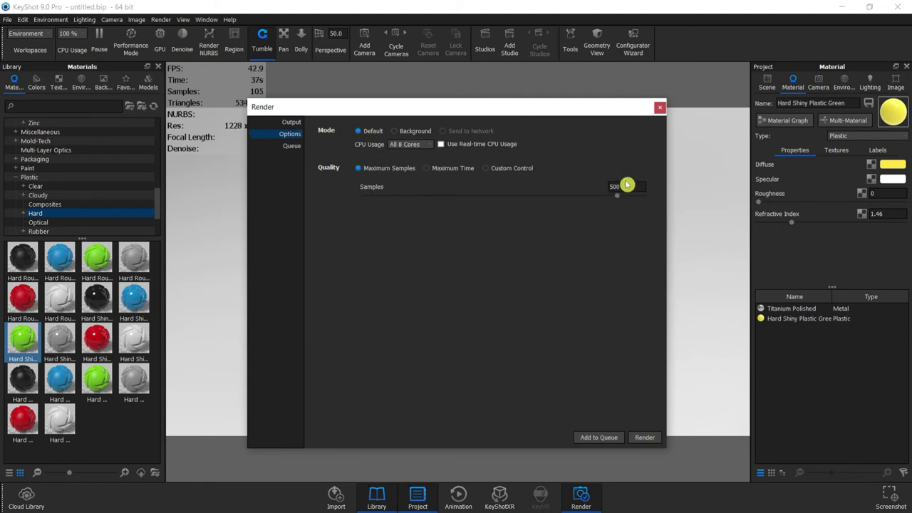
left_click(444, 169)
left_click(403, 187)
type("15")
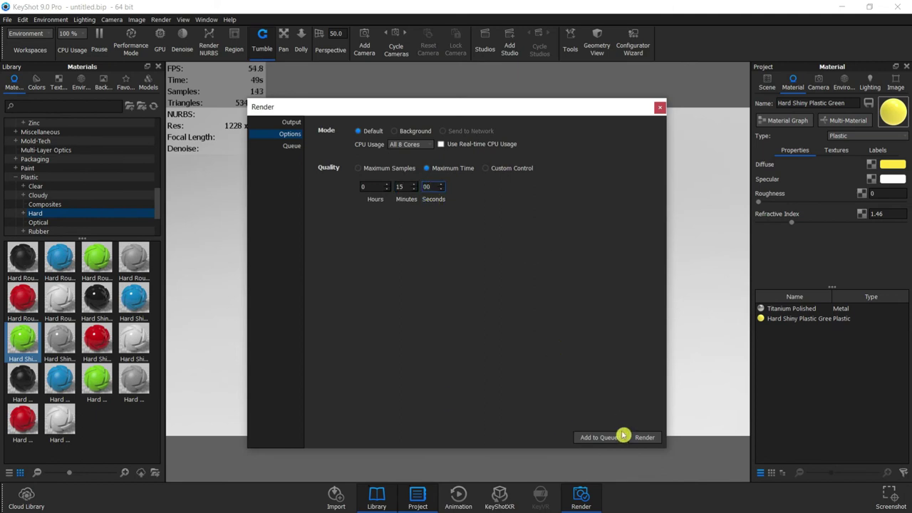
left_click(650, 441)
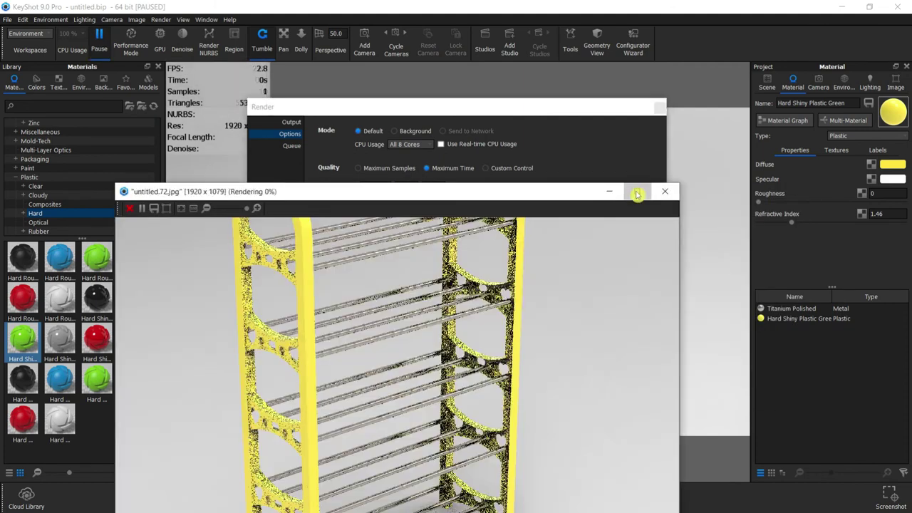
Maximize and fit the render preview, then close it once untitled.72.jpg saves
left_click(637, 192)
left_click(91, 23)
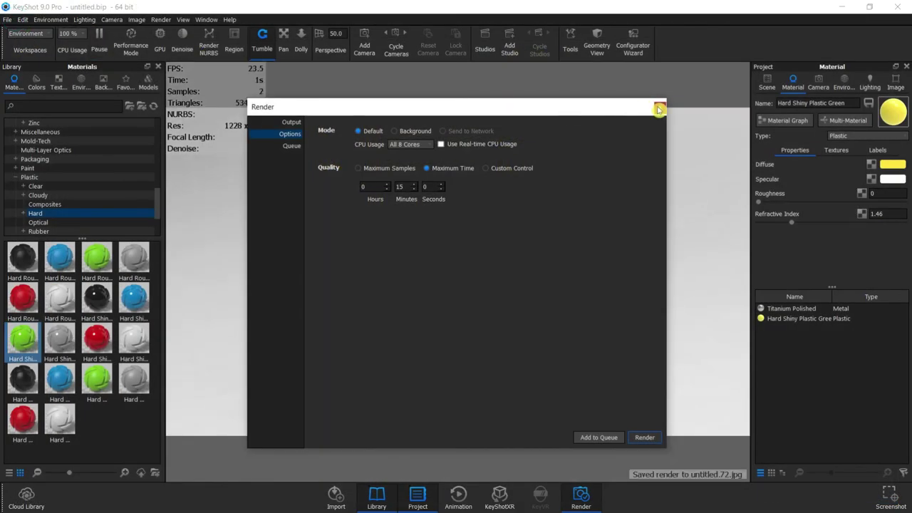
left_click(658, 109)
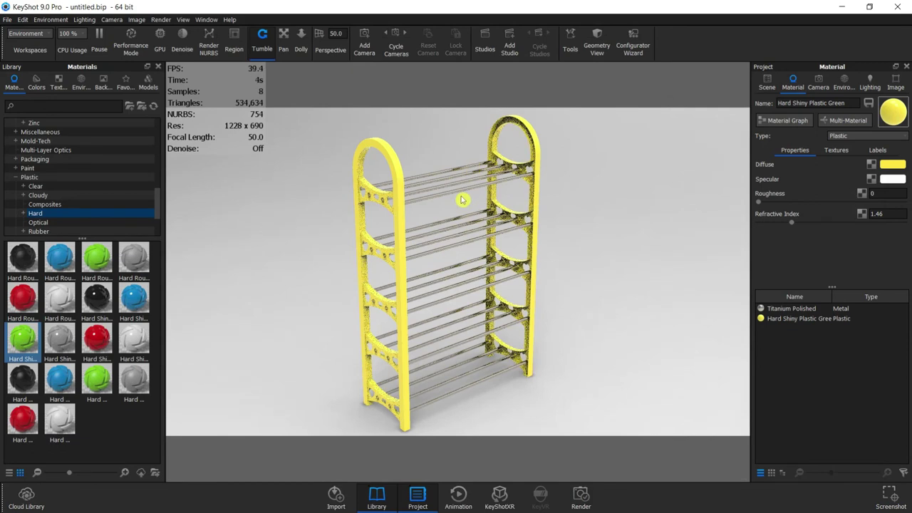
Browse File Explorer to Pictures > Keyshot renders > Renderings
key("super+e")
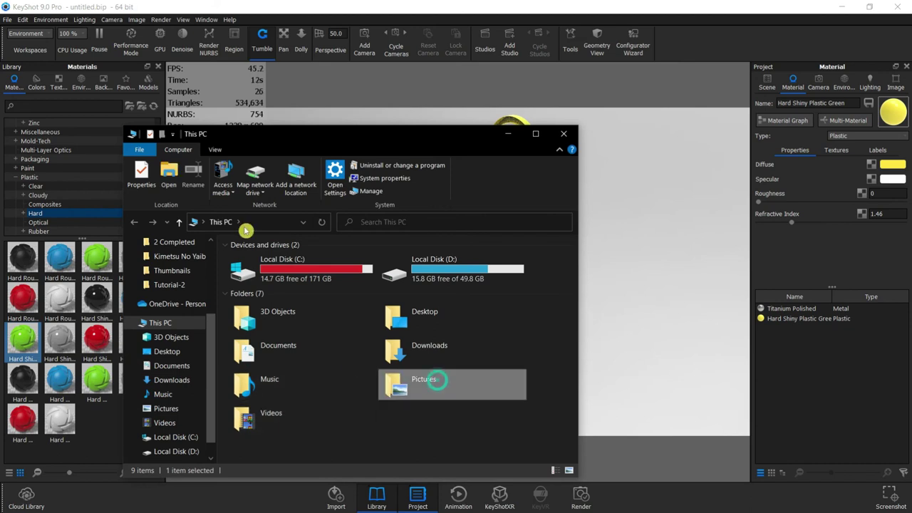
double_click(436, 381)
double_click(481, 280)
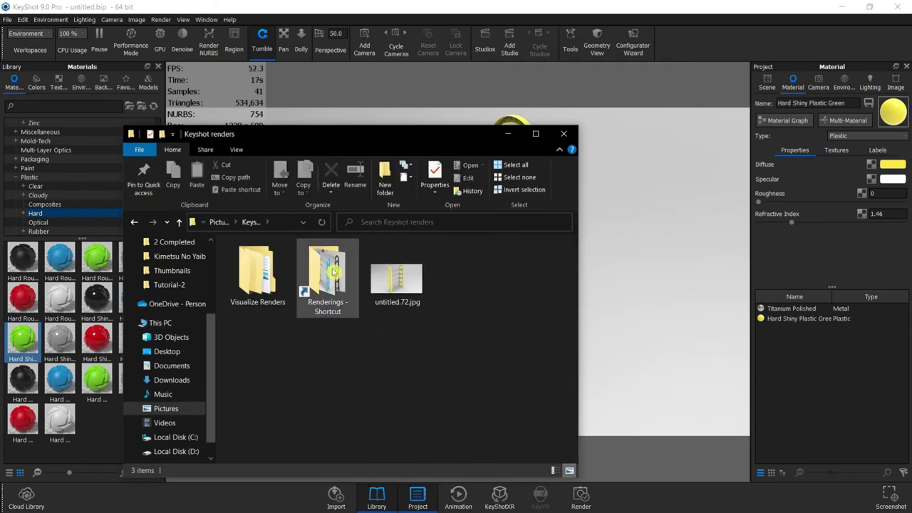
double_click(332, 272)
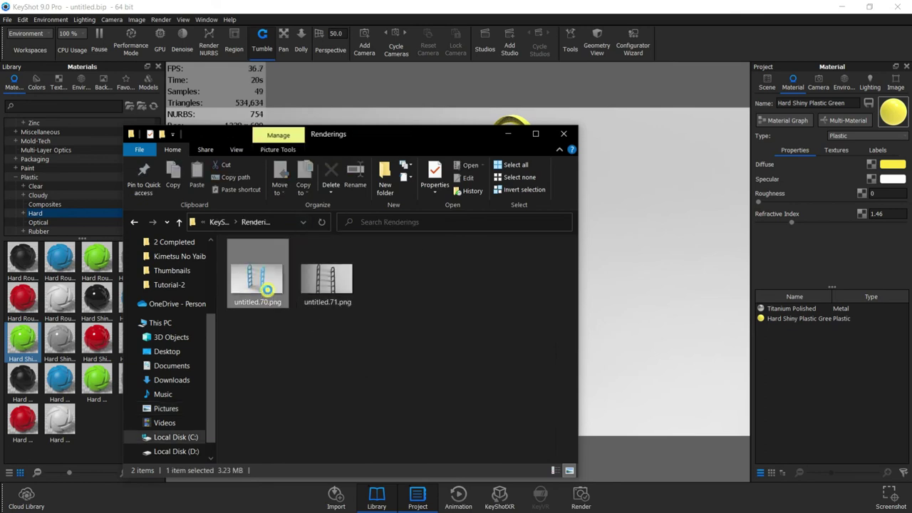
Preview the earlier renders untitled.70.png and untitled.71.png in the photo viewer
right_click(268, 292)
left_click(298, 114)
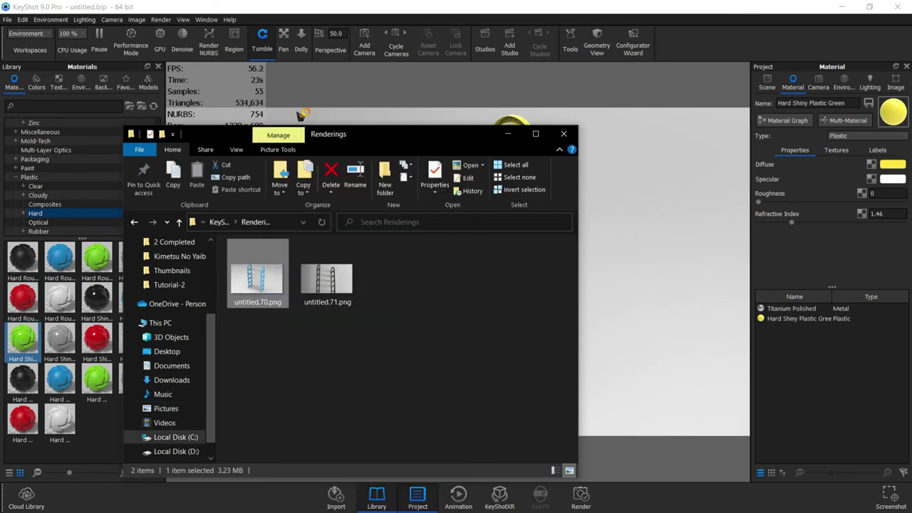
scroll(298, 114, "up", 2)
scroll(298, 114, "up", 2)
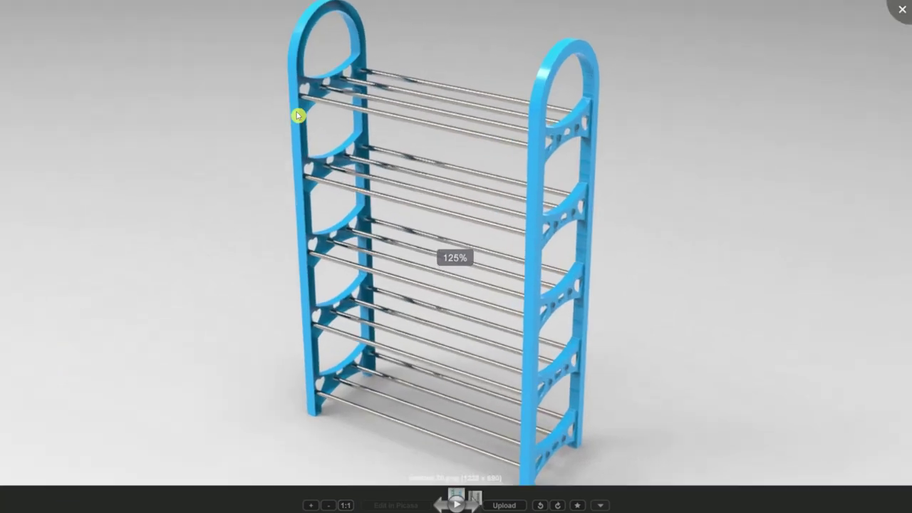
key("Right")
scroll(298, 115, "up", 2)
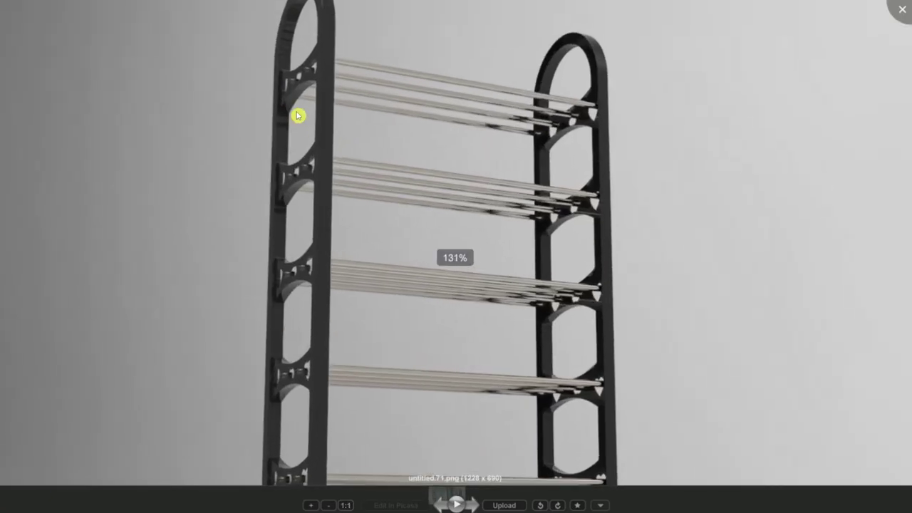
key("Left")
key("Right")
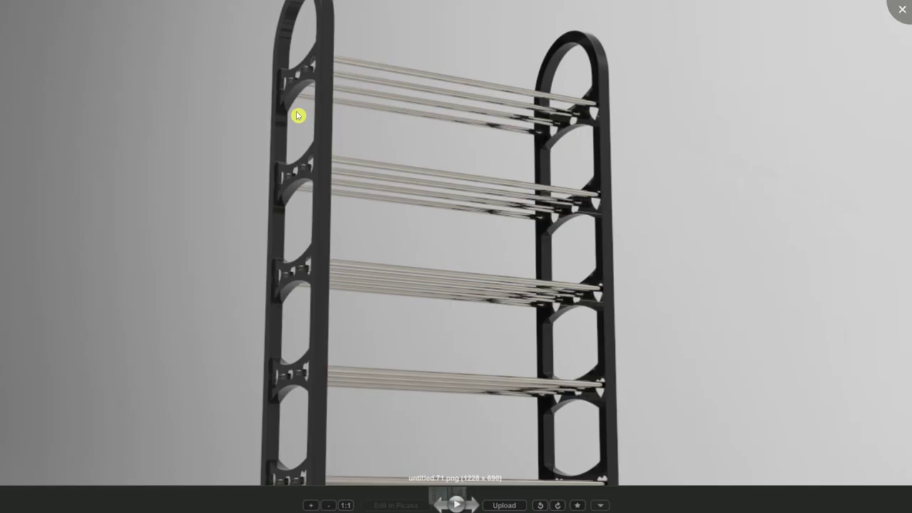
left_click(902, 7)
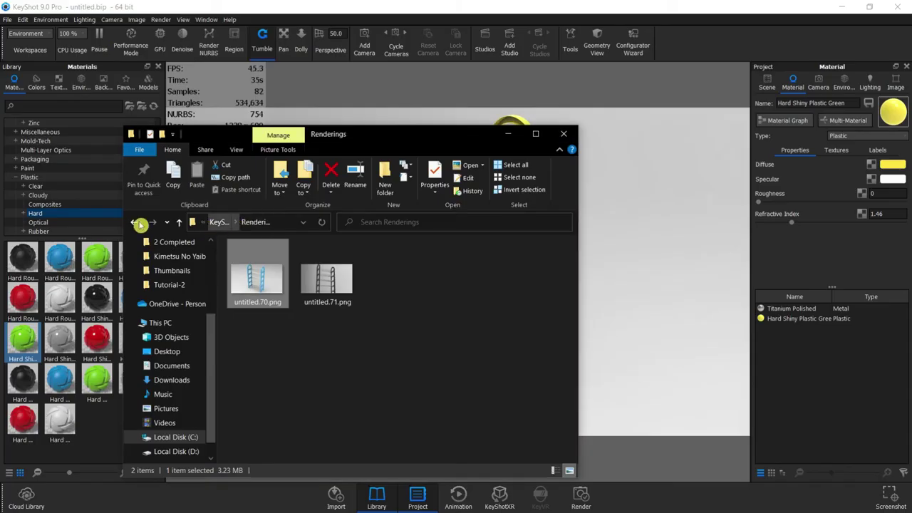
Open untitled.72.jpg from the Keyshot renders folder full-screen
key("alt+Left")
left_click(400, 273)
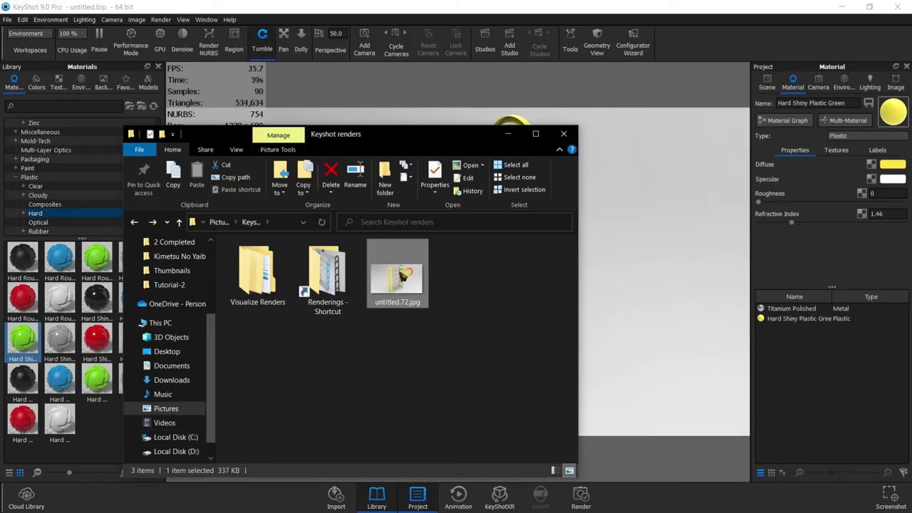
double_click(402, 276)
scroll(472, 256, "up", 1)
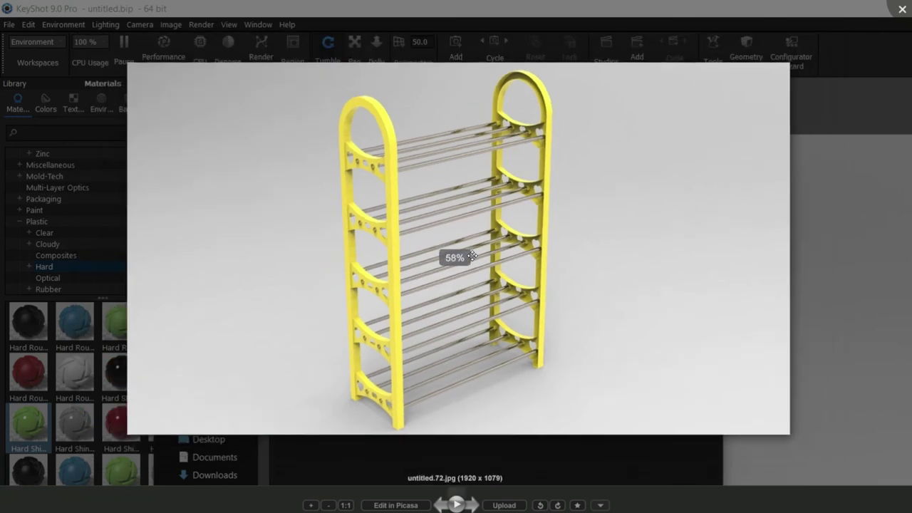
scroll(463, 260, "up", 2)
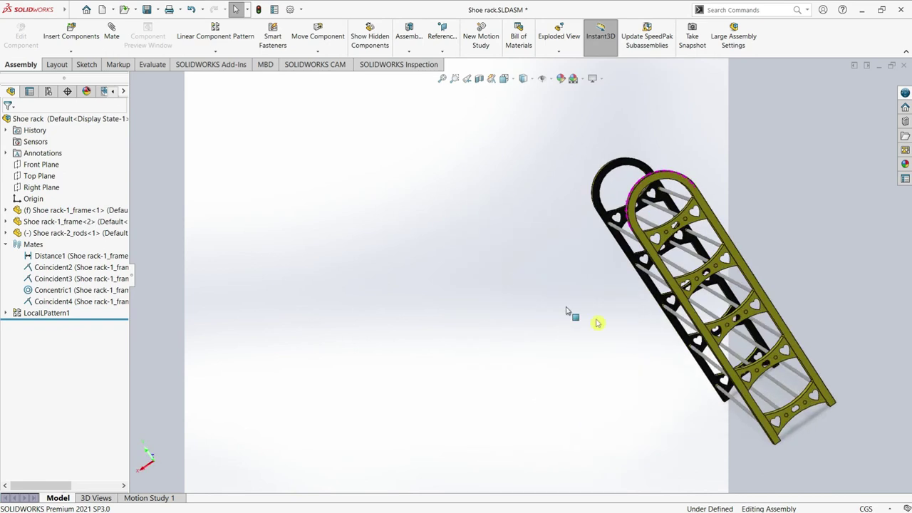
mouse_move(570, 311)
middle_mouse_down()
mouse_move(644, 241)
mouse_move(664, 306)
middle_mouse_up()
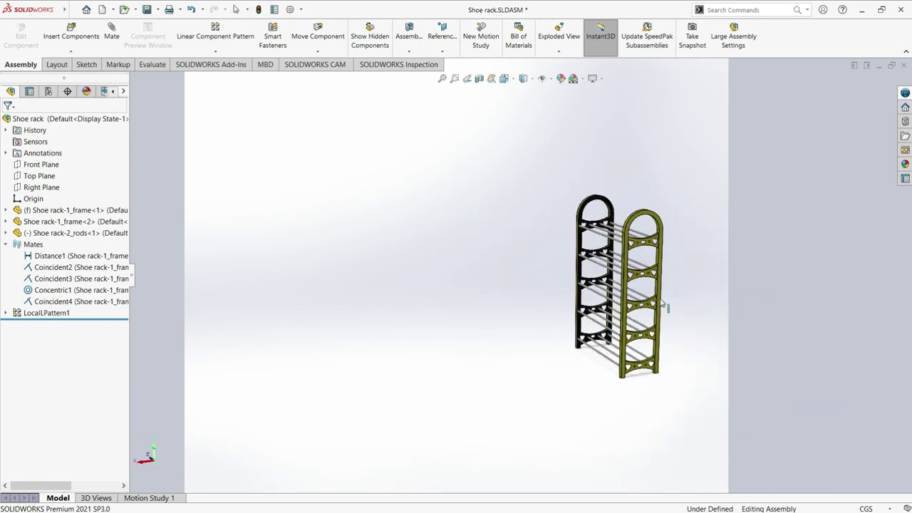
Zoom and orbit the shoe rack assembly to a frontal view
scroll(652, 271, "down", 2)
scroll(658, 206, "down", 3)
scroll(604, 210, "down", 5)
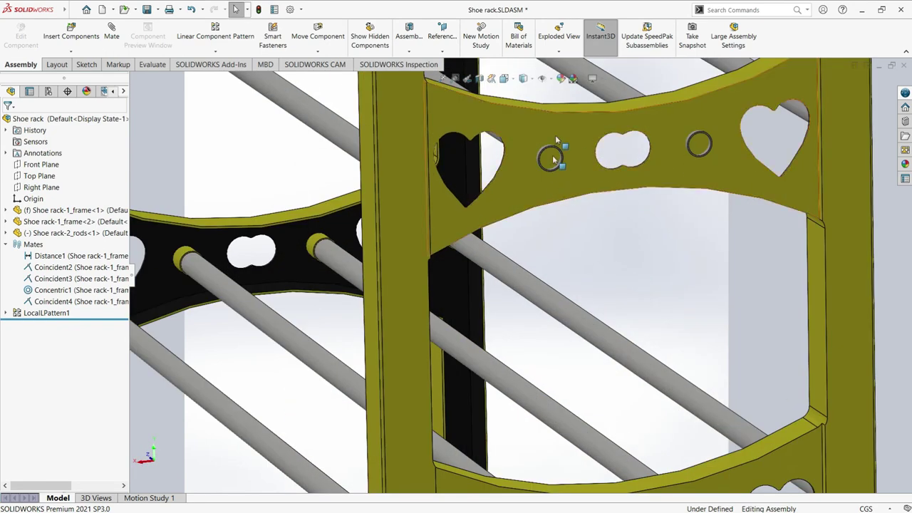
scroll(570, 207, "up", 5)
scroll(597, 277, "up", 3)
scroll(549, 360, "down", 4)
scroll(559, 328, "down", 4)
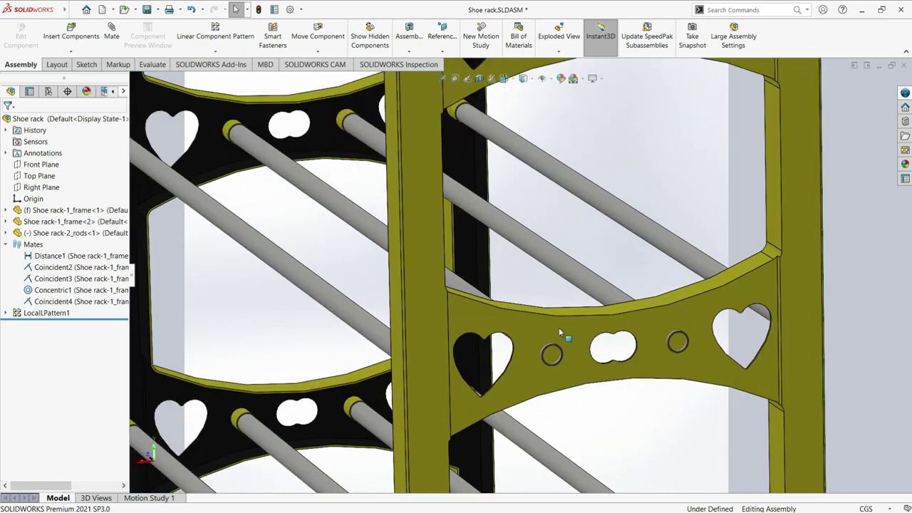
scroll(559, 328, "up", 5)
scroll(528, 303, "down", 3)
scroll(554, 285, "down", 2)
scroll(526, 384, "up", 4)
scroll(525, 384, "down", 4)
scroll(427, 295, "up", 2)
middle_click_drag(428, 295, 560, 268)
scroll(529, 285, "up", 3)
scroll(499, 236, "down", 2)
scroll(471, 185, "down", 3)
scroll(464, 150, "down", 3)
scroll(464, 137, "down", 3)
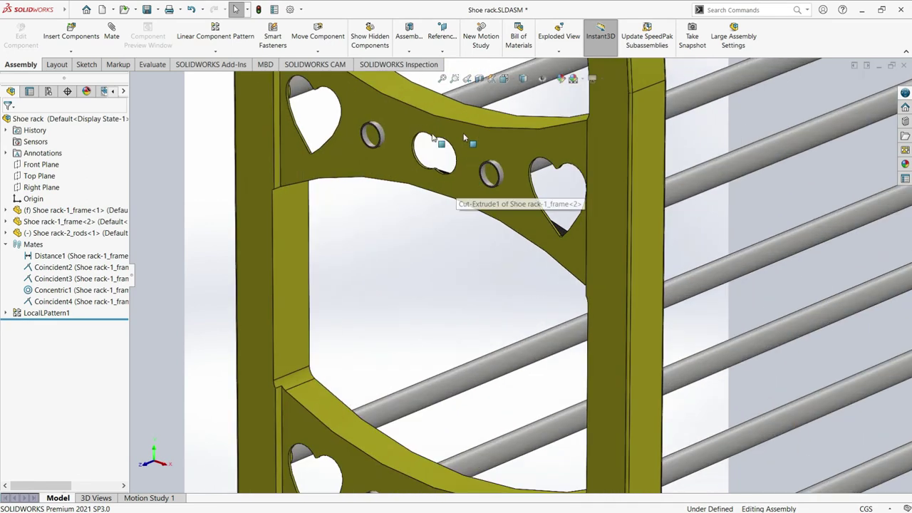
Change the Distance1 mate between the frames from 49.80cm to 50.30cm
left_click(57, 258)
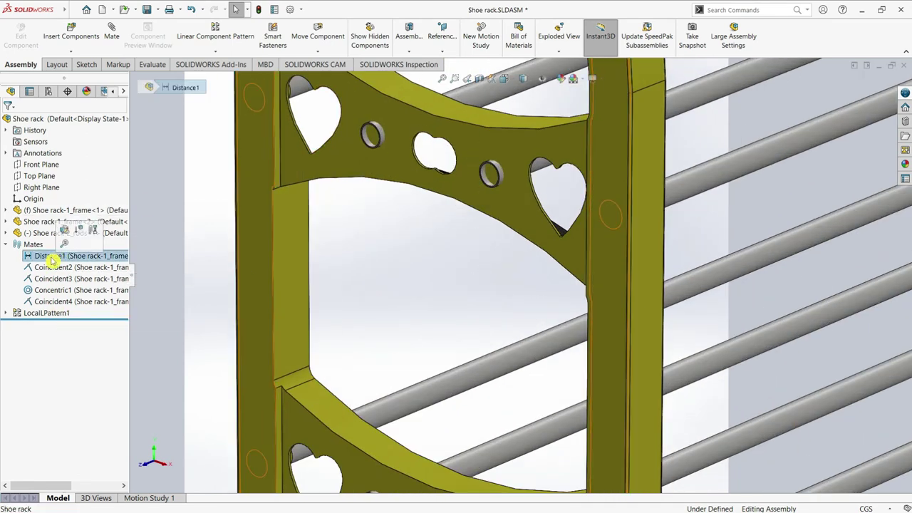
right_click(44, 258)
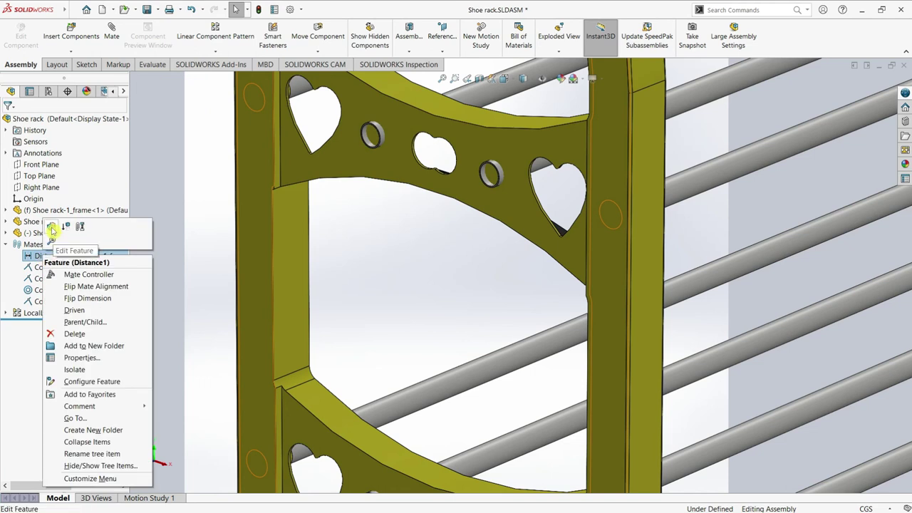
left_click(52, 229)
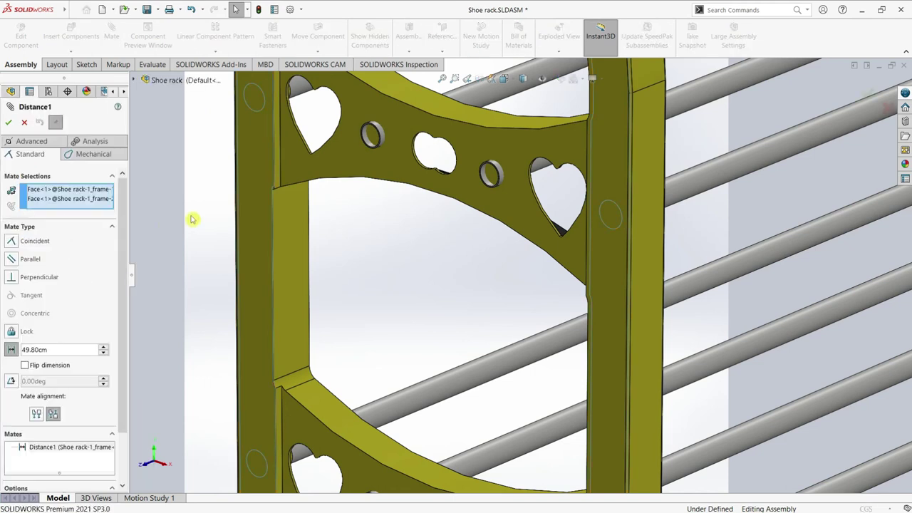
type("50")
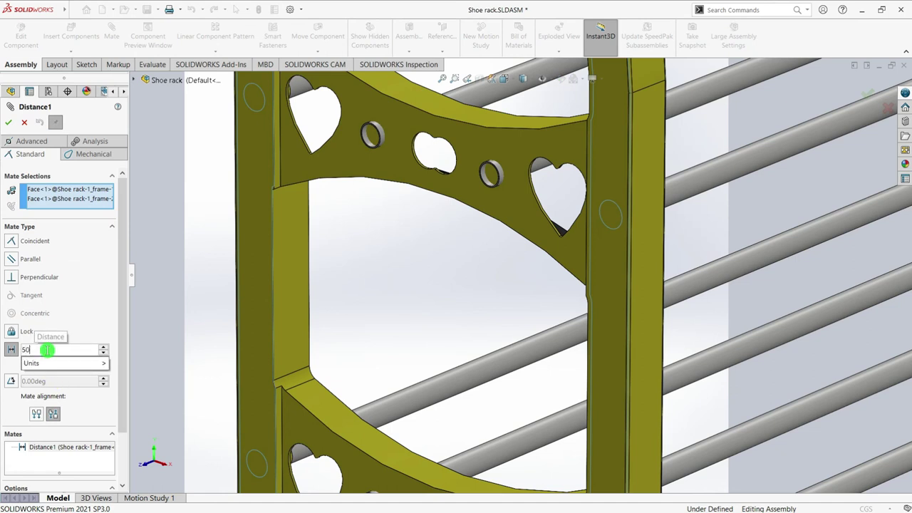
key("Return")
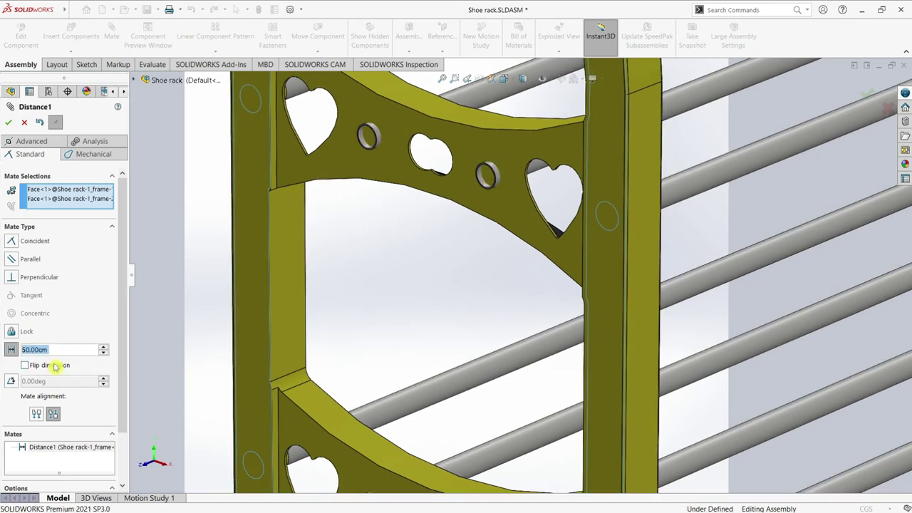
type("50.3")
key("Return")
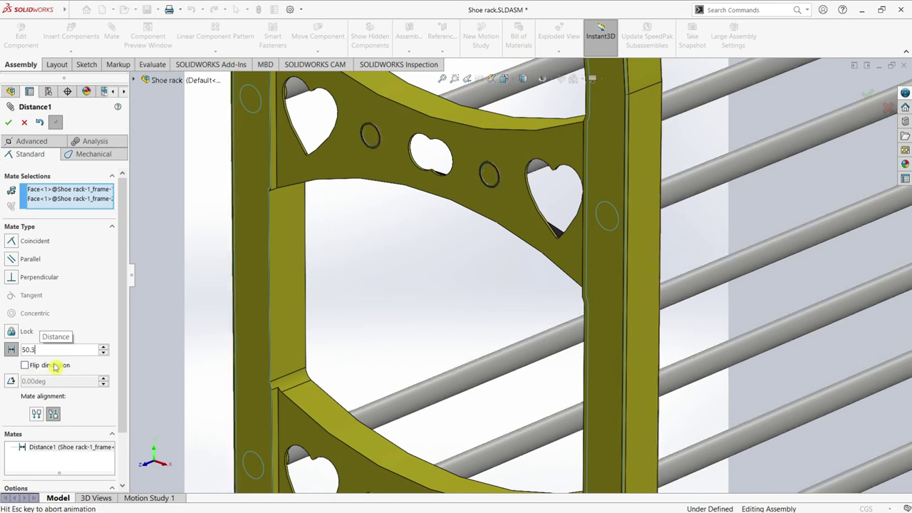
left_click(8, 122)
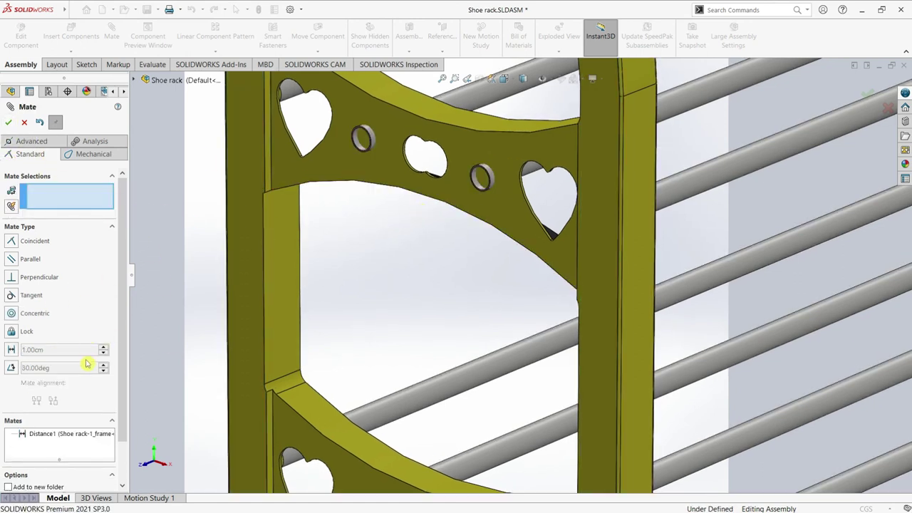
key("Escape")
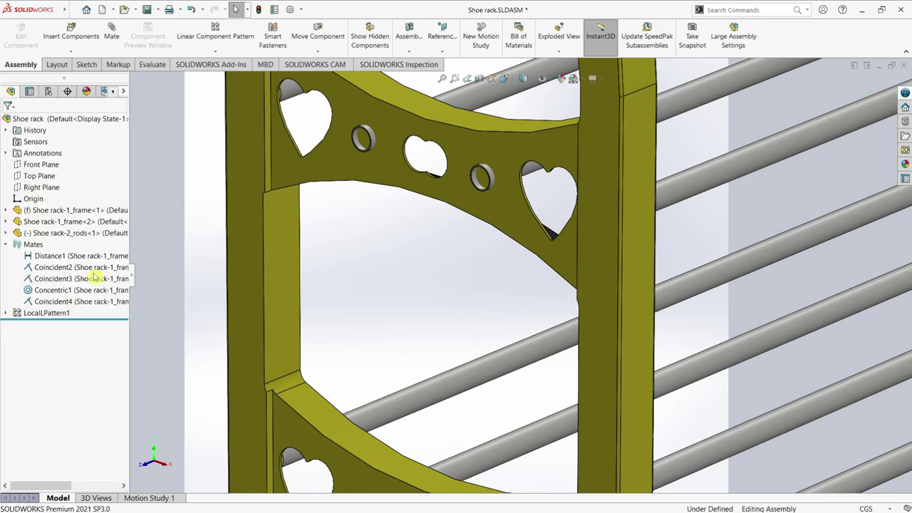
Open Distance1 for editing and orbit the rack to see the frame and rods
right_click(57, 256)
left_click(59, 223)
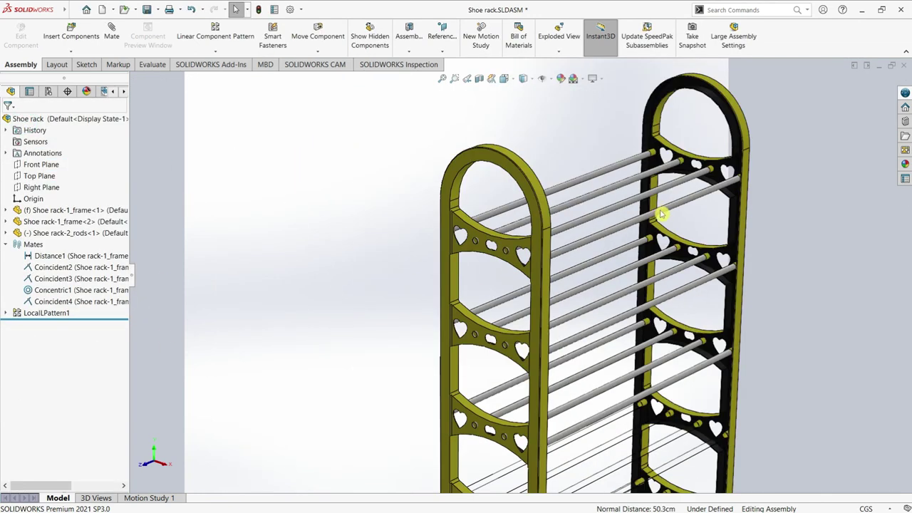
middle_click_drag(663, 214, 611, 265)
scroll(580, 301, "down", 3)
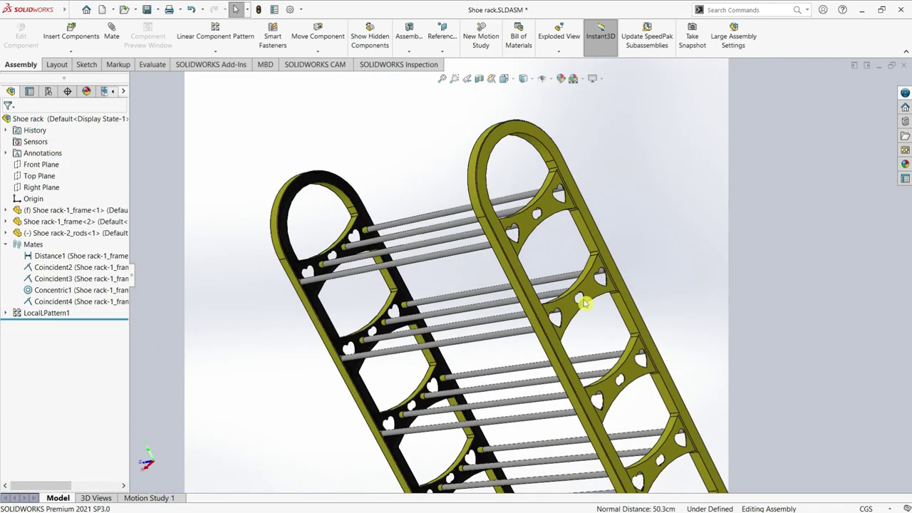
scroll(489, 148, "down", 2)
scroll(556, 257, "up", 2)
scroll(570, 307, "up", 3)
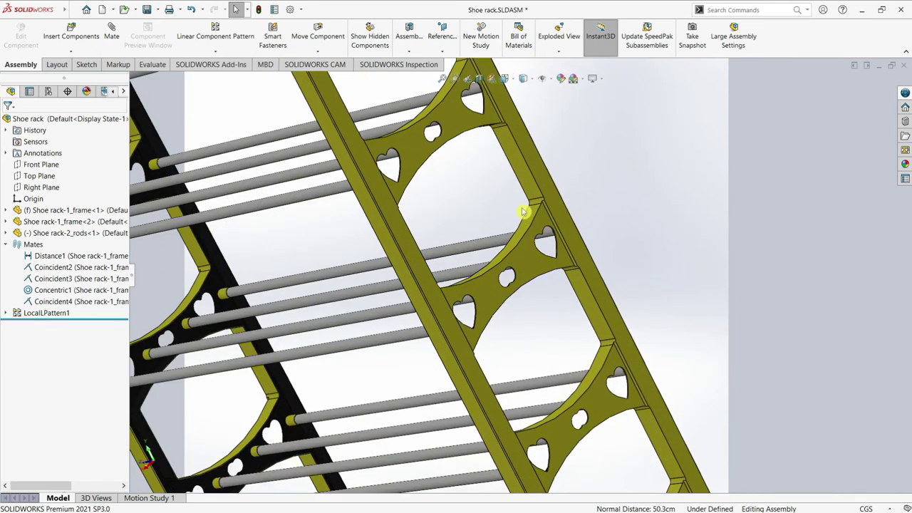
middle_click_drag(533, 371, 499, 299)
scroll(463, 250, "up", 3)
middle_click_drag(464, 249, 432, 210)
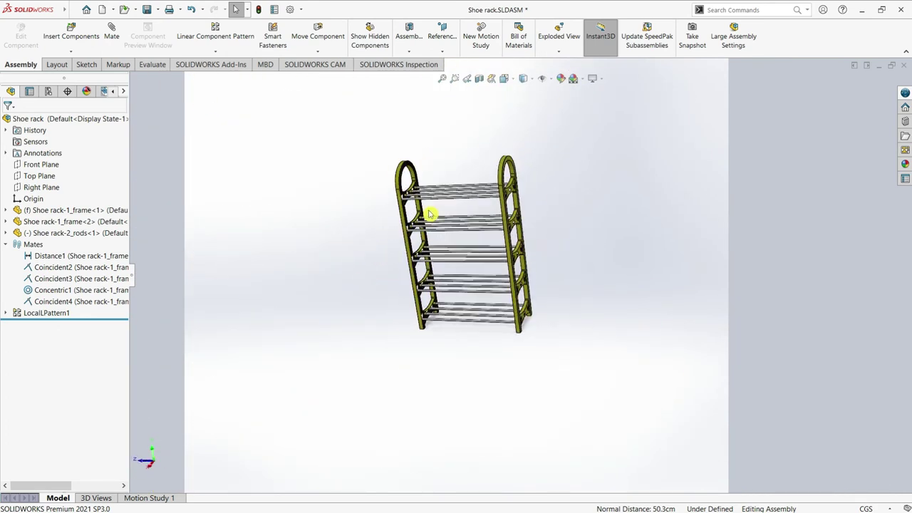
scroll(383, 188, "down", 5)
Select the Concentric1 mate to locate its rod and orbit around it
left_click(52, 290)
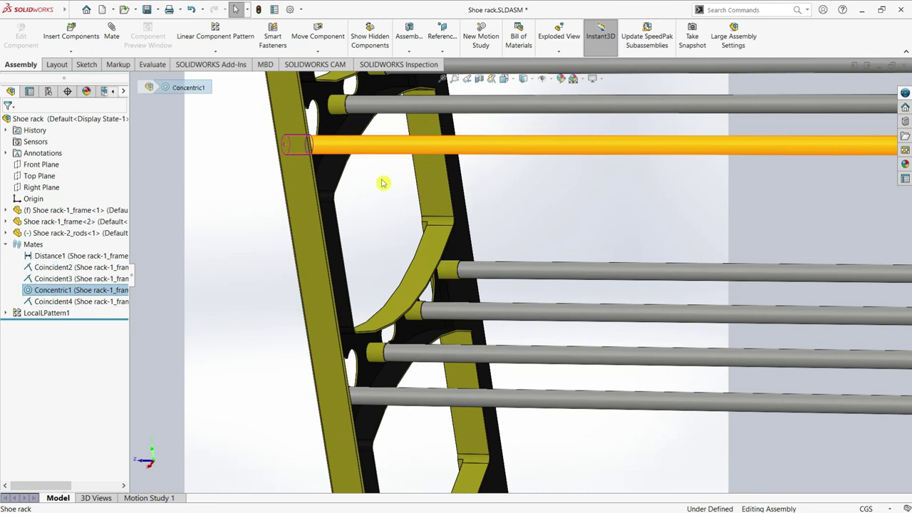
middle_click_drag(381, 181, 410, 157)
scroll(410, 157, "down", 1)
scroll(392, 229, "down", 2)
scroll(392, 230, "down", 2)
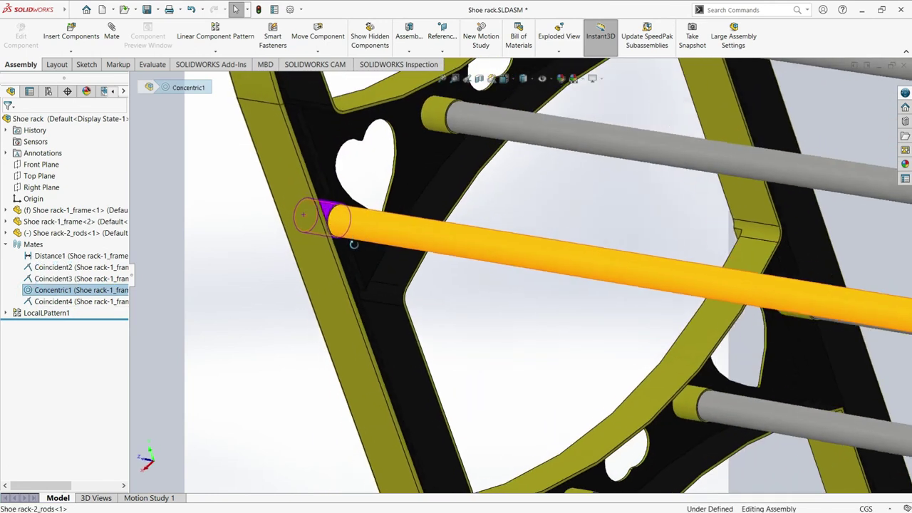
scroll(389, 235, "down", 1)
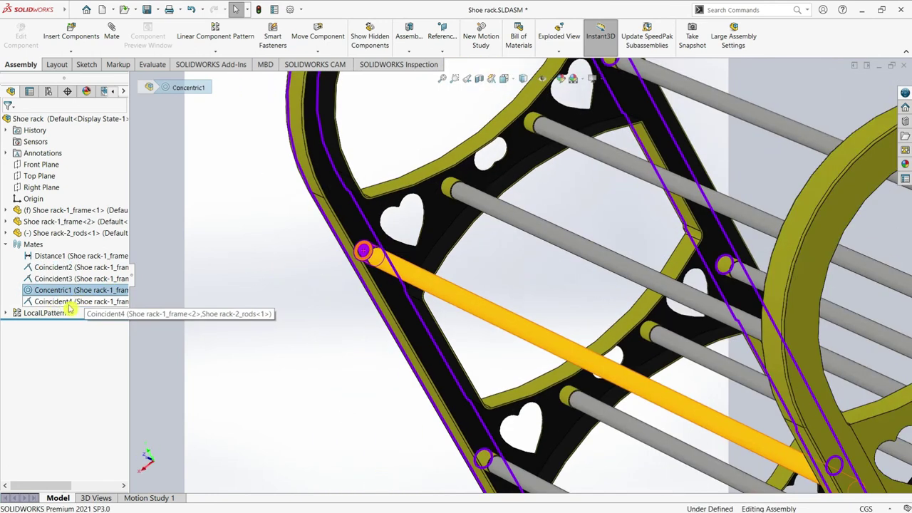
Swap Coincident4's frame face from Face<1> to Face<3> and confirm the mate
left_click(70, 308)
right_click(70, 303)
key("Escape")
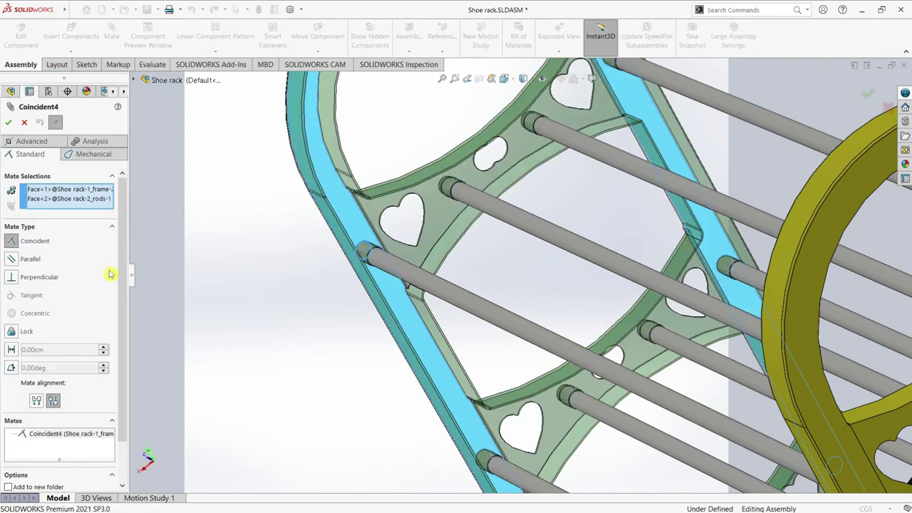
left_click(46, 189)
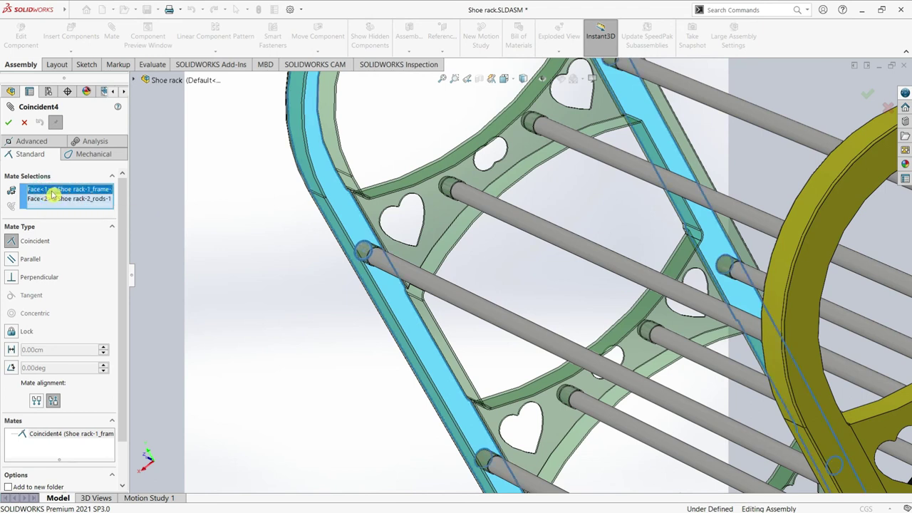
right_click(60, 189)
left_click(94, 205)
left_click(442, 225)
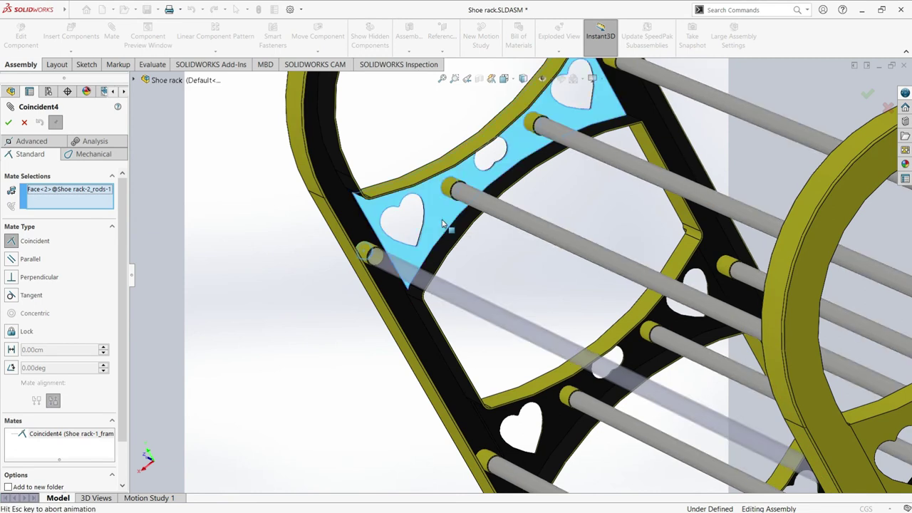
left_click(9, 124)
Leave mate editing and orbit to view the whole rack from the other side
key("Escape")
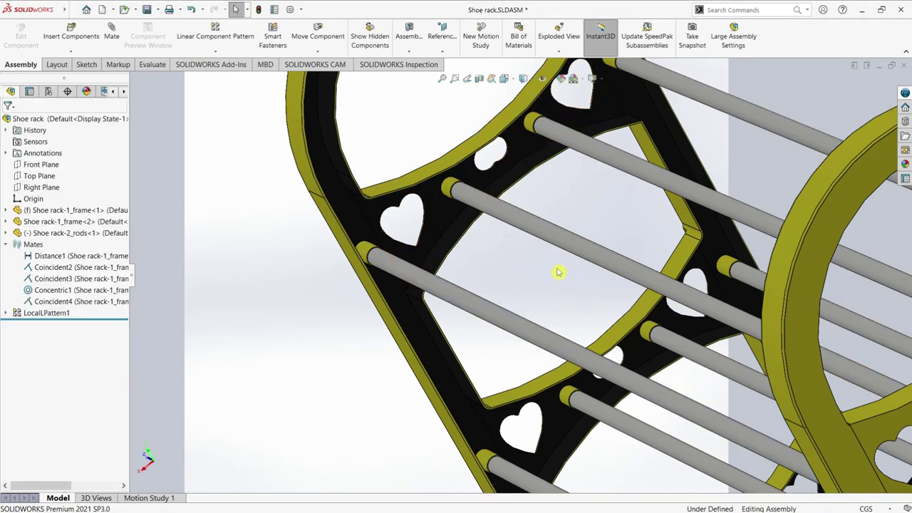
scroll(556, 269, "up", 5)
middle_click_drag(536, 305, 650, 220)
scroll(561, 242, "down", 3)
scroll(587, 290, "down", 2)
scroll(586, 289, "up", 5)
middle_click_drag(586, 290, 622, 320)
scroll(618, 317, "down", 3)
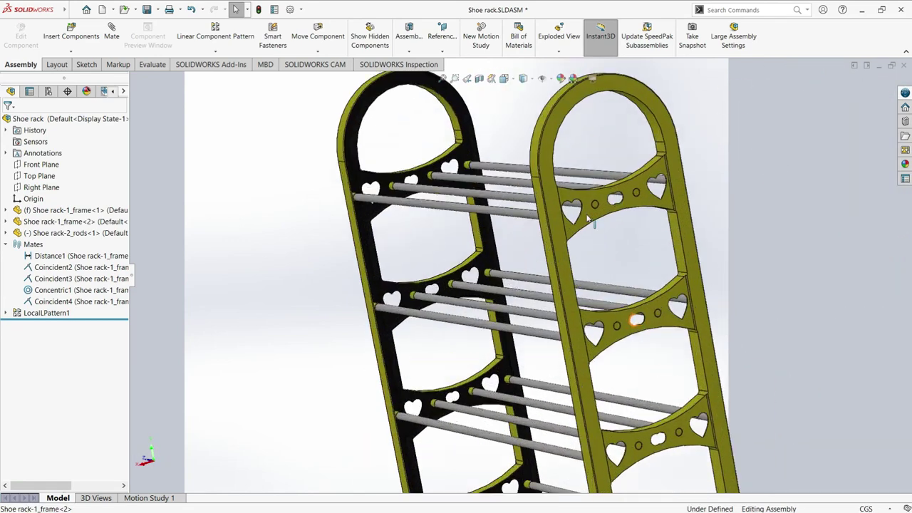
scroll(618, 318, "down", 4)
Change the Distance1 mate from 50.30cm to 50.50cm and accept it
right_click(52, 258)
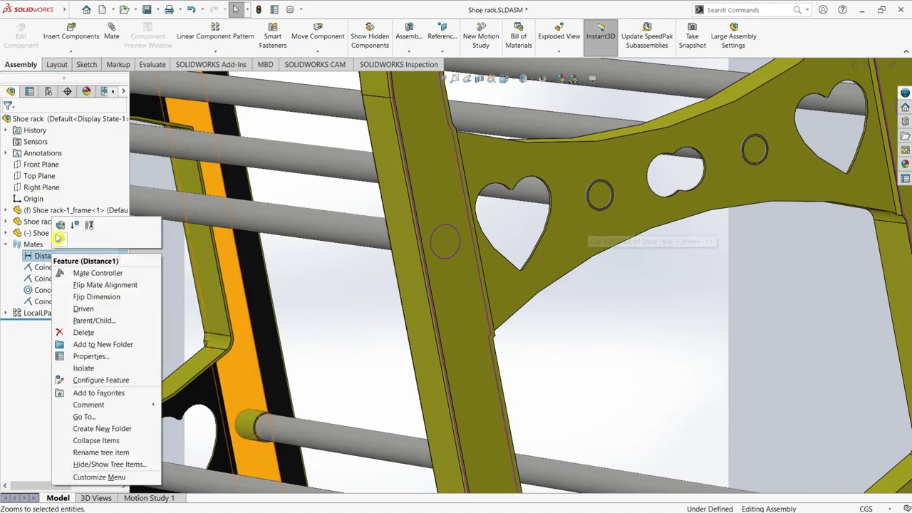
left_click(60, 226)
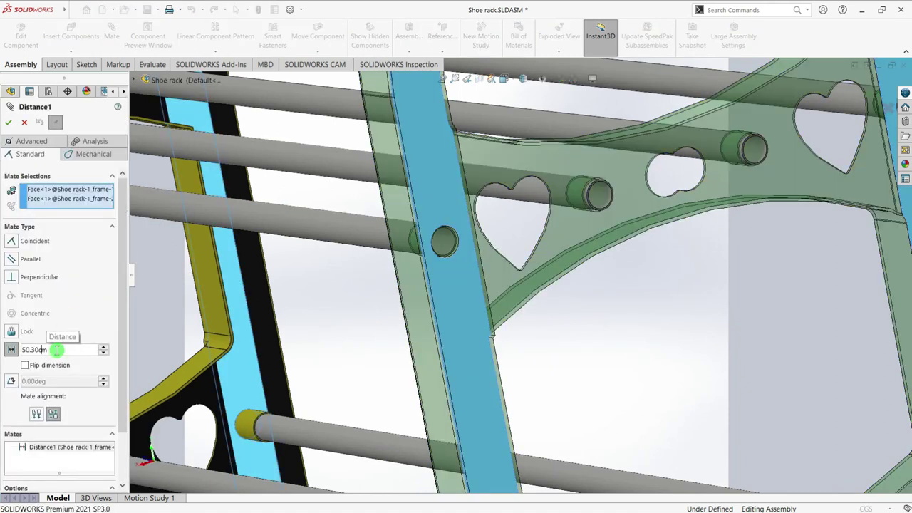
type("50.5")
double_click(57, 350)
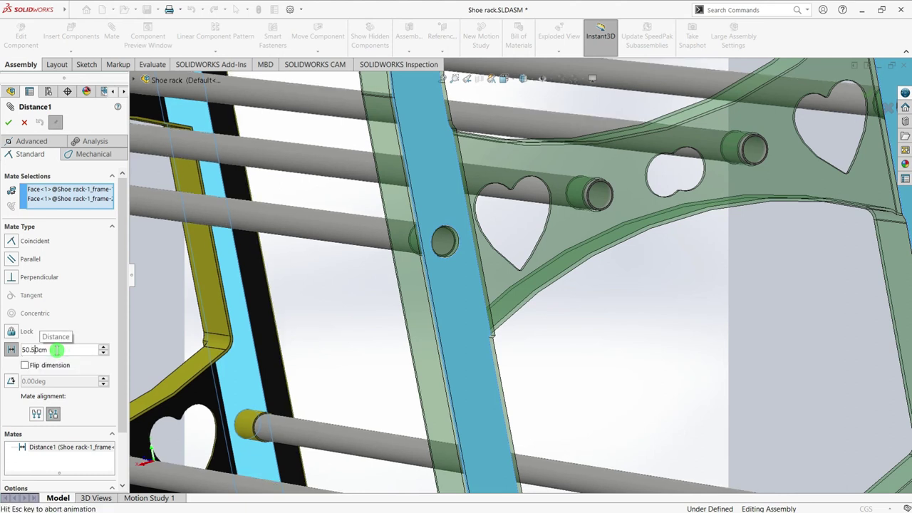
left_click(8, 123)
left_click(8, 123)
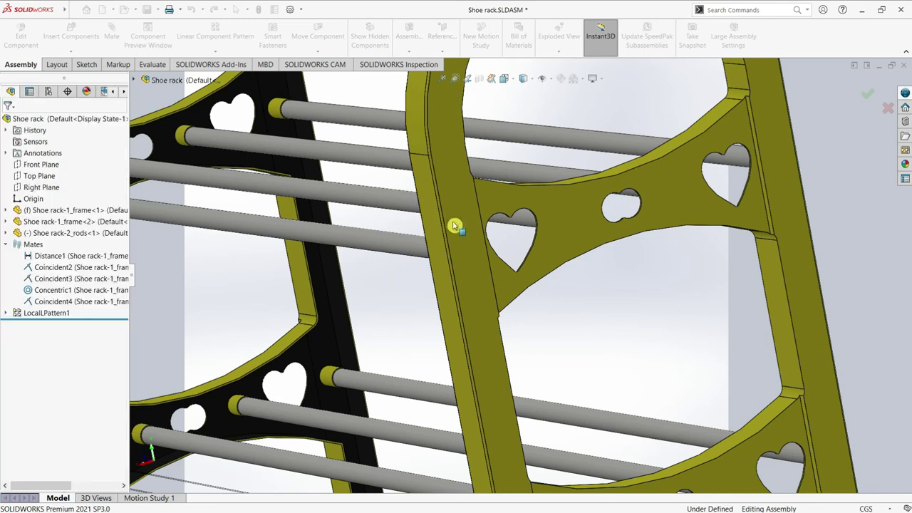
scroll(456, 219, "up", 10)
middle_click_drag(531, 311, 598, 139)
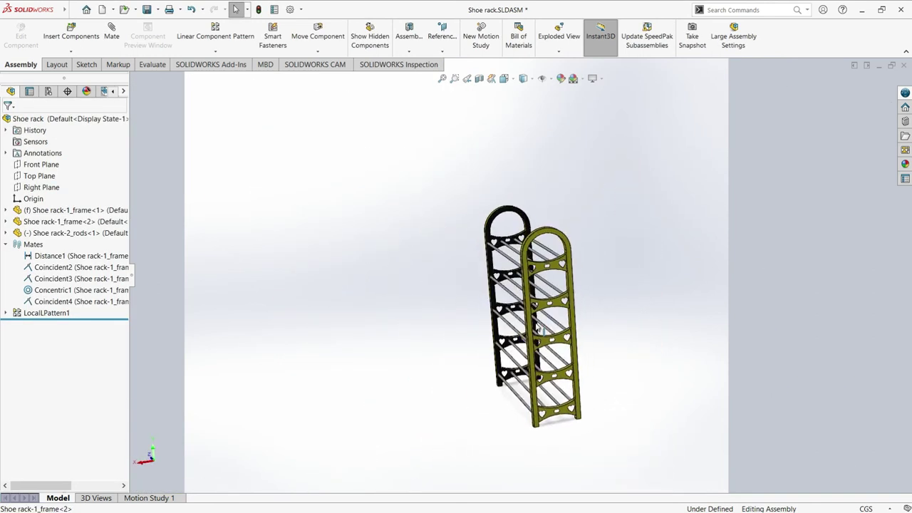
scroll(598, 139, "down", 5)
scroll(608, 257, "up", 2)
scroll(584, 311, "up", 5)
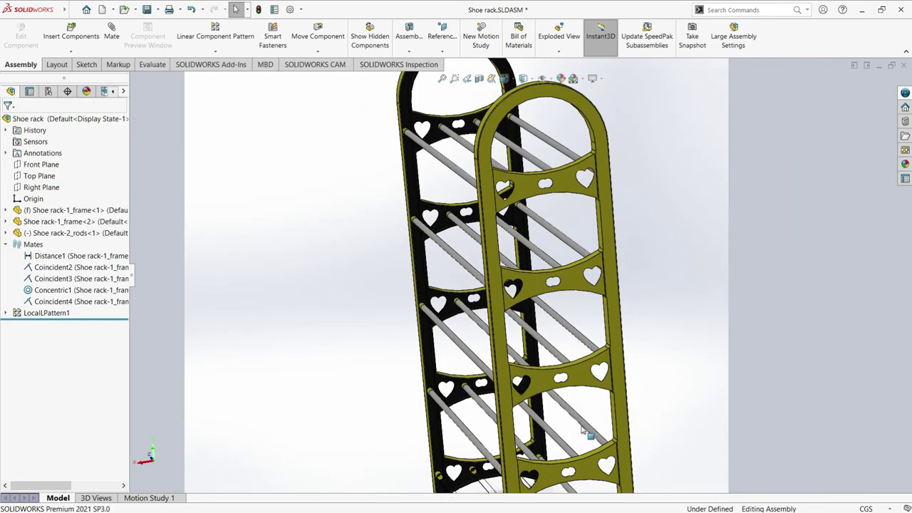
scroll(501, 119, "down", 3)
scroll(501, 119, "down", 3)
mouse_move(467, 403)
middle_mouse_down()
mouse_move(509, 316)
mouse_move(396, 253)
middle_mouse_up()
scroll(509, 316, "up", 5)
scroll(394, 189, "down", 5)
scroll(394, 189, "up", 5)
mouse_move(534, 264)
middle_mouse_down()
mouse_move(426, 296)
mouse_move(456, 261)
mouse_move(434, 267)
mouse_move(427, 299)
middle_mouse_up()
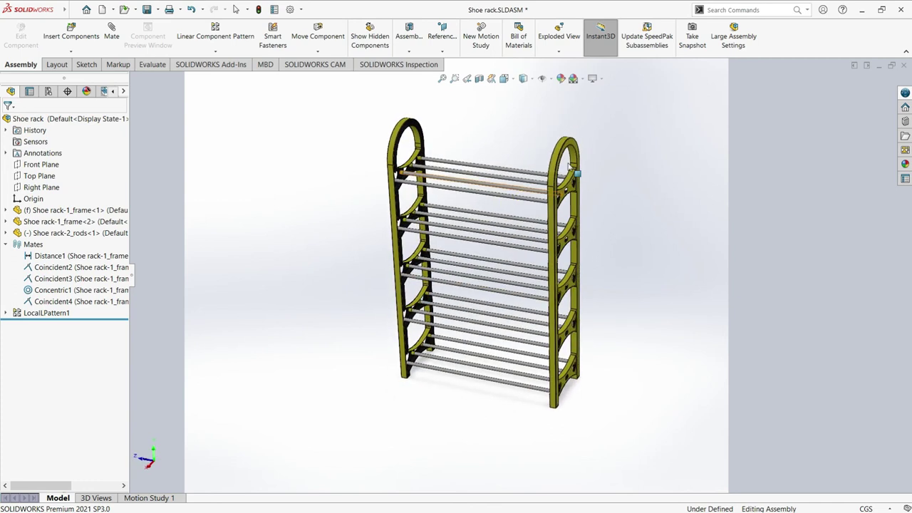
scroll(542, 235, "down", 3)
scroll(513, 321, "up", 1)
scroll(504, 342, "down", 2)
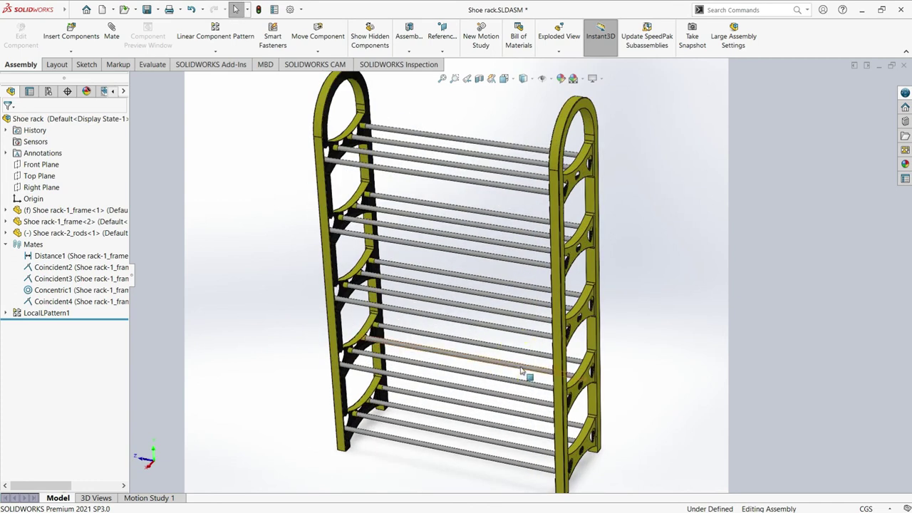